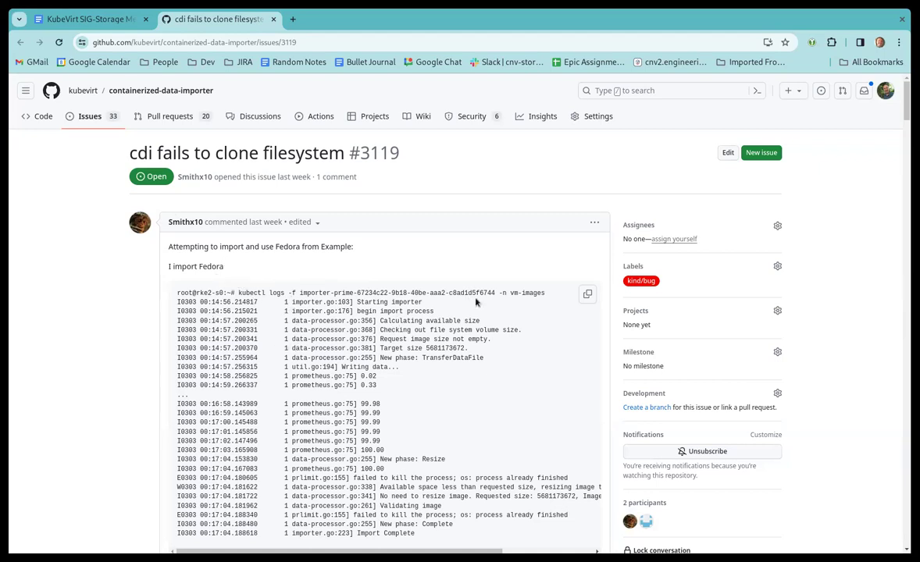
Read through issue #3119's description, covering the import, source pod and CDI upload logs, the mounts and the deployment YAML.
scroll(460, 307, "down", 1)
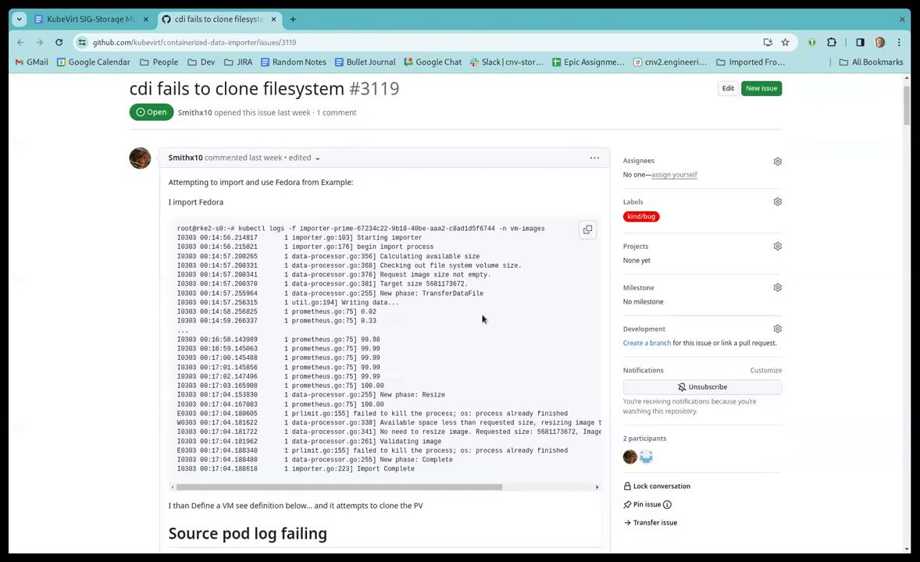
scroll(483, 319, "down", 3)
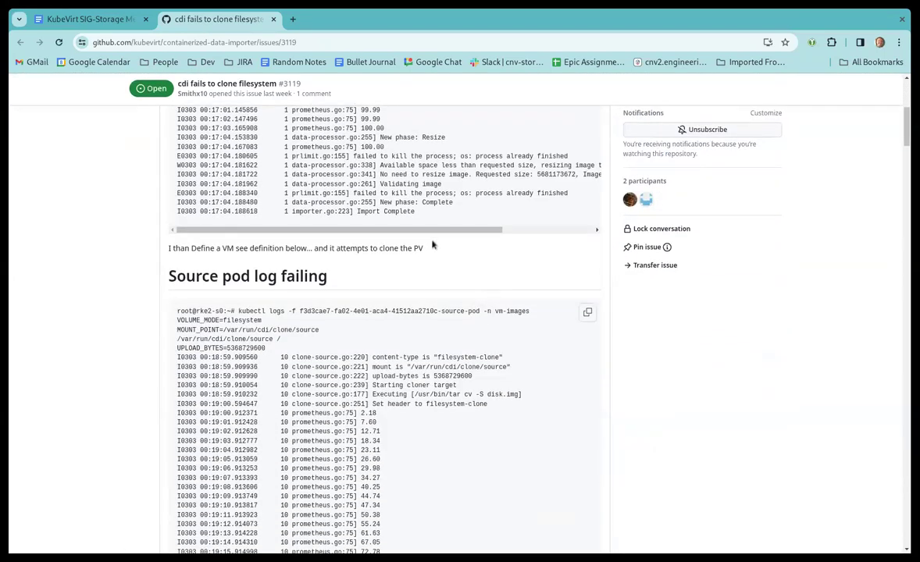
scroll(442, 261, "down", 2)
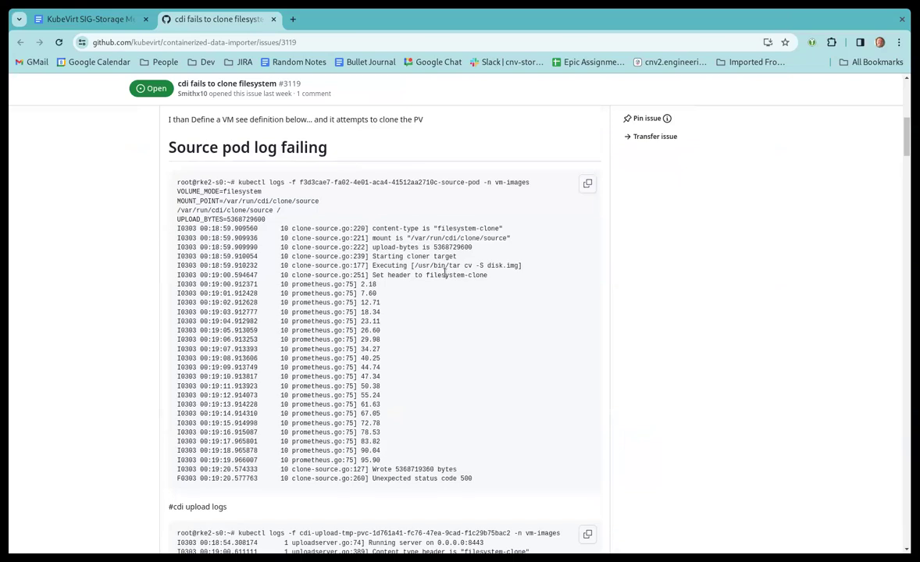
scroll(446, 275, "down", 2)
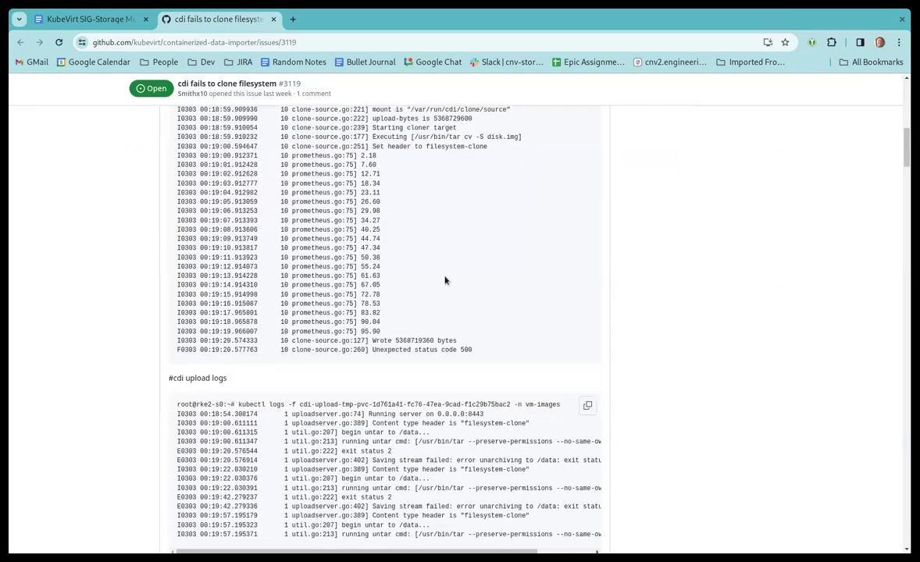
scroll(420, 332, "down", 3)
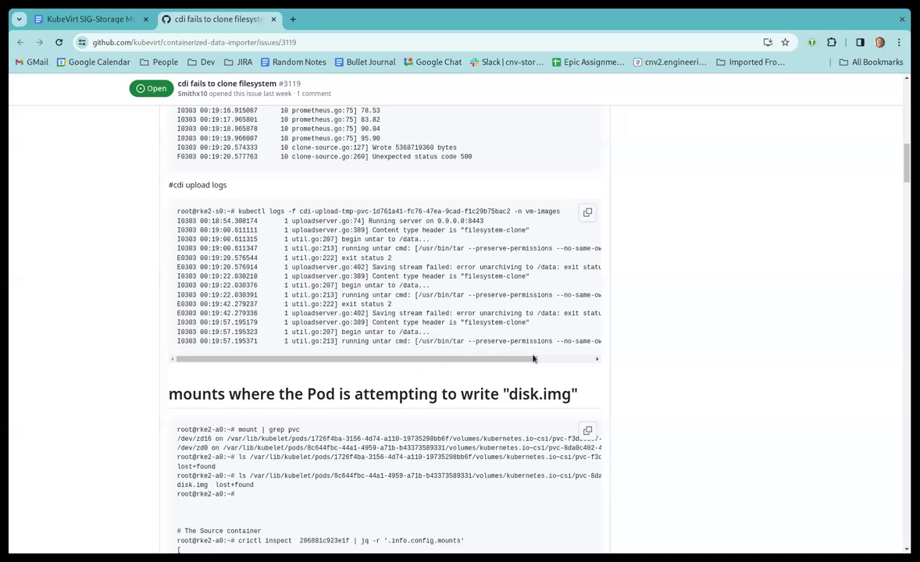
scroll(529, 360, "down", 3)
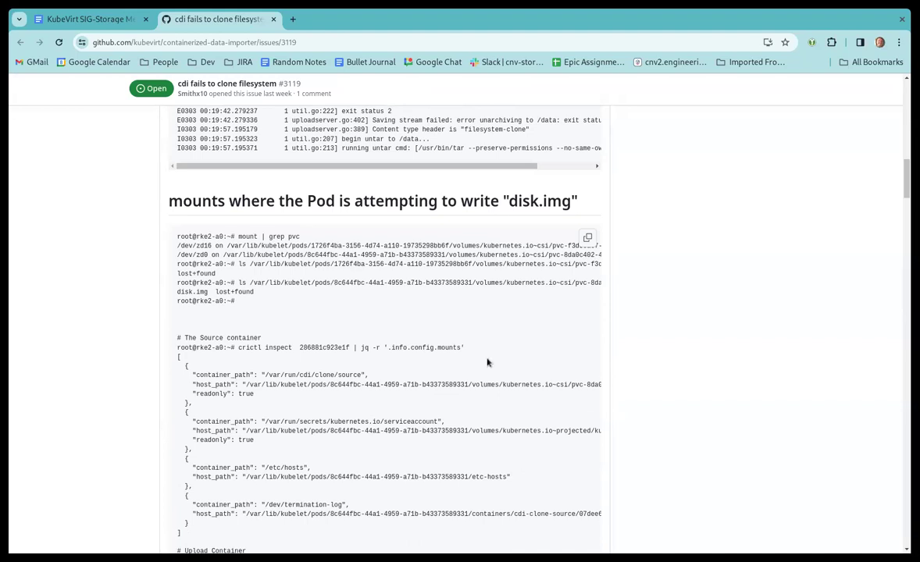
scroll(445, 284, "down", 1)
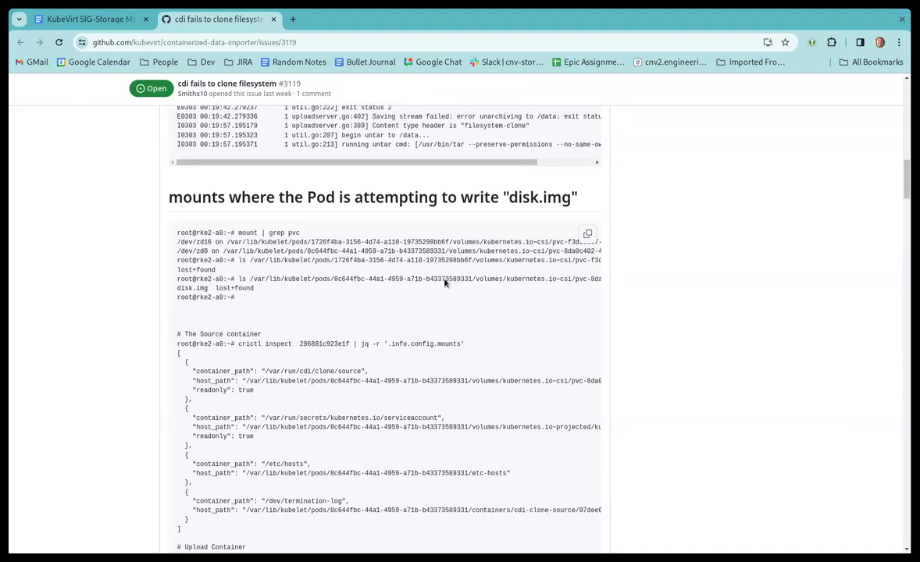
scroll(446, 282, "down", 10)
scroll(449, 269, "down", 15)
scroll(442, 255, "down", 15)
scroll(424, 279, "down", 15)
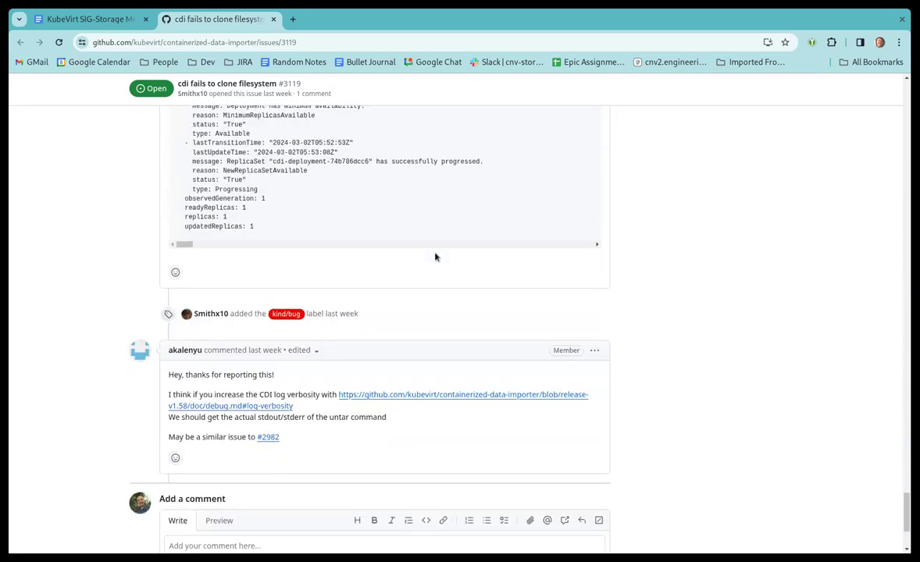
Read the member's reply on issue #3119 about raising the CDI log verbosity and the possibly similar issue #2982.
scroll(435, 256, "down", 2)
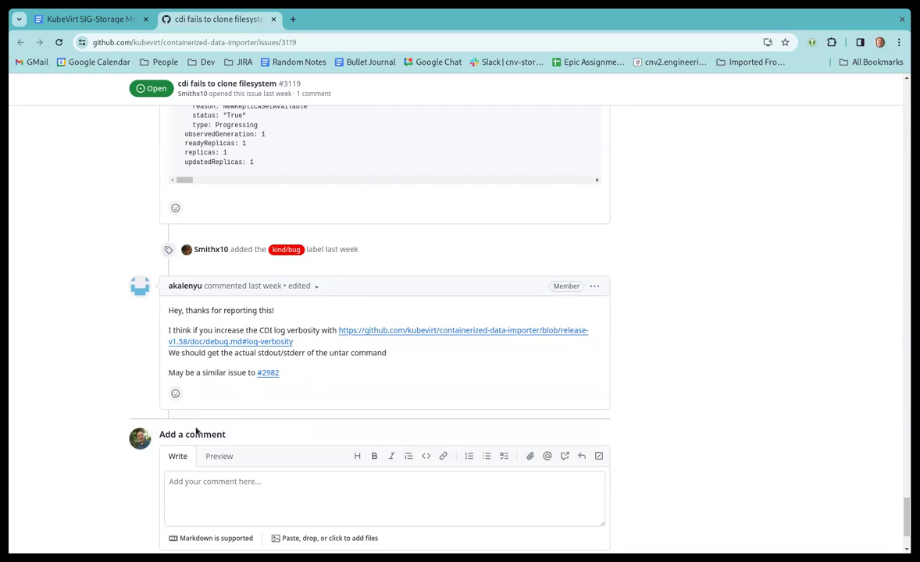
scroll(297, 414, "down", 2)
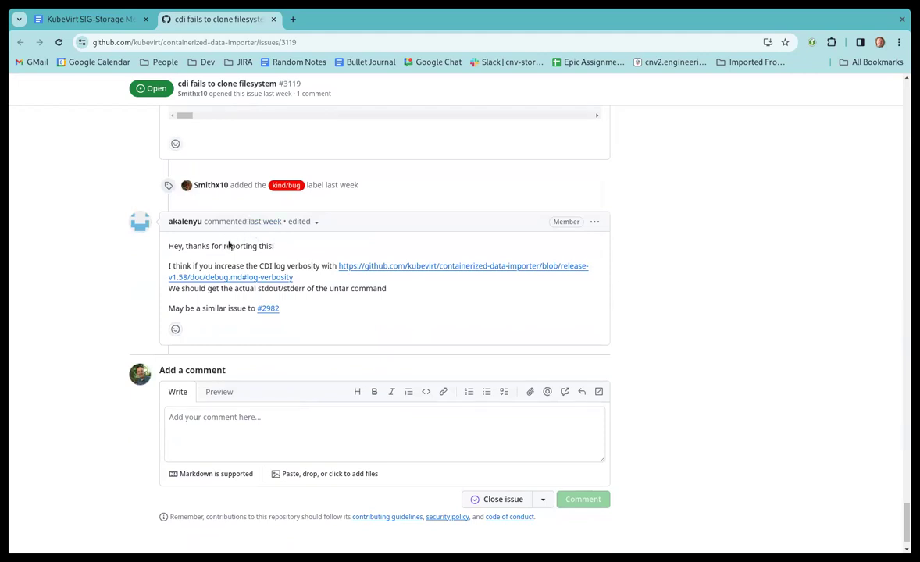
scroll(307, 279, "up", 1)
scroll(307, 279, "up", 2)
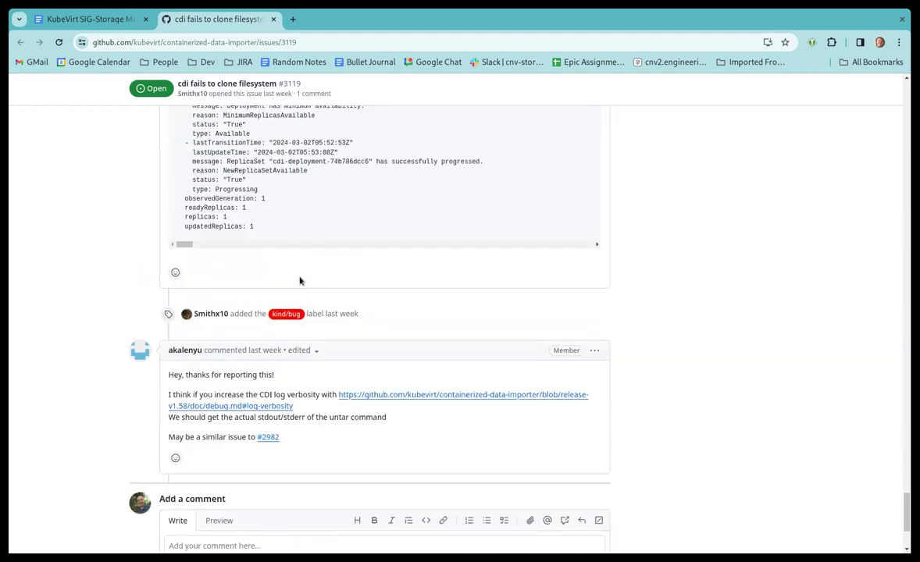
scroll(258, 414, "down", 3)
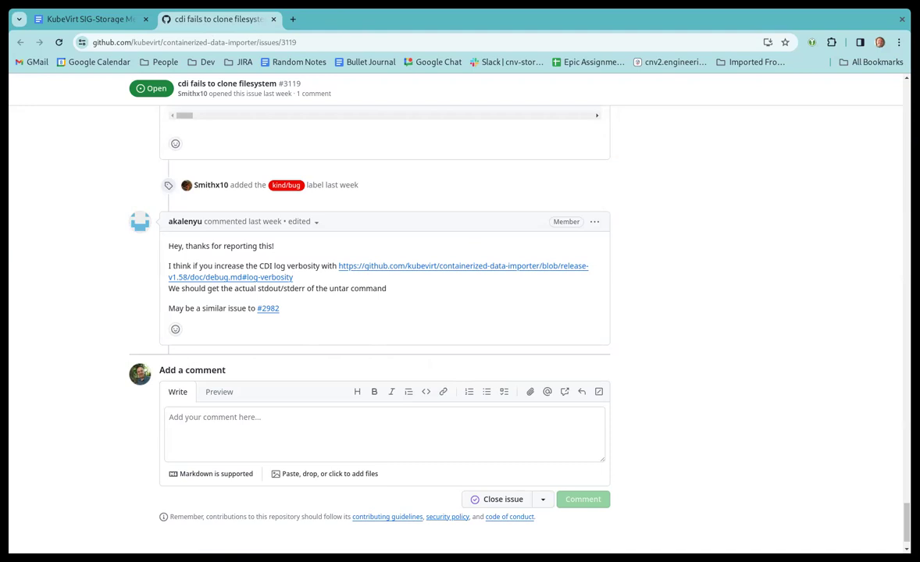
Re-examine issue #3119 from the beginning, checking the importer, source pod and CDI upload logs, including the cut-off untar command lines.
scroll(673, 355, "up", 5)
scroll(693, 381, "up", 10)
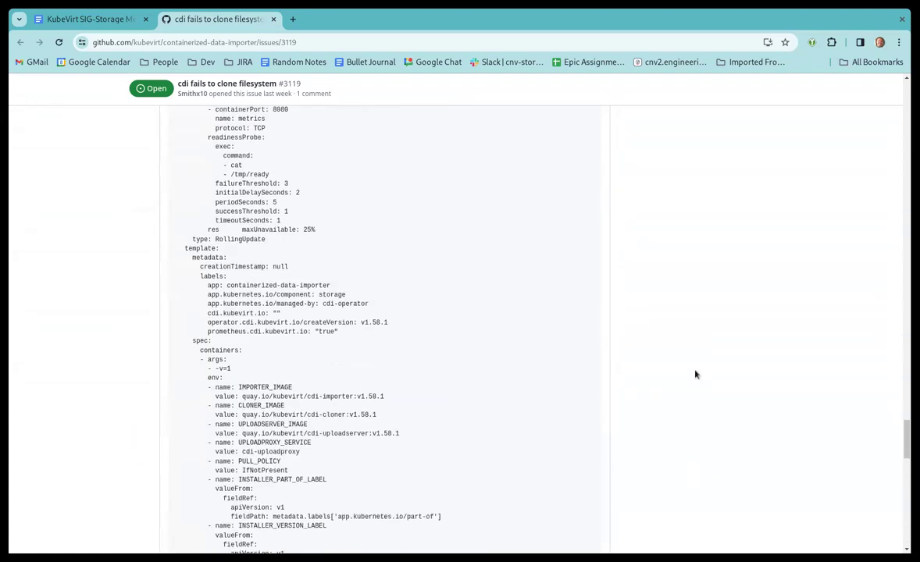
scroll(712, 395, "up", 15)
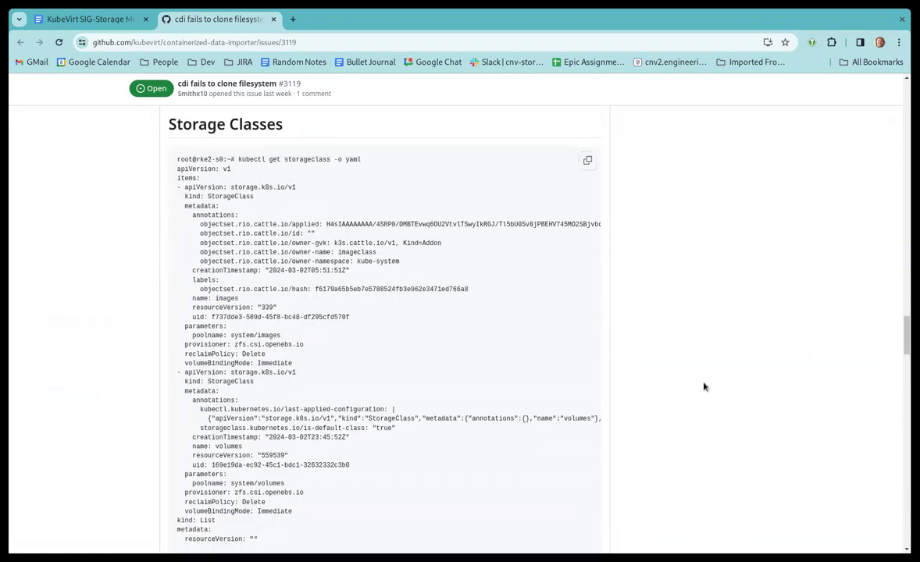
scroll(707, 377, "up", 15)
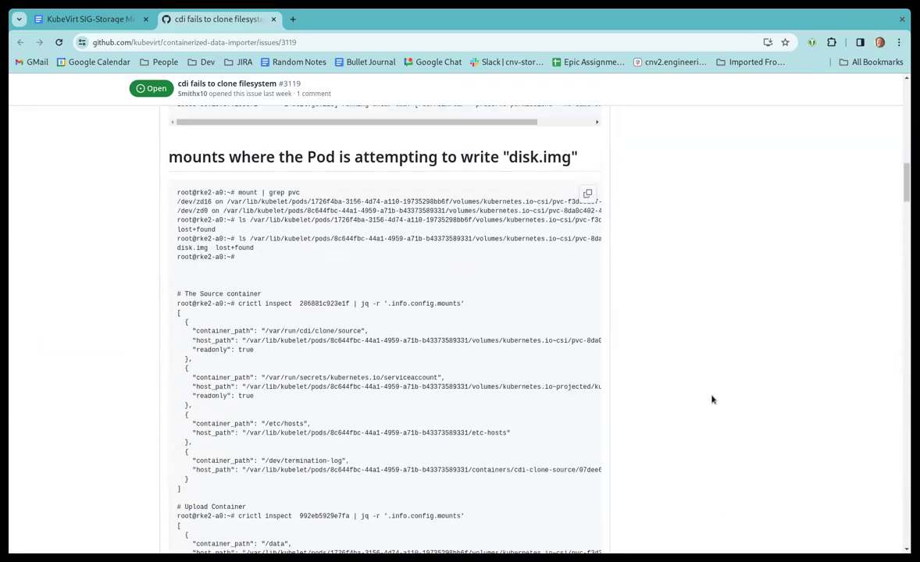
scroll(710, 398, "up", 5)
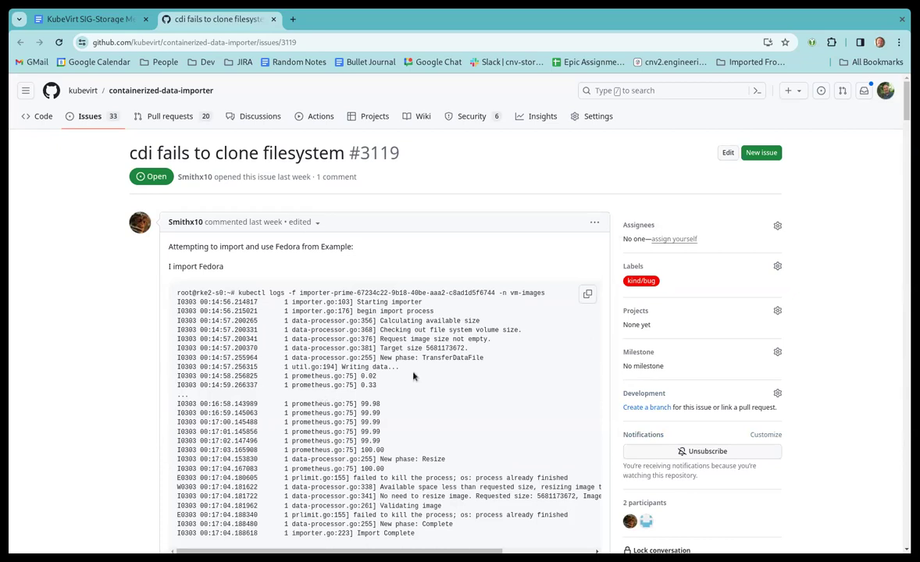
scroll(527, 354, "down", 3)
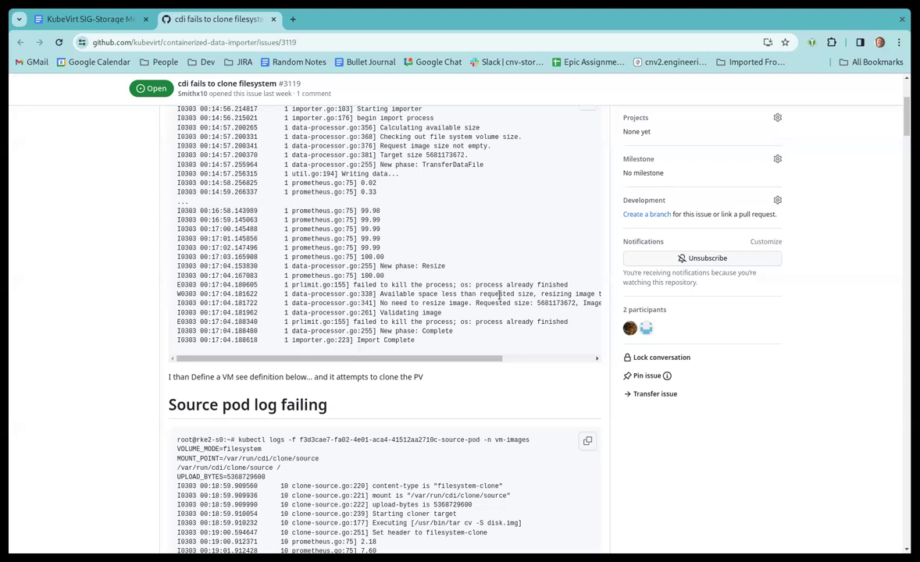
scroll(500, 294, "up", 1)
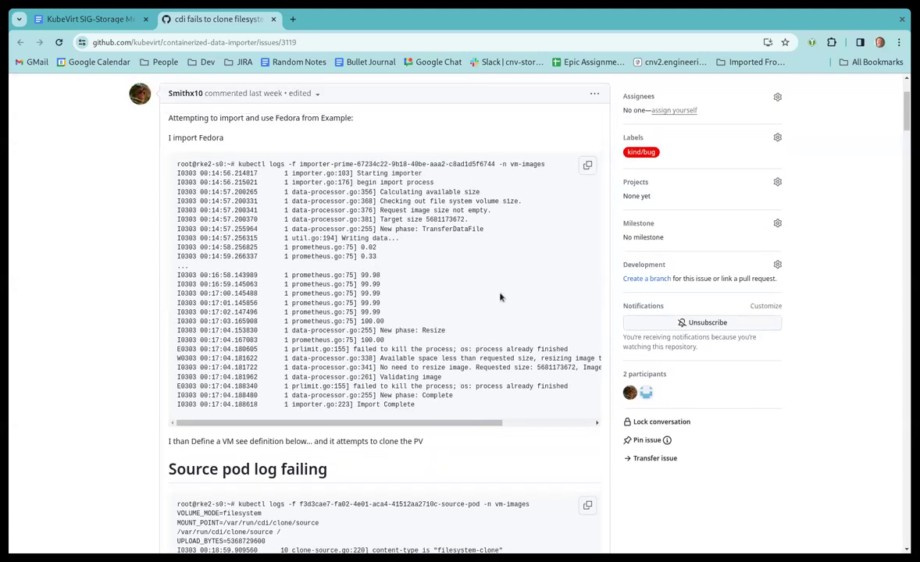
scroll(500, 297, "down", 8)
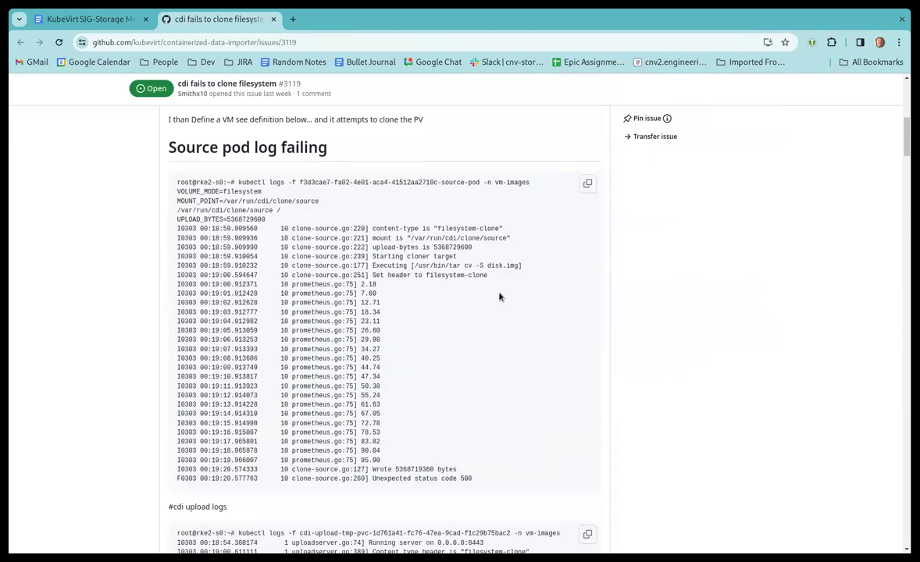
scroll(500, 297, "down", 2)
scroll(429, 290, "up", 3)
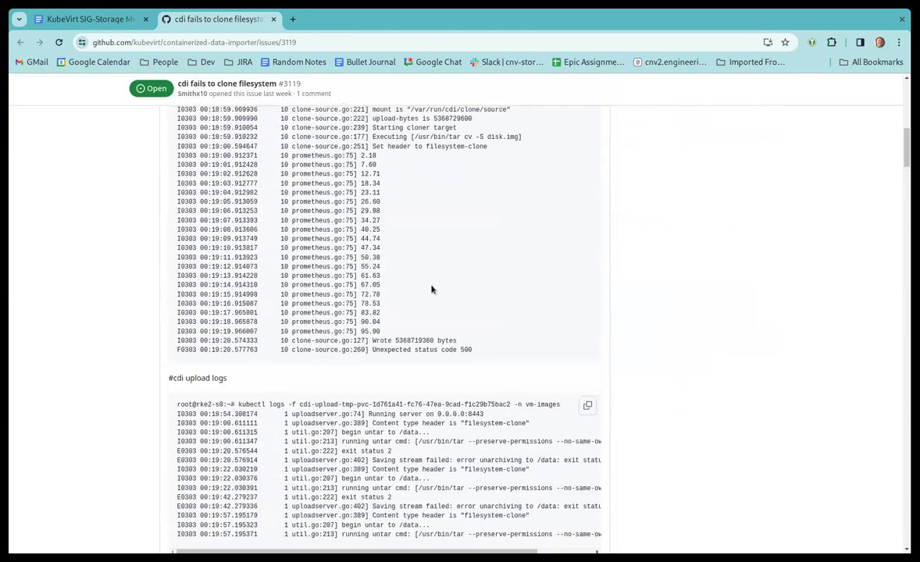
scroll(461, 350, "down", 3)
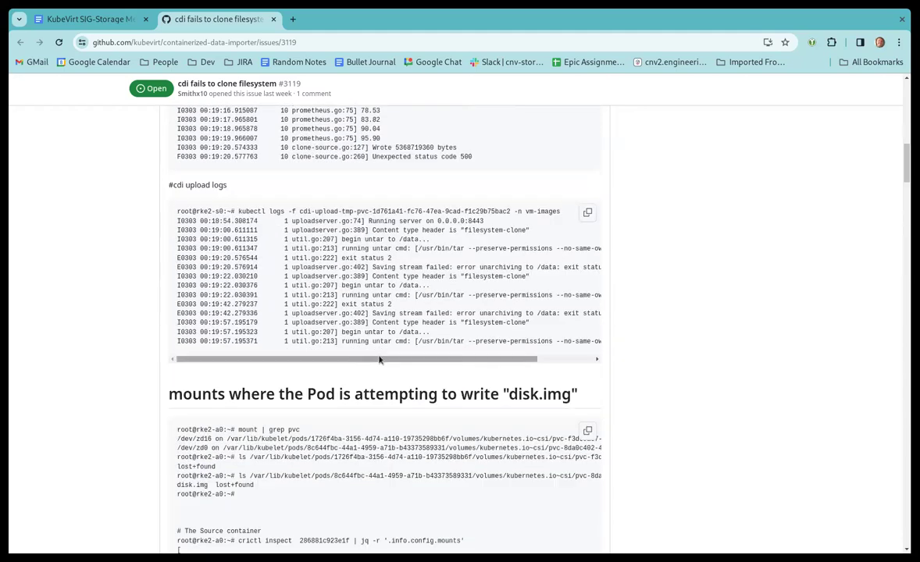
scroll(406, 364, "right", 3)
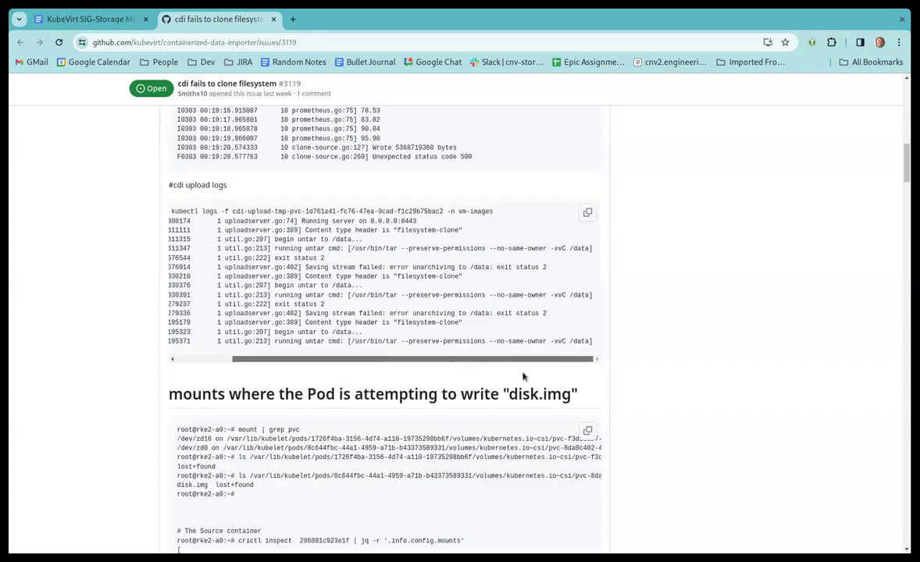
scroll(500, 344, "left", 3)
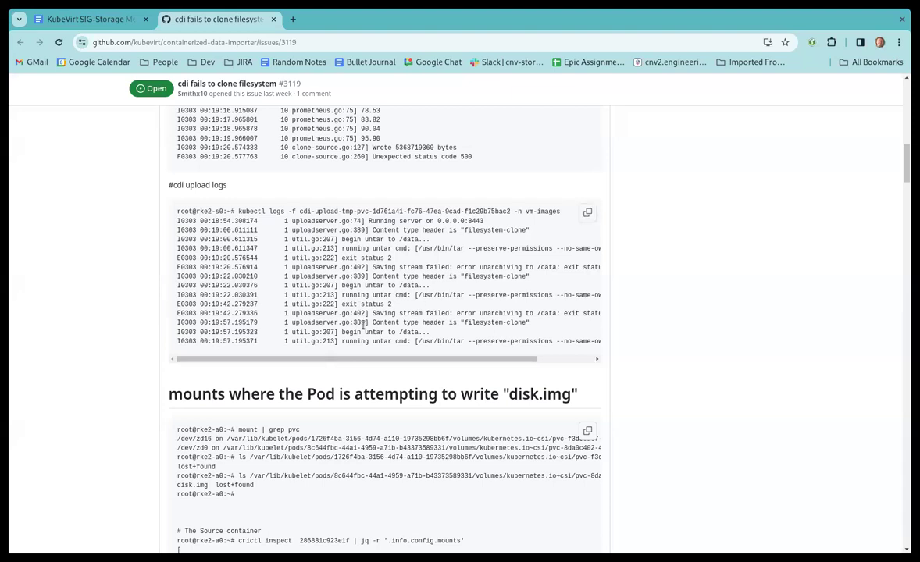
scroll(364, 326, "down", 2)
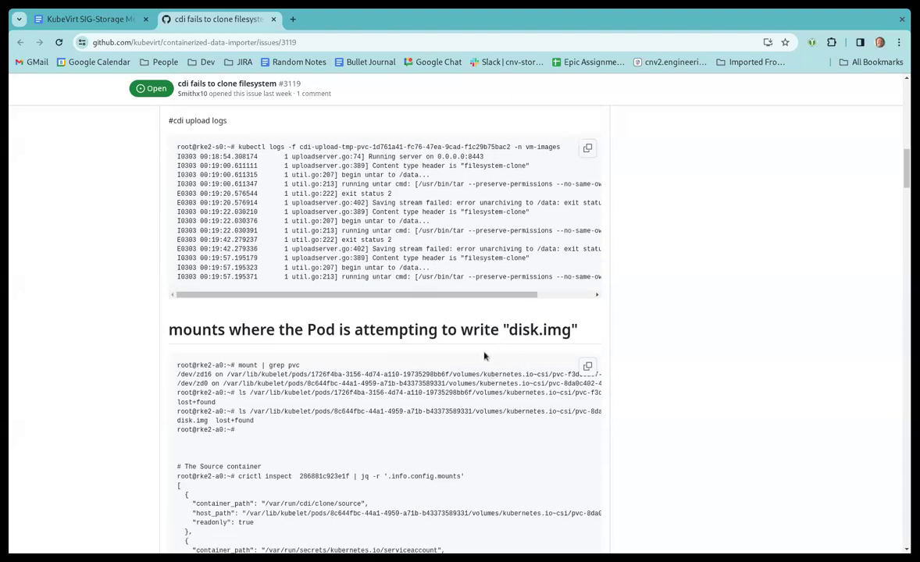
scroll(485, 357, "down", 15)
scroll(479, 365, "down", 15)
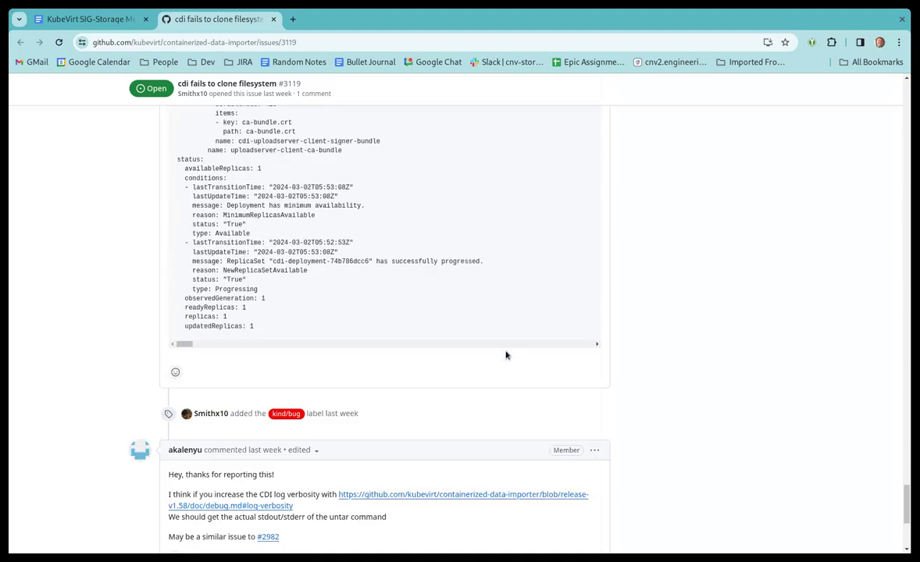
scroll(506, 355, "down", 5)
scroll(546, 298, "up", 6)
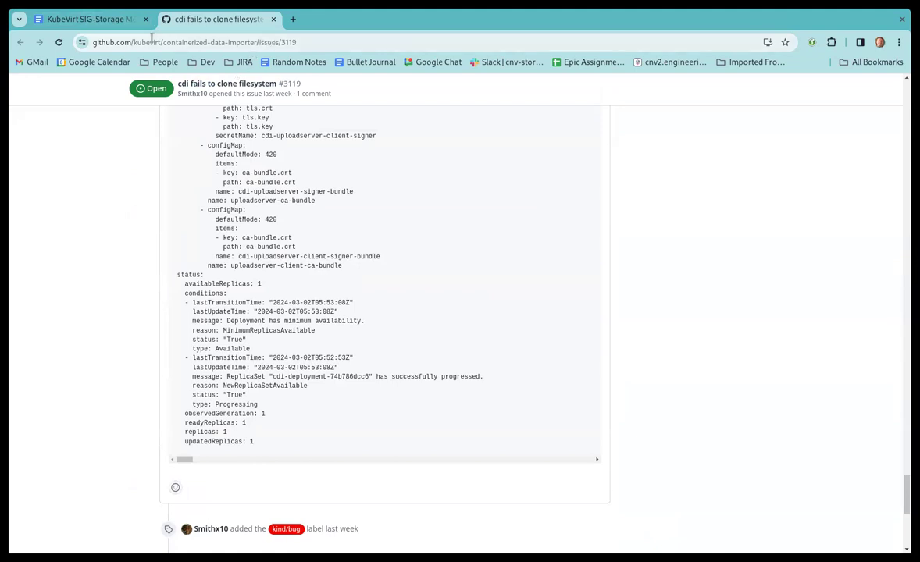
In the SIG-Storage meeting notes, add under the 11-03-2024 triage item the sub-bullet "Tar is failing but we do not print the error message by default.".
key("ctrl+shift+Tab")
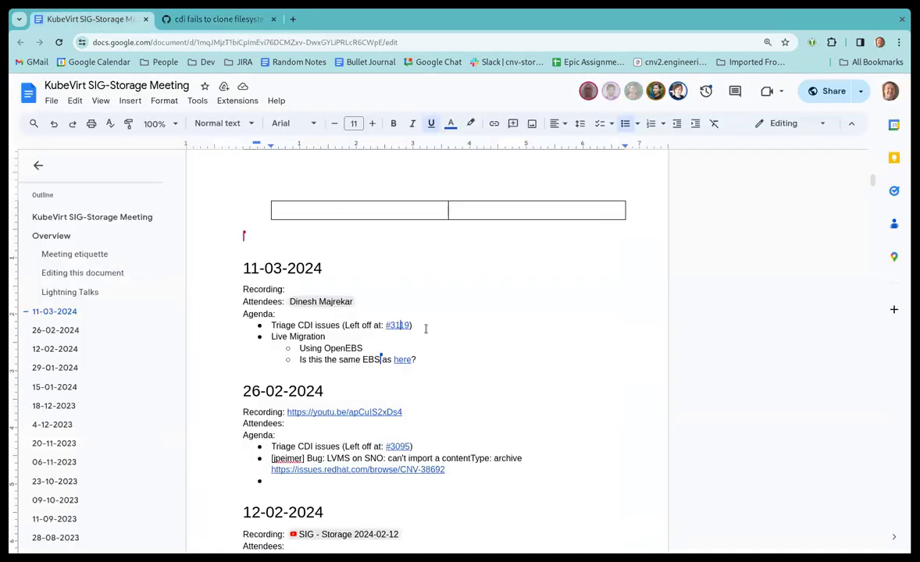
left_click(430, 325)
key("Return")
key("Tab")
type("Tar ins")
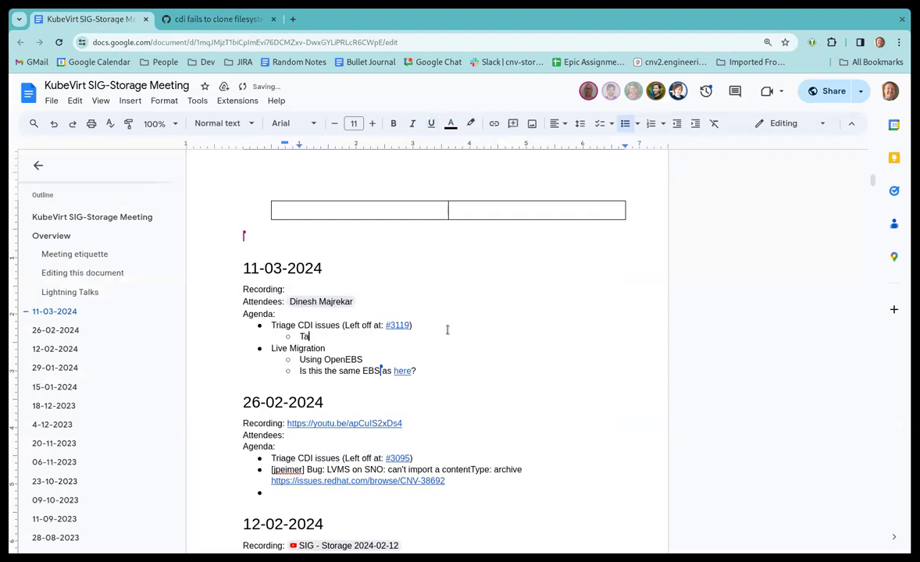
key("BackSpace")
key("BackSpace")
key("BackSpace")
type("is failing but we do ")
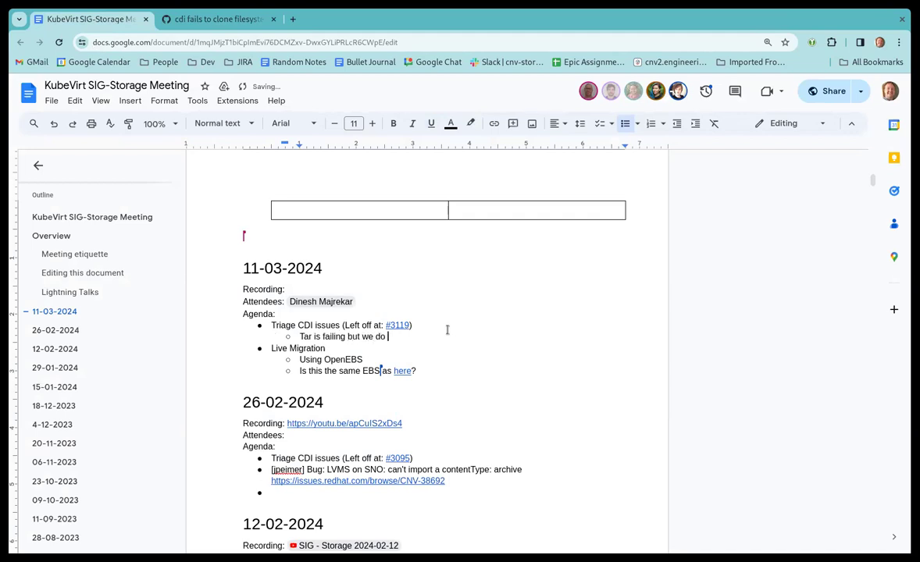
type("not print the error messz")
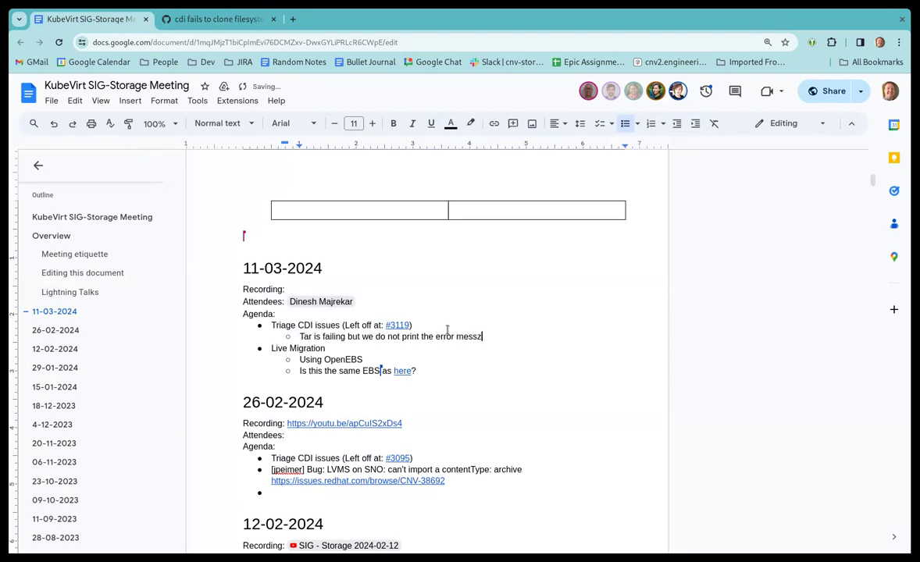
key("BackSpace")
type("age by default.  This should be in")
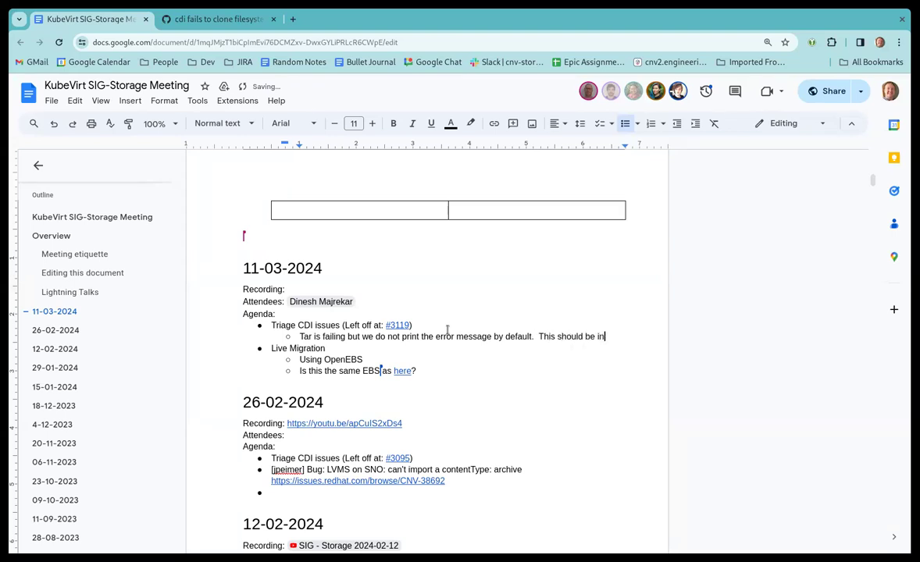
Complete the triage note with "This should be included at the default log verbosity level." and start a new sub-bullet.
type("cluded at th")
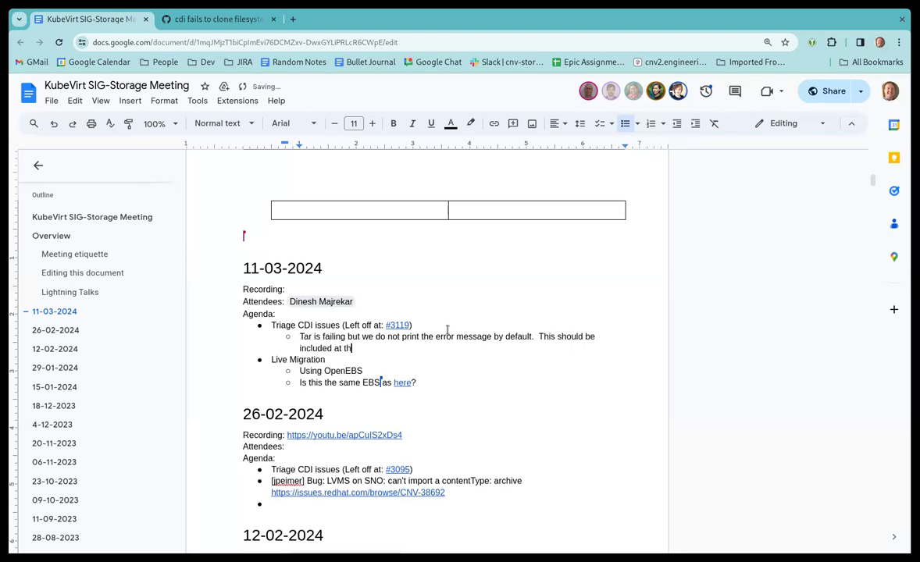
type("e default log verbosity")
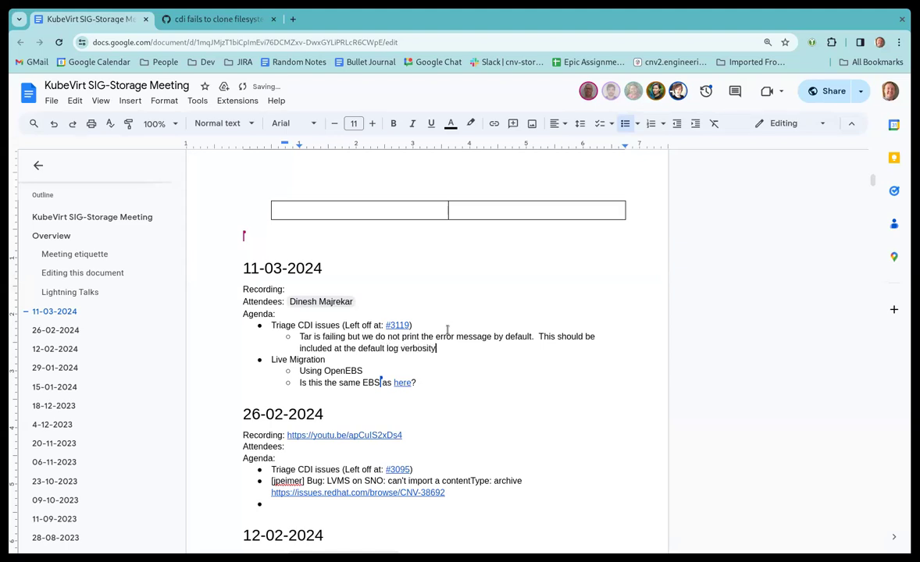
type(" level.")
key("Return")
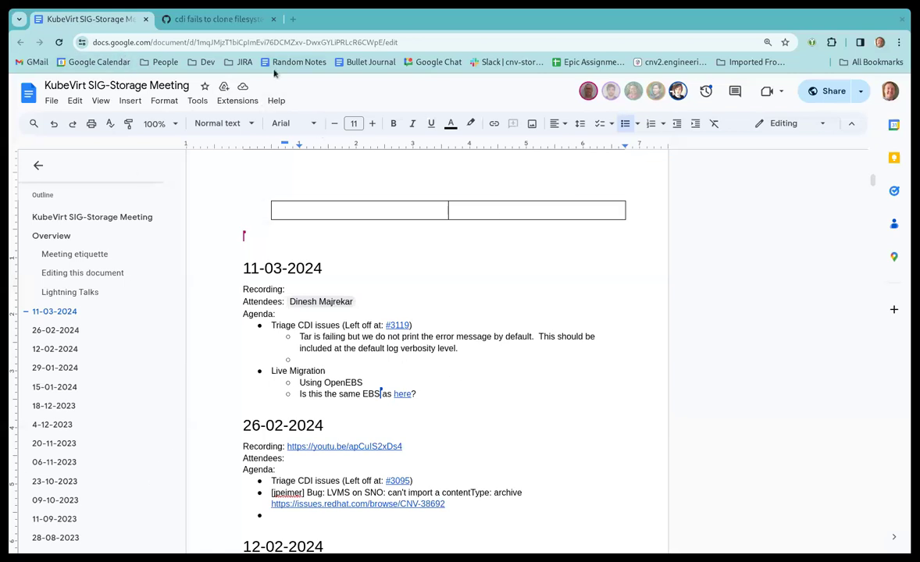
From issue #3119, go back to the CDI issues list and open issue #3122, "Attempting to Clone DataVolume", in a new tab.
left_click(209, 19)
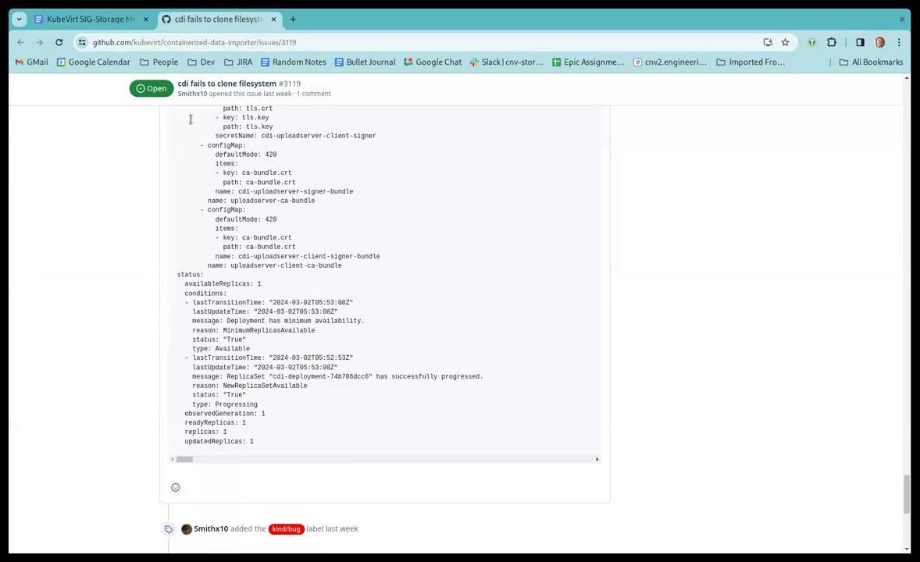
scroll(258, 125, "up", 10)
scroll(296, 103, "up", 5)
scroll(296, 109, "up", 20)
scroll(295, 120, "up", 20)
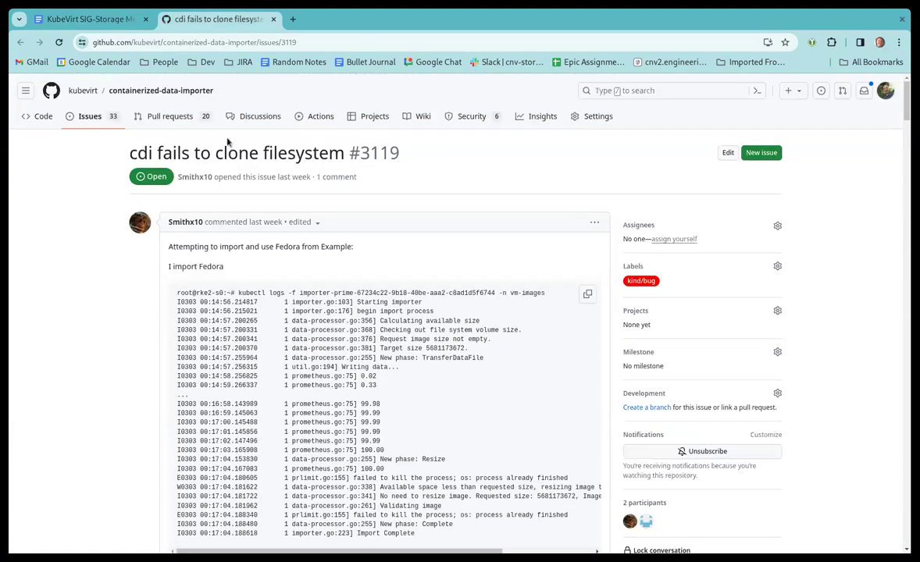
left_click(82, 118)
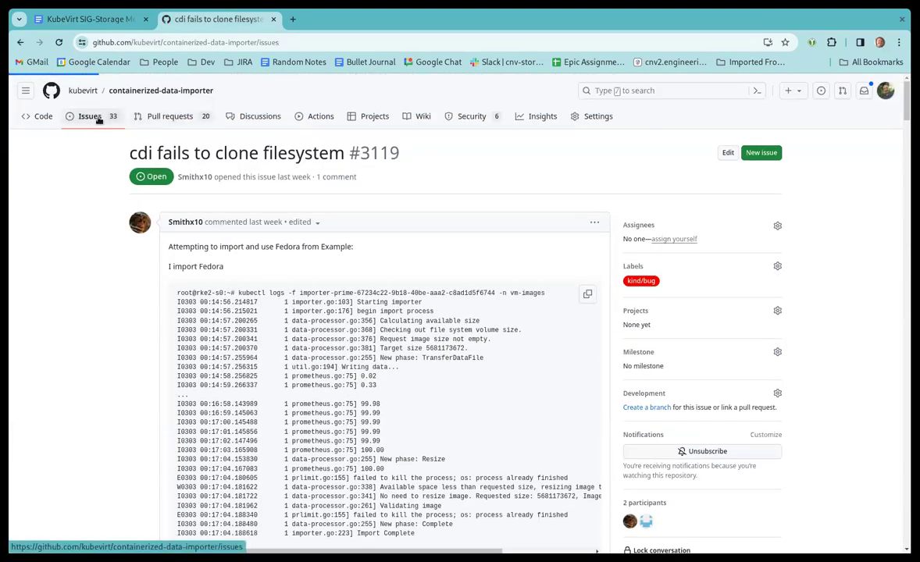
mouse_move(232, 352)
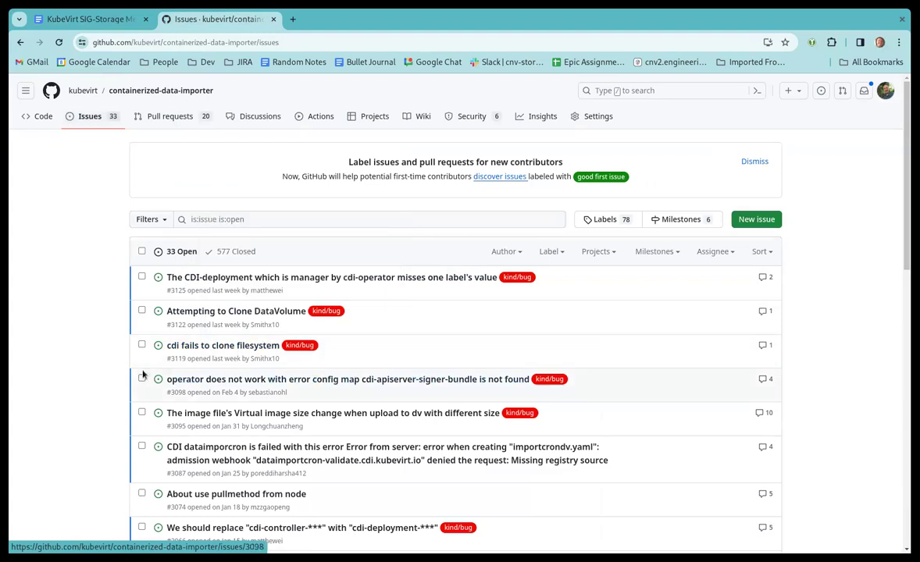
middle_click(239, 316)
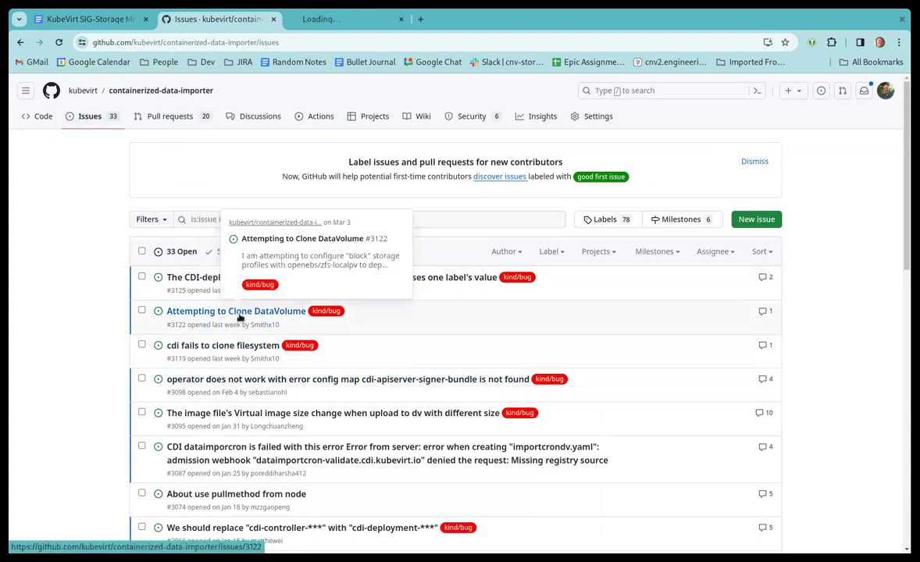
left_click(344, 20)
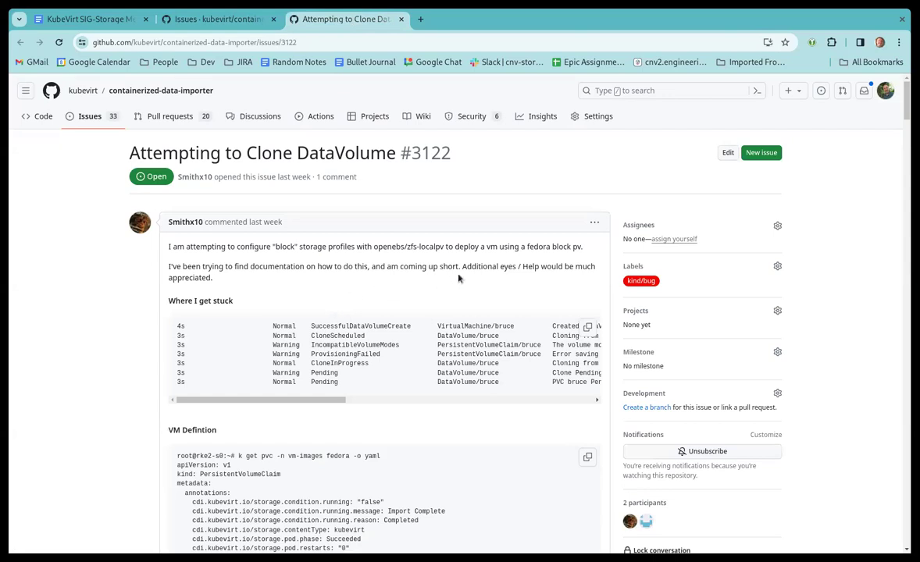
Examine issue #3122, including the full event messages under "Where I get stuck", the storage configuration and the member's reply about storage versus pvc.
scroll(459, 279, "down", 4)
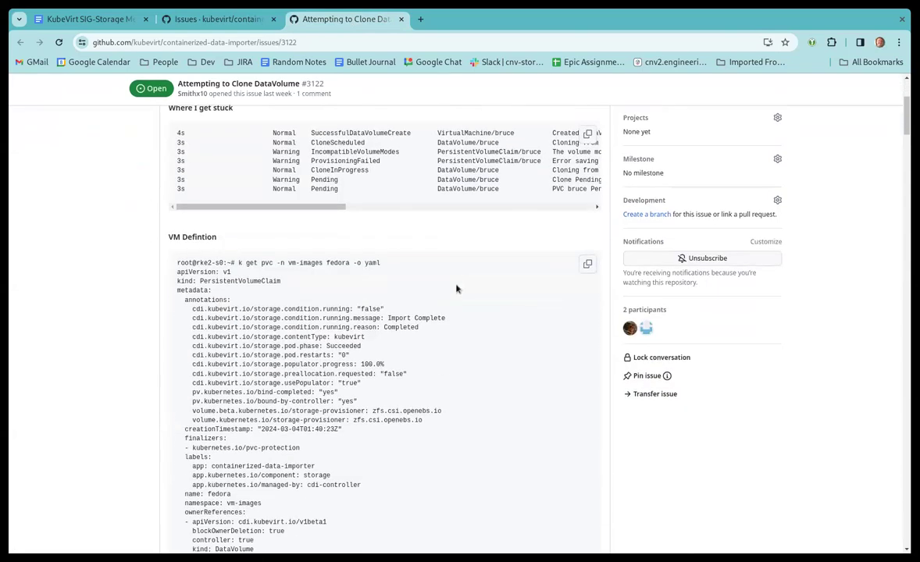
left_click_drag(288, 204, 396, 232)
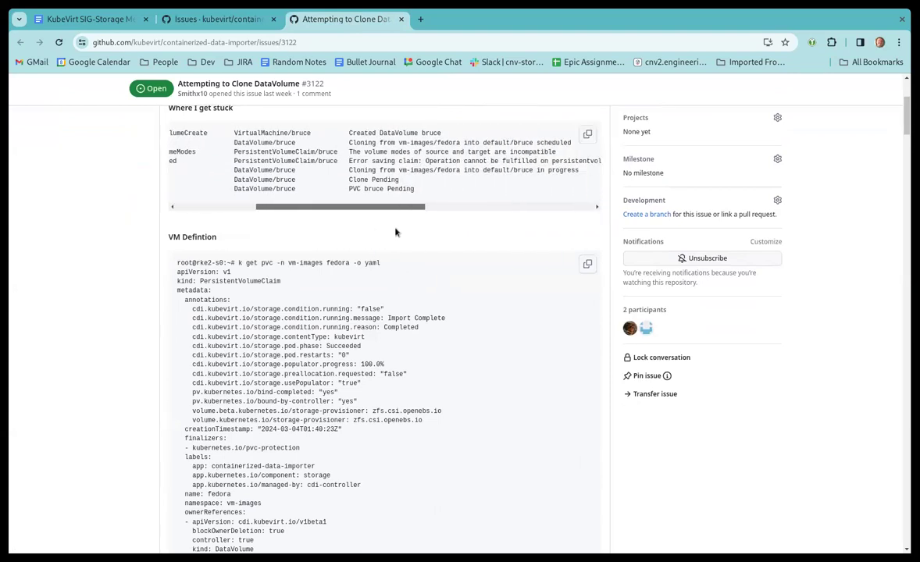
left_click_drag(396, 232, 317, 239)
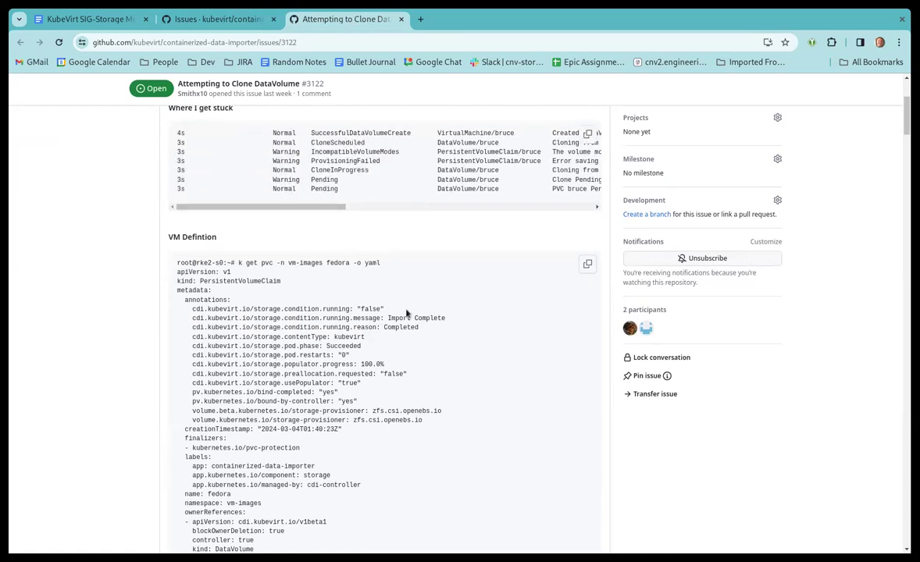
scroll(406, 313, "down", 15)
scroll(389, 299, "down", 20)
scroll(378, 315, "down", 20)
scroll(380, 315, "down", 15)
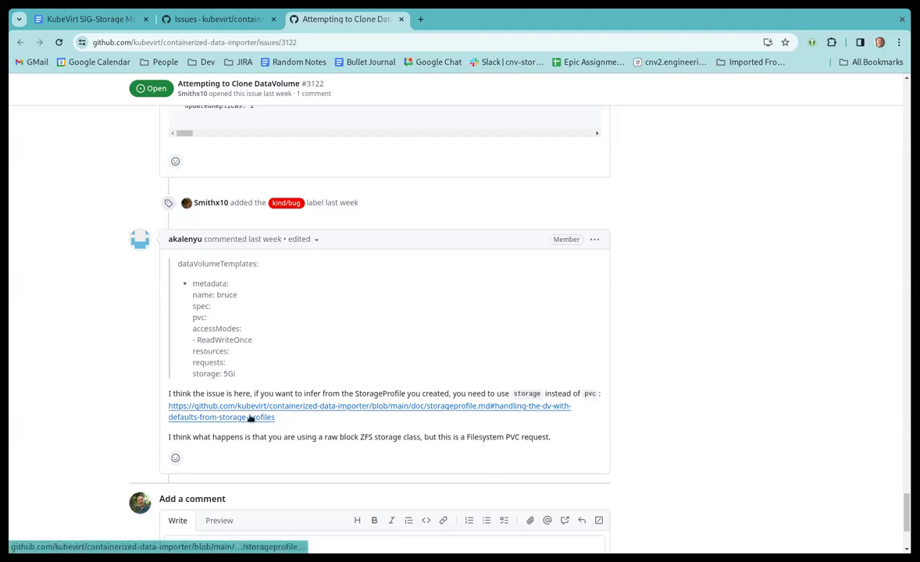
scroll(250, 419, "up", 15)
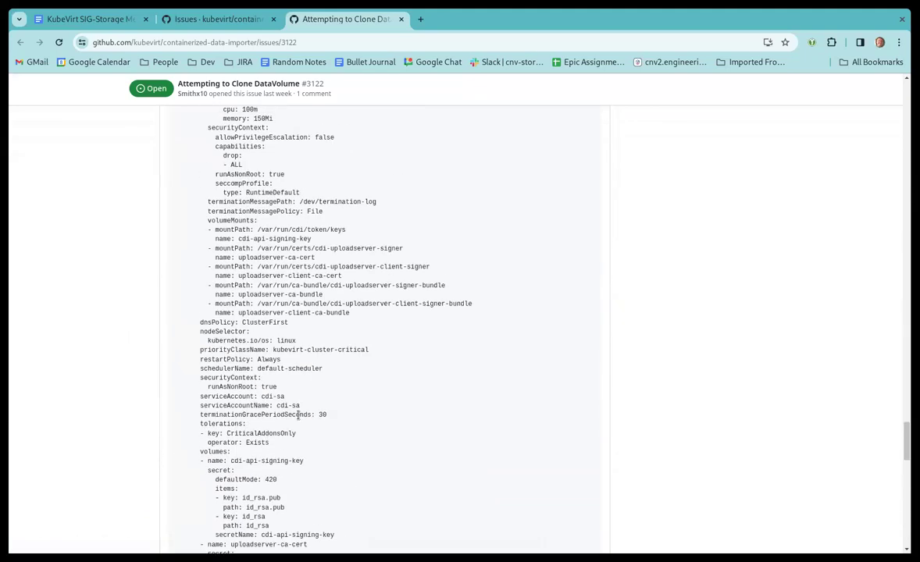
scroll(300, 408, "up", 20)
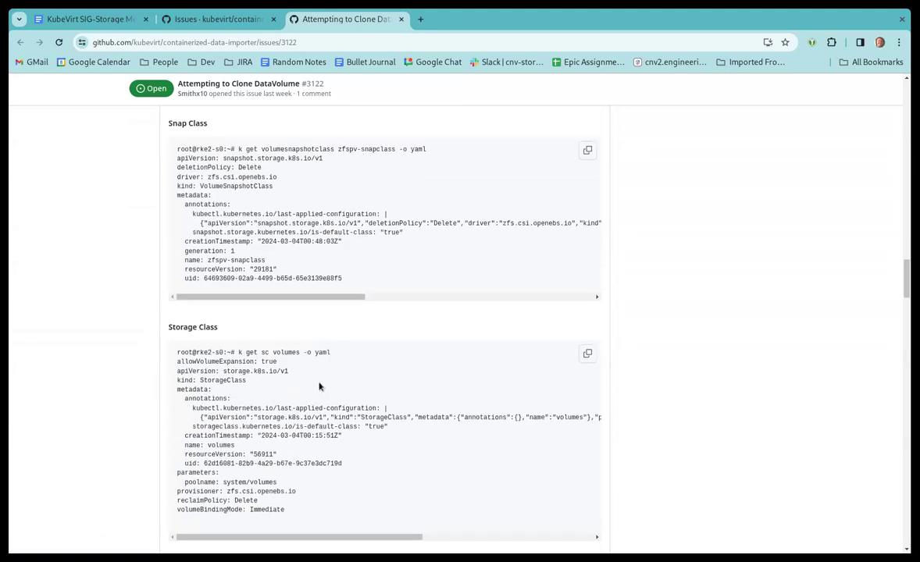
scroll(352, 352, "up", 20)
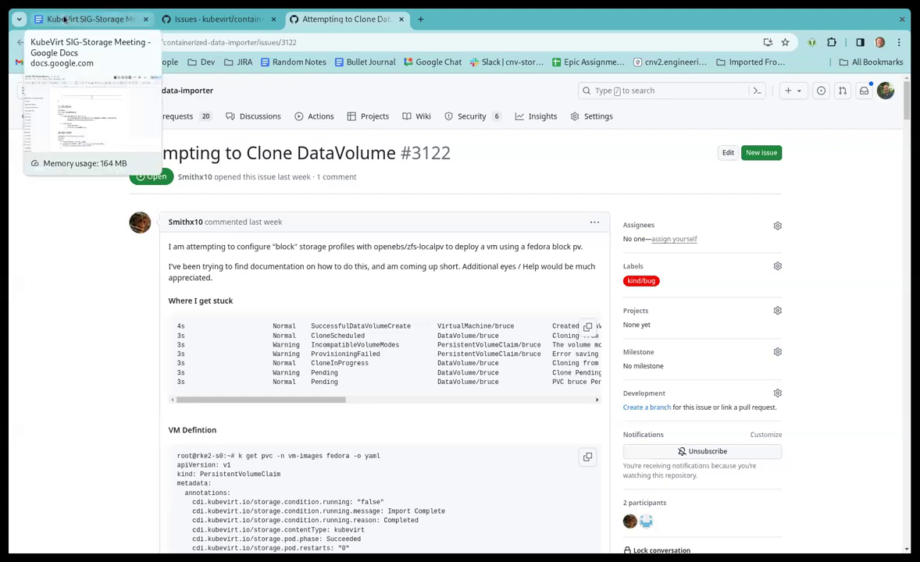
Open the containerized-data-importer repository in a new tab and display datavolumes.md from its doc folder.
middle_click(26, 119)
left_click(433, 26)
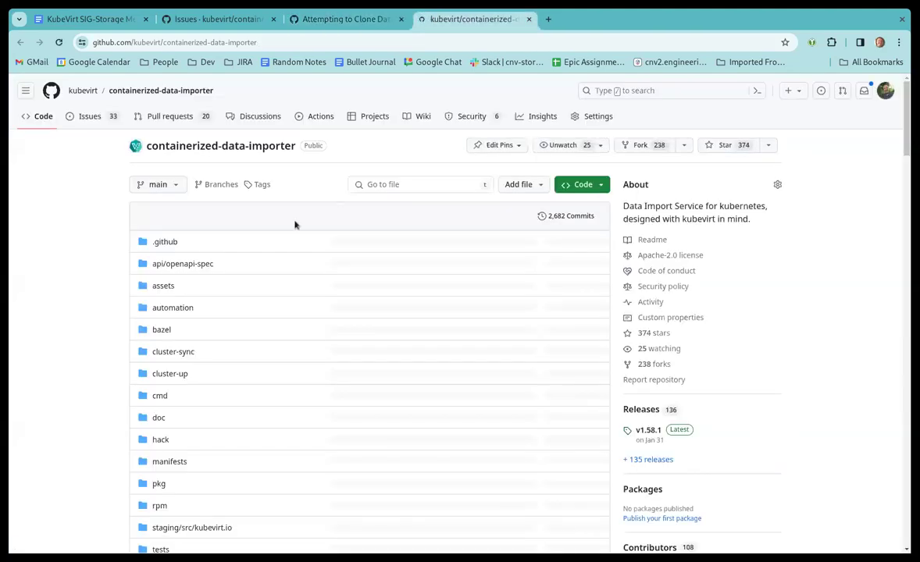
left_click(158, 418)
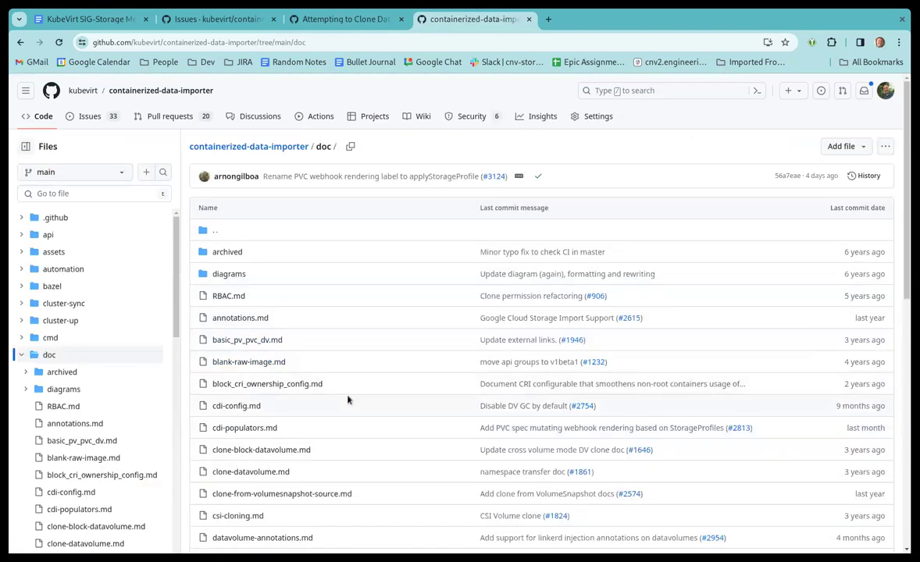
scroll(348, 393, "down", 3)
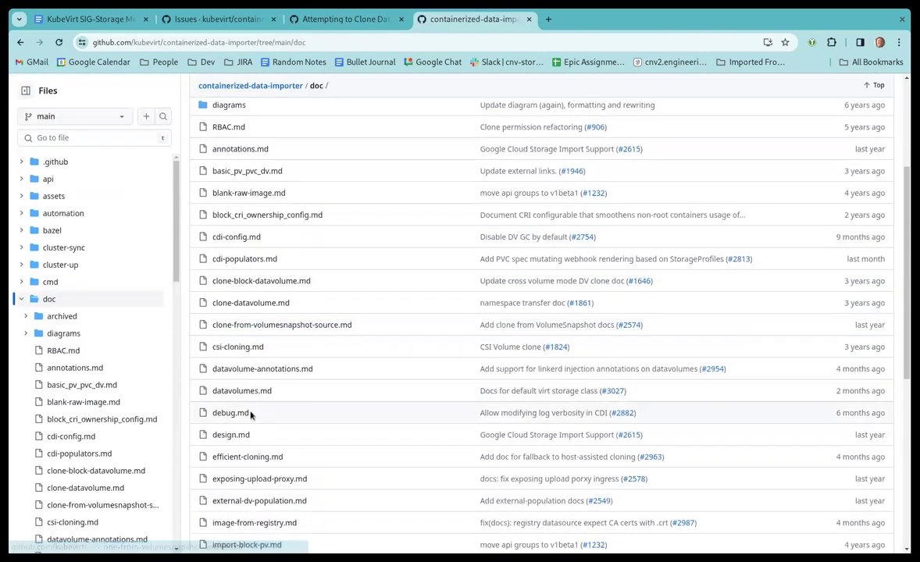
left_click(251, 394)
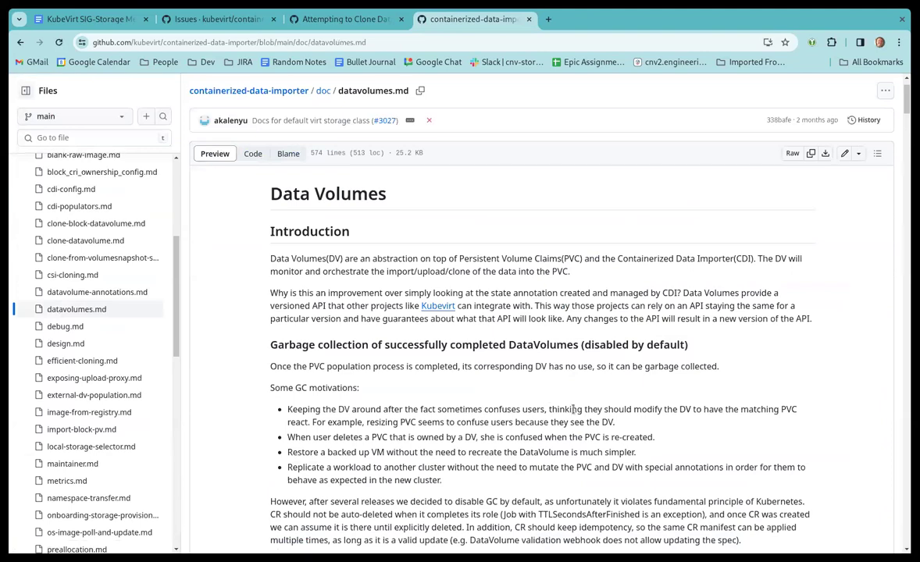
Check the import, content-type, extra-header and PVC source examples in datavolumes.md for use of pvc or storage in the spec.
scroll(574, 410, "down", 6)
scroll(587, 415, "down", 4)
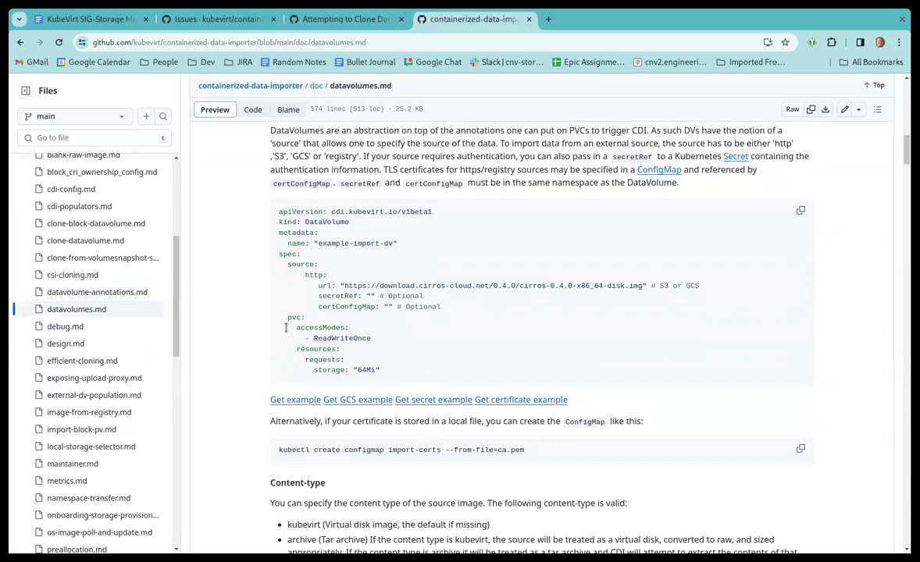
scroll(286, 328, "down", 4)
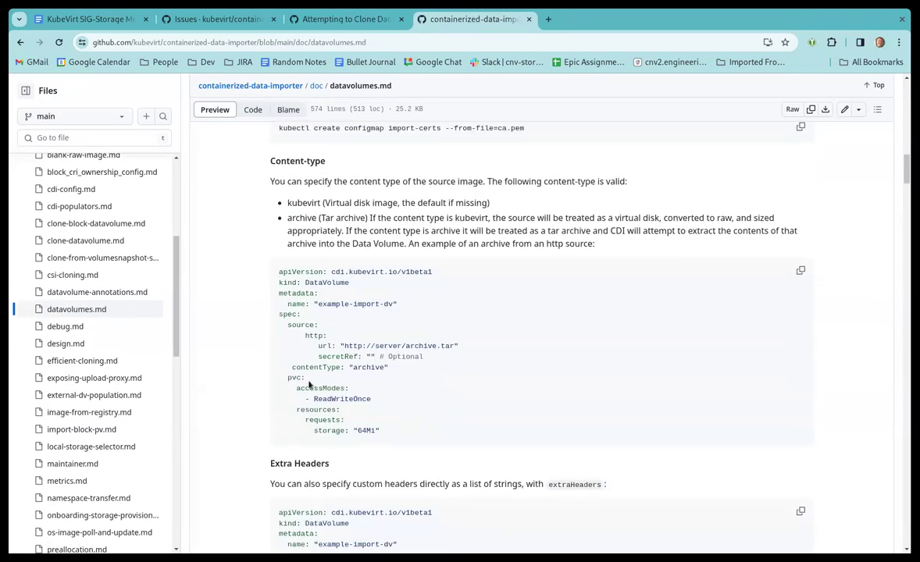
scroll(313, 384, "down", 1)
scroll(310, 361, "down", 3)
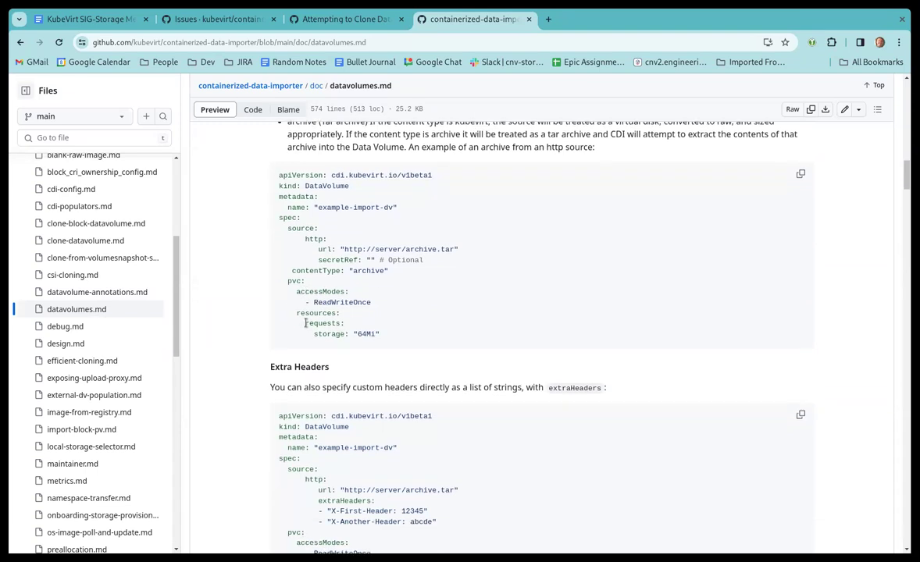
scroll(321, 328, "down", 1)
scroll(303, 372, "down", 5)
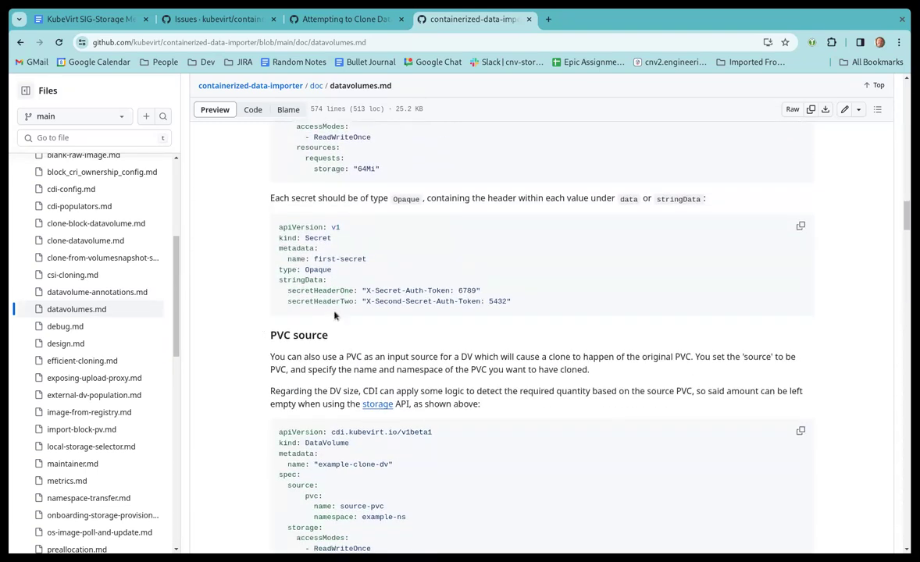
scroll(339, 287, "down", 3)
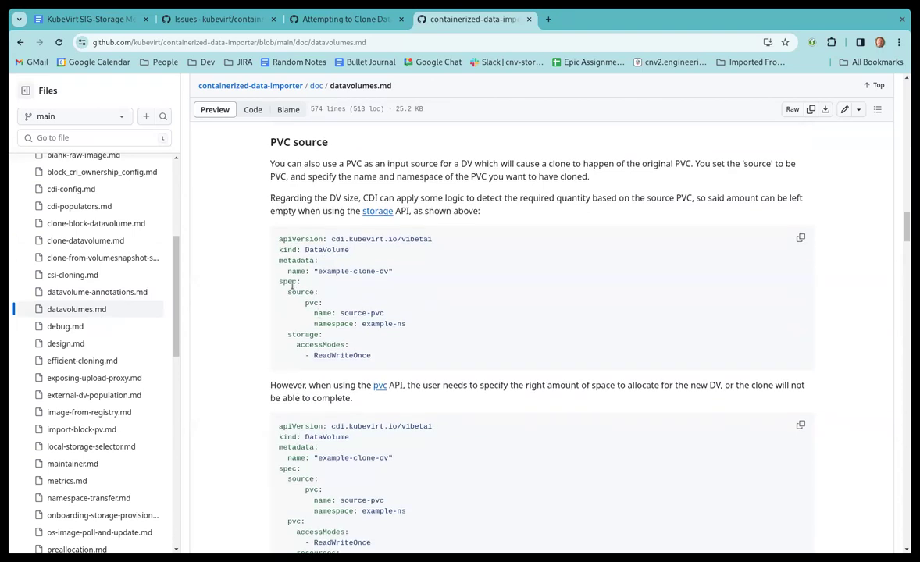
scroll(328, 367, "down", 5)
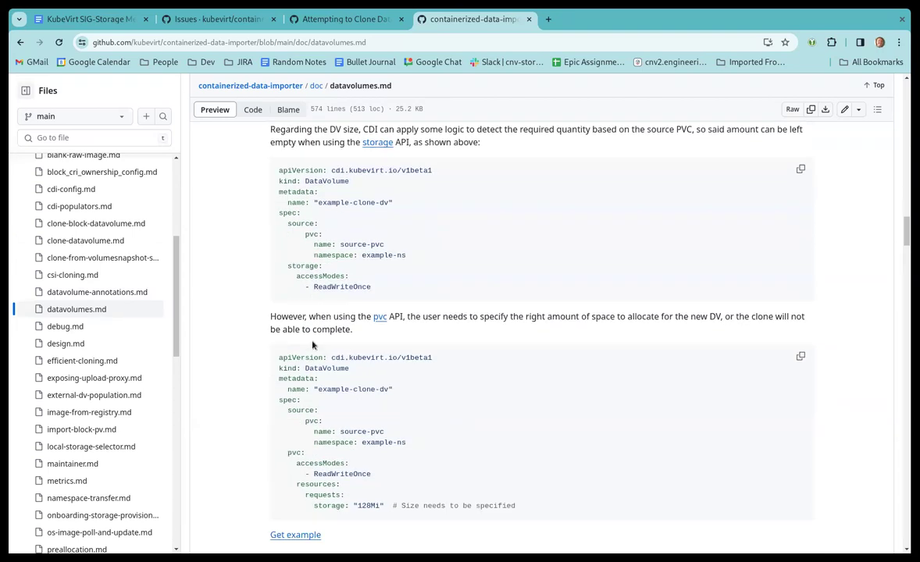
scroll(328, 341, "down", 2)
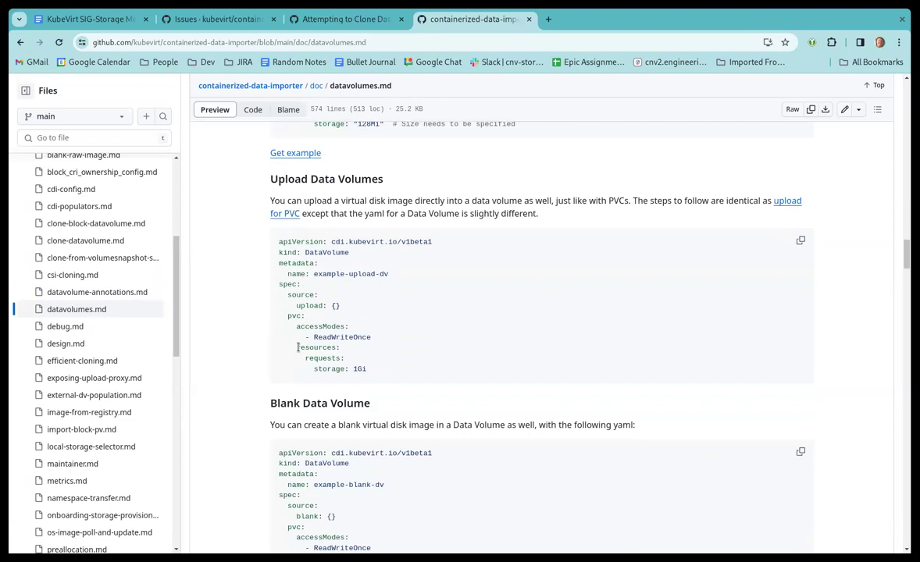
Check the rest of datavolumes.md, from the blank, Image IO and VDDK examples through PVC, Storage, Block Volume Mode and Kubevirt integration.
scroll(298, 347, "down", 2)
scroll(336, 340, "down", 6)
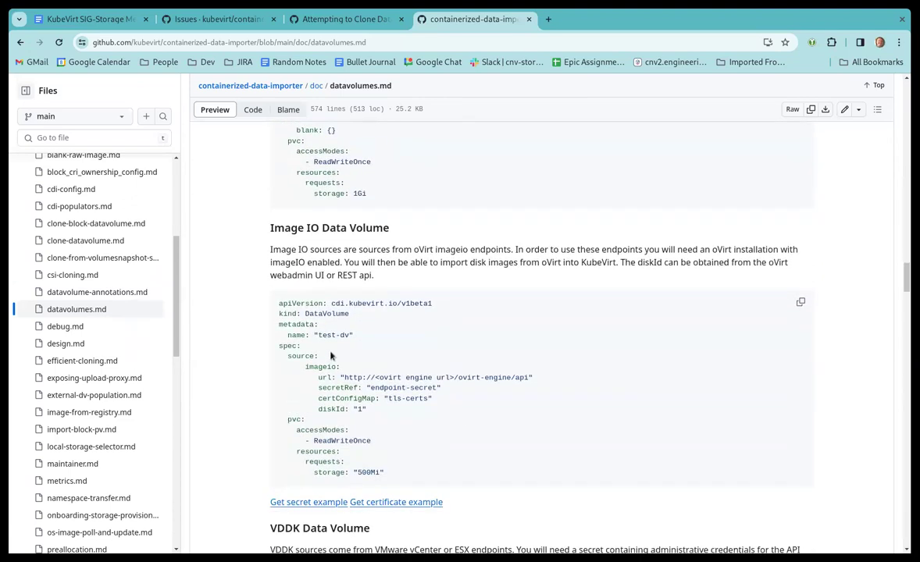
scroll(336, 365, "down", 4)
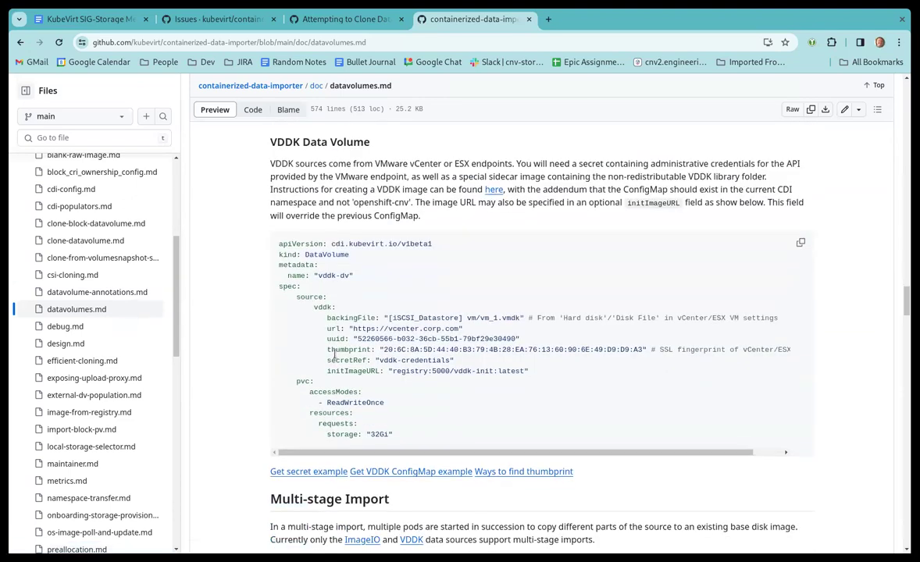
scroll(350, 344, "down", 12)
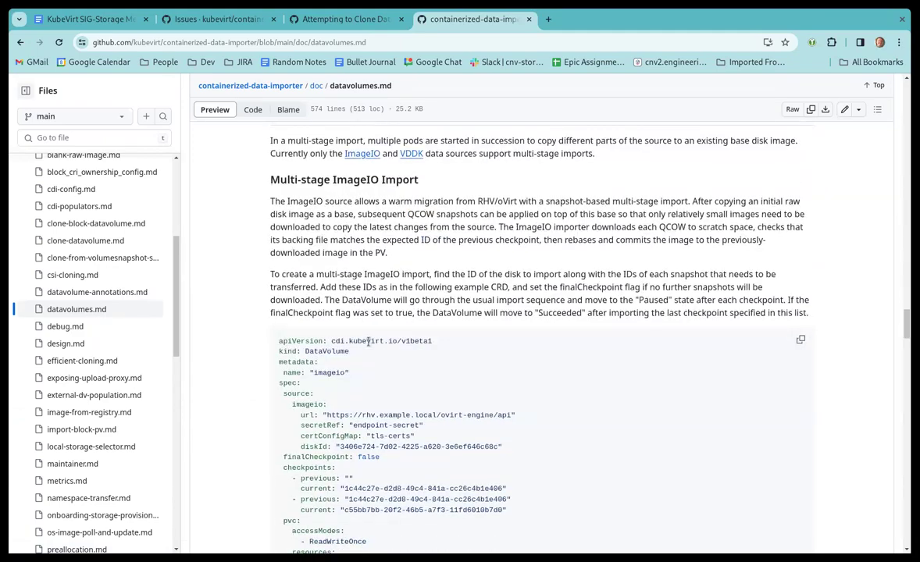
scroll(377, 346, "down", 12)
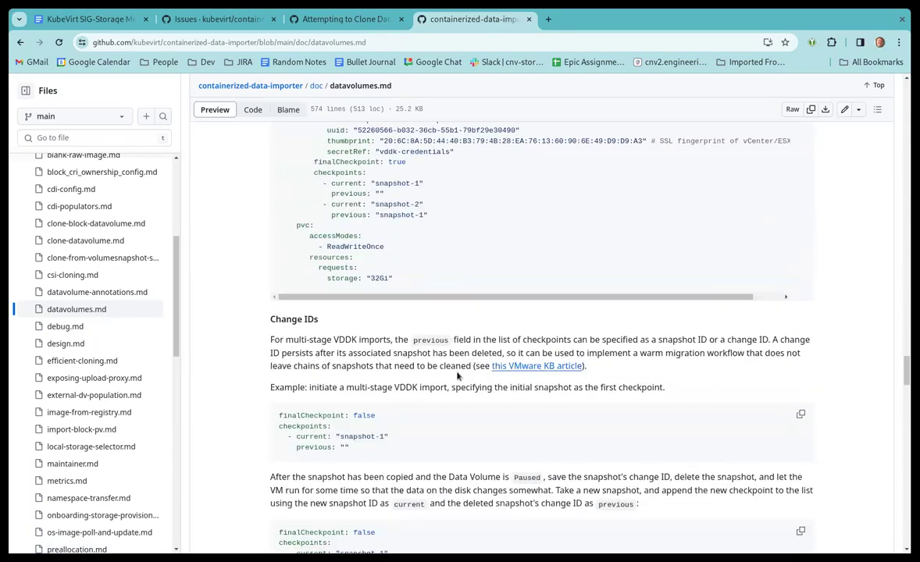
scroll(472, 390, "down", 6)
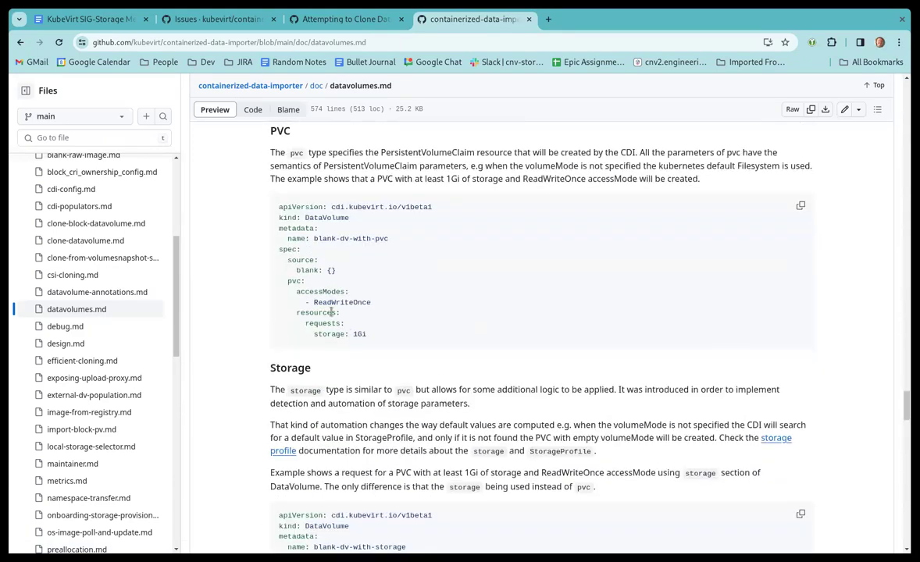
scroll(306, 291, "down", 6)
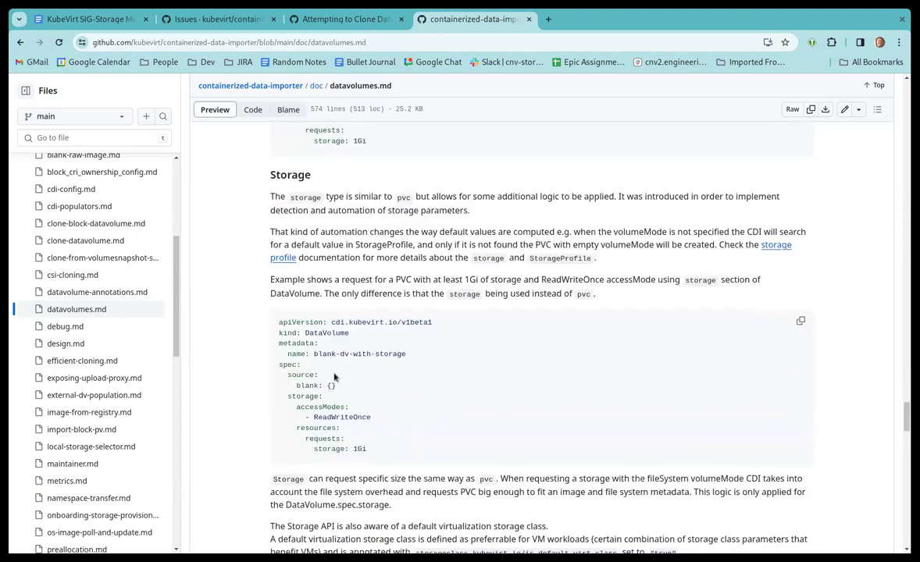
scroll(329, 385, "down", 5)
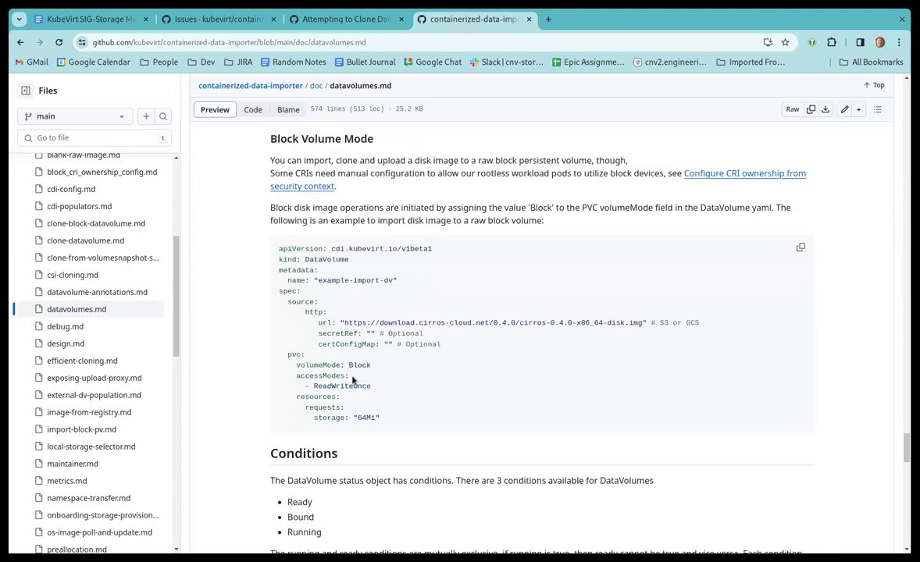
scroll(314, 352, "down", 8)
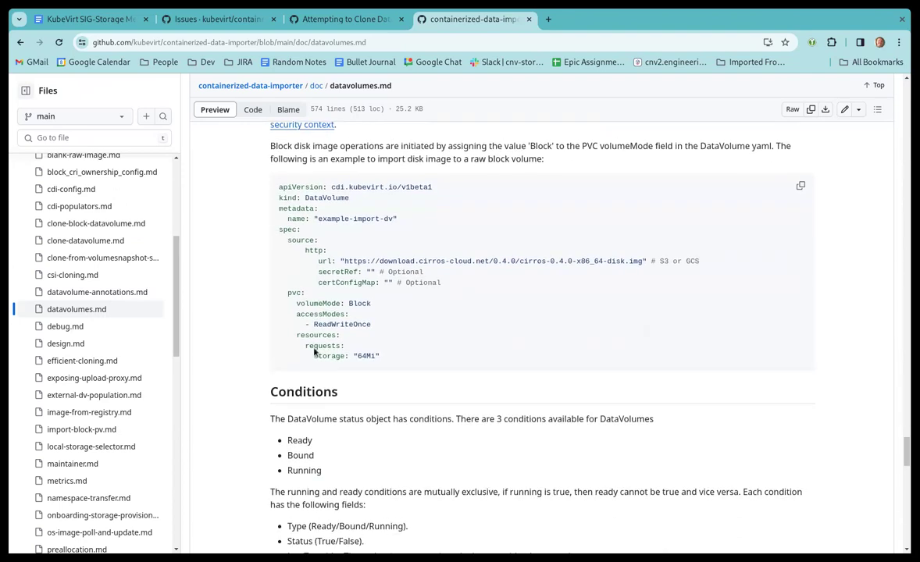
scroll(332, 355, "down", 7)
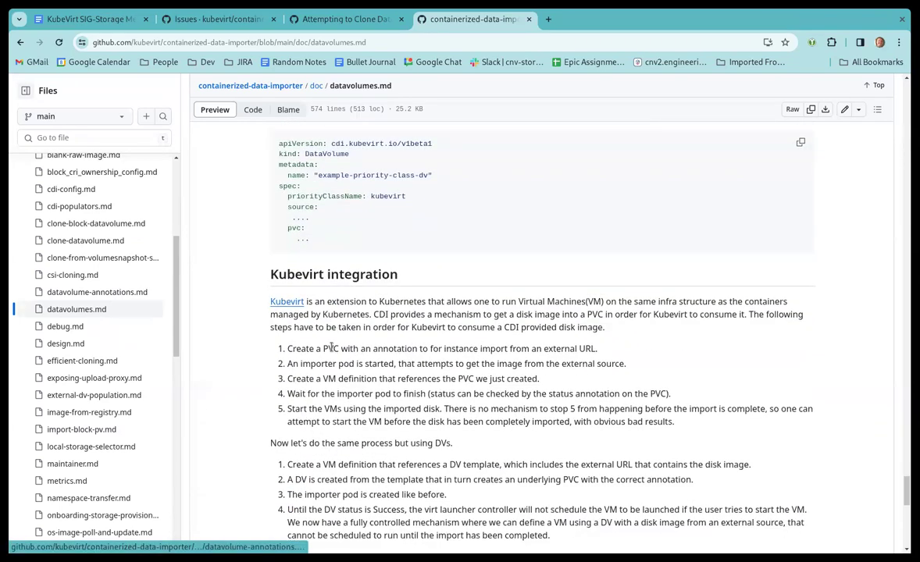
scroll(327, 362, "down", 6)
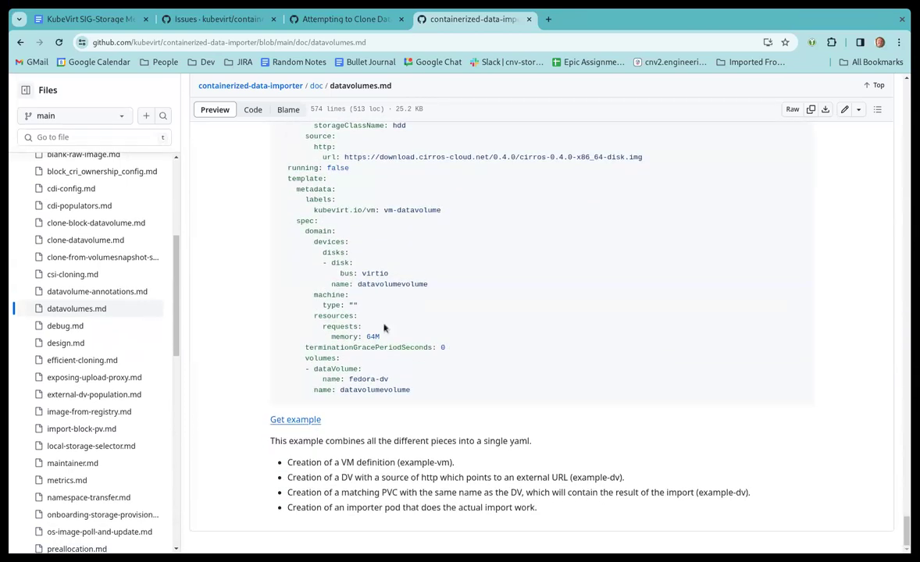
Copy issue number #3122 from its GitHub title and enter it in the empty triage sub-bullet of the 11-03-2024 meeting notes.
left_click(98, 15)
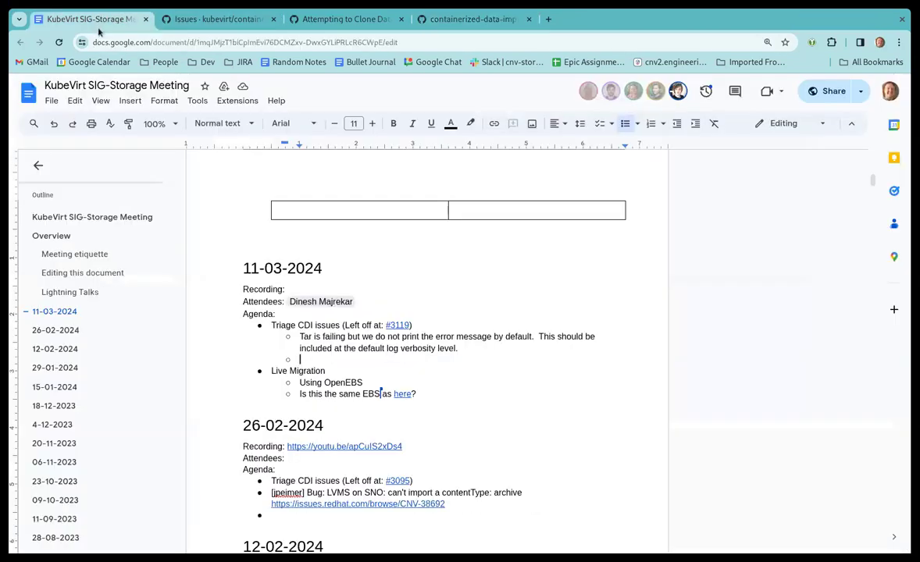
left_click(317, 21)
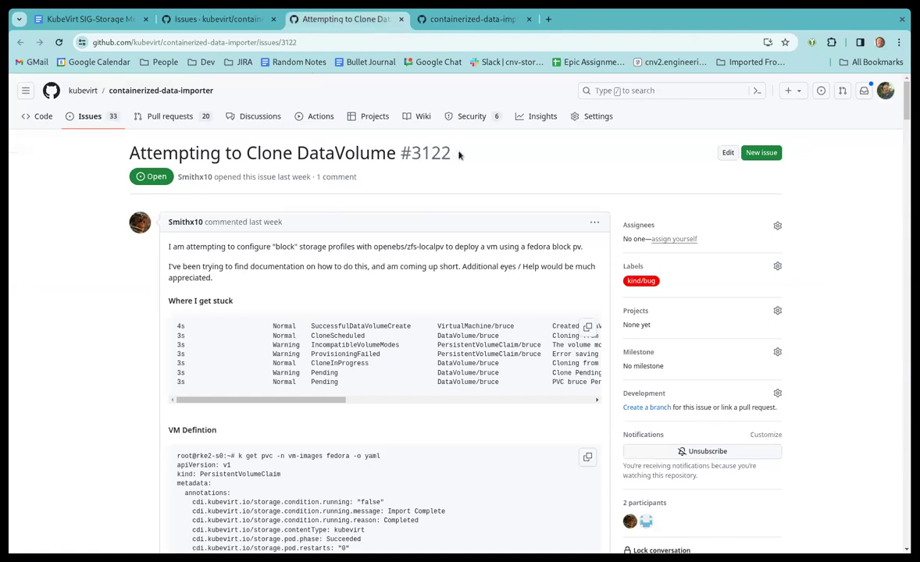
left_click_drag(453, 156, 401, 157)
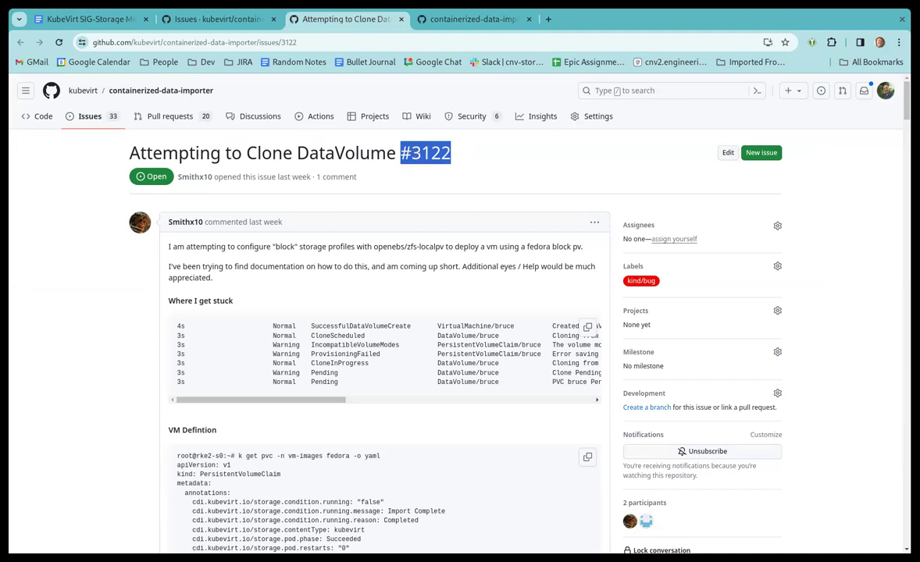
left_click(86, 18)
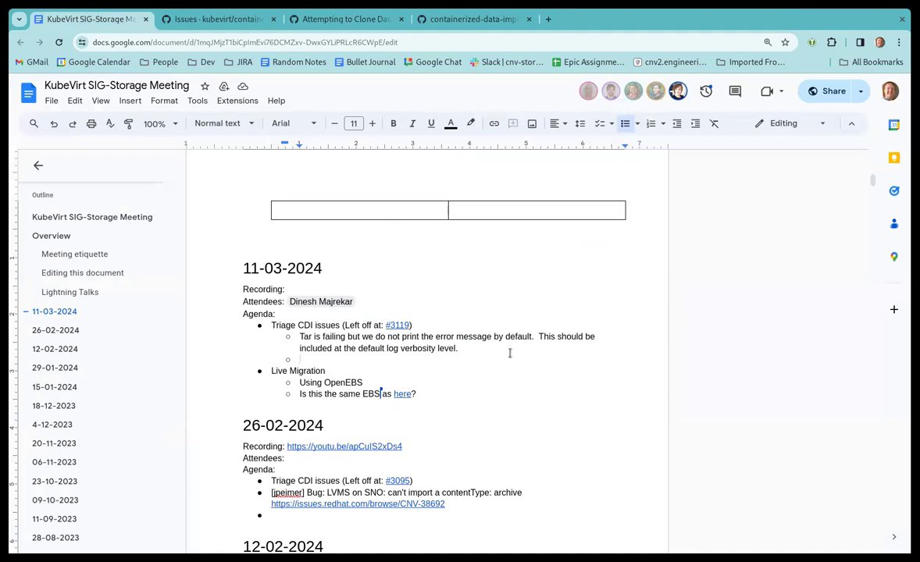
type("#3122")
Continue the #3122 note with "Reporter used the 'pvc' API but should have used 'storage' API.".
type("Rep")
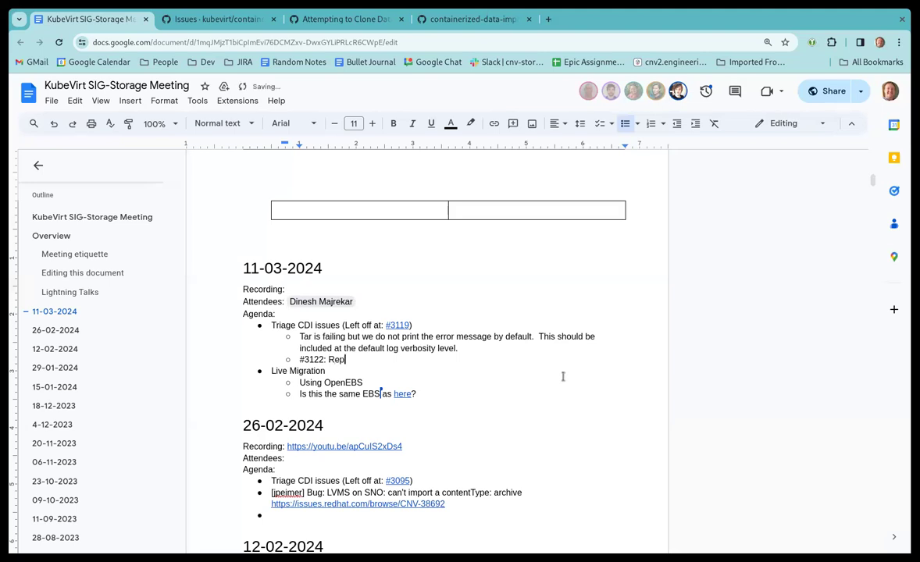
type("oeter used the 'pvc' ap")
key("BackSpace")
key("BackSpace")
type("API but should be")
key("BackSpace")
key("BackSpace")
type("have used s")
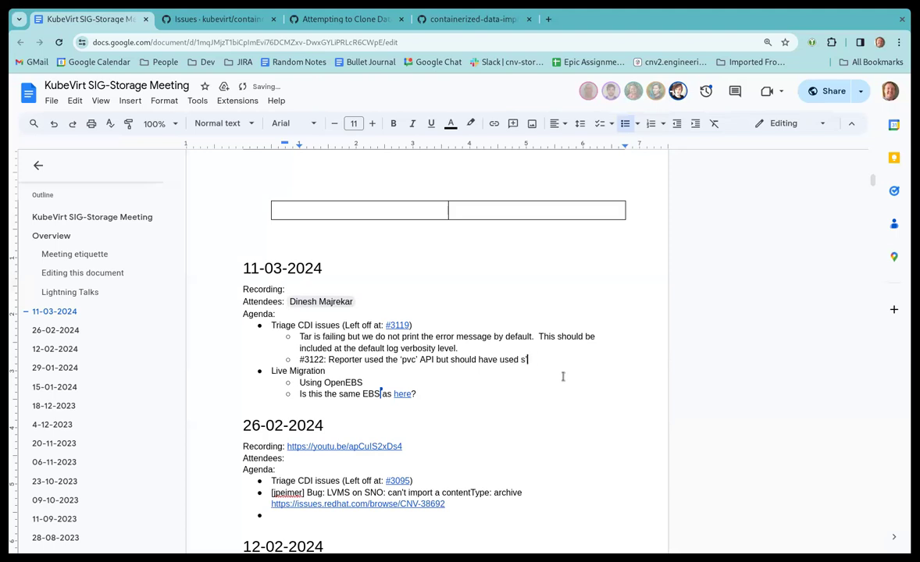
type("torage' API.")
Add "Our docs overwhelmingly show 'pvc' examples and this should be changed." to the #3122 note and start a new sub-bullet.
type("  O")
type("ur dic")
type("cs o")
type("ver")
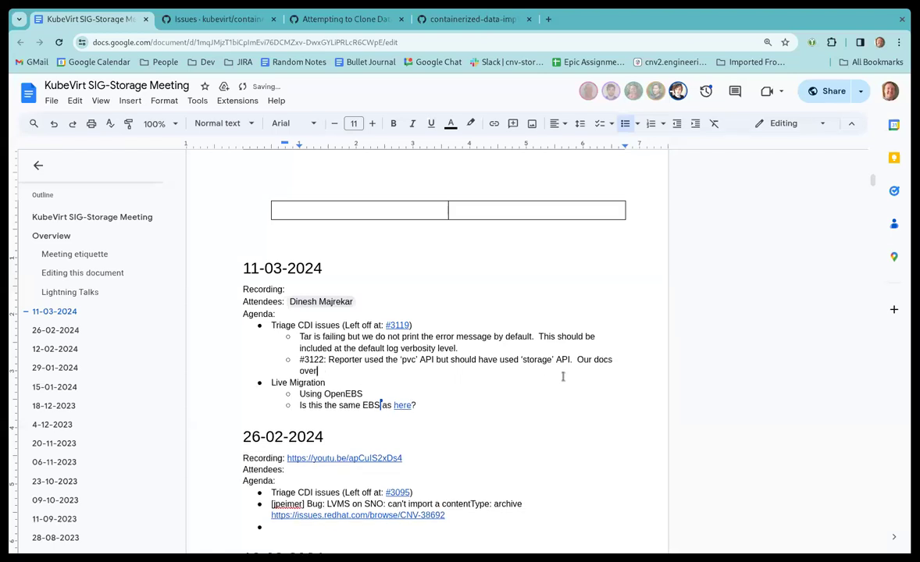
type("whelmingly")
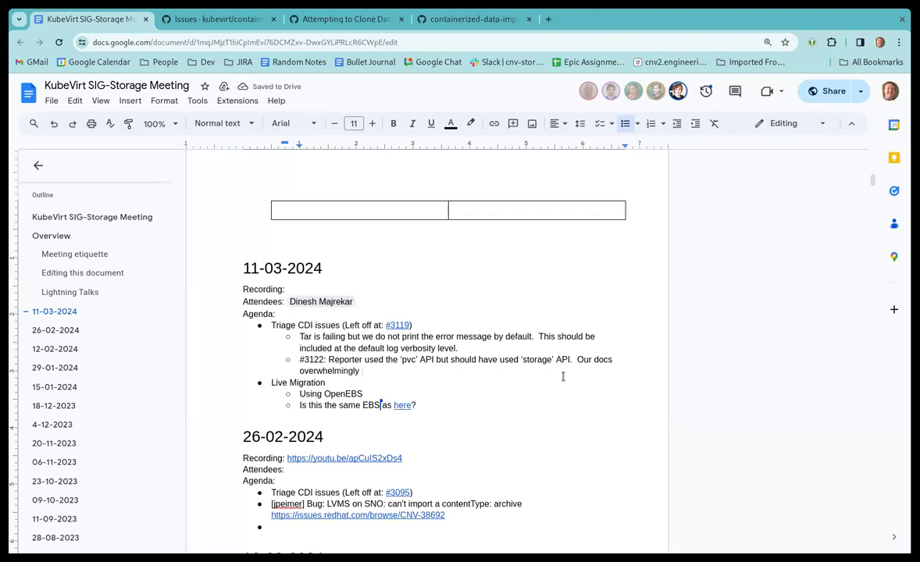
type("show ")
type("'pvc' a")
type("xampl")
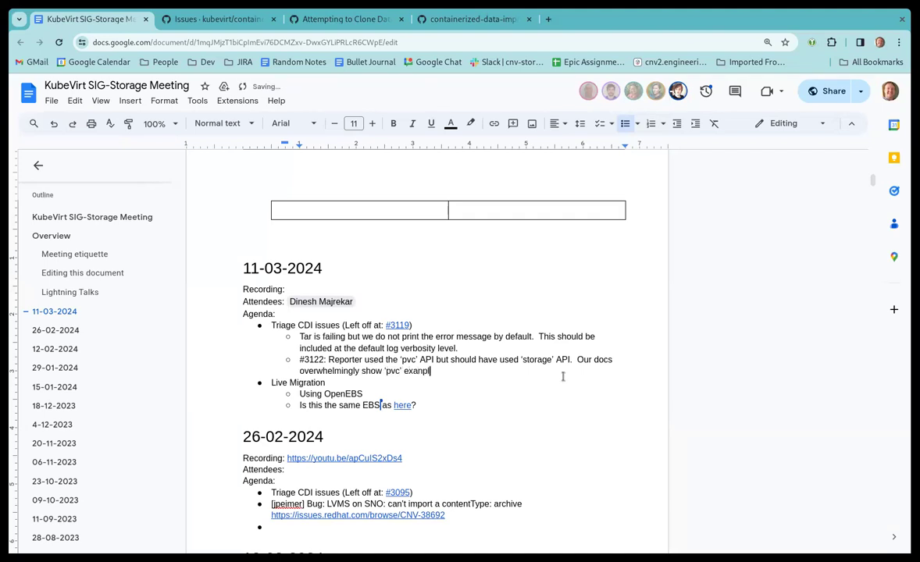
type("es and this should be changed")
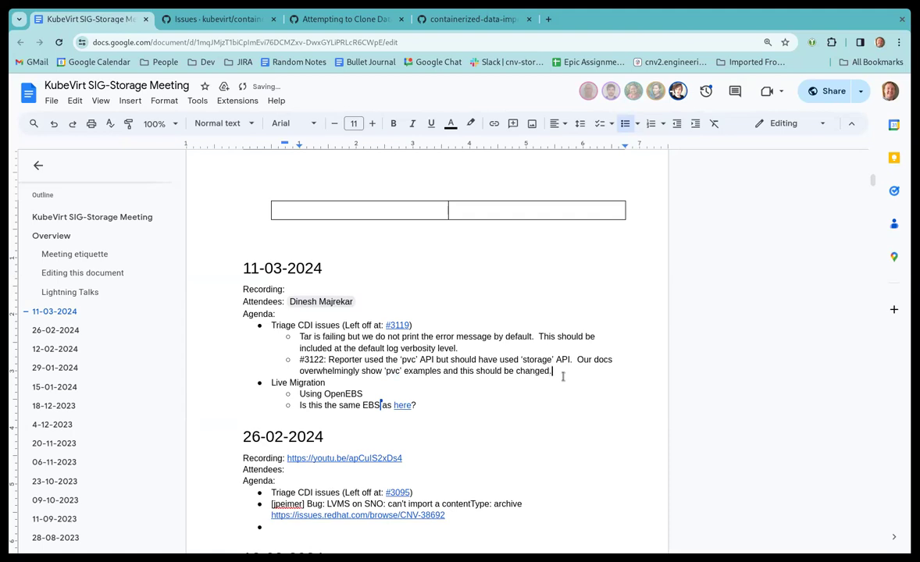
type(".")
key("Return")
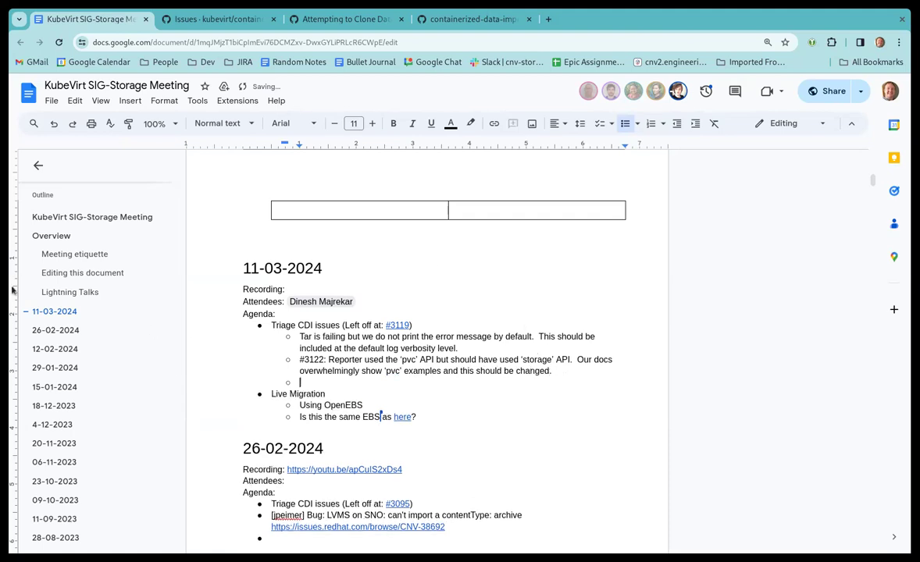
Close the datavolumes.md and #3122 pages and display issue #3125 about the CDI-deployment's missing label value in a new tab.
left_click(439, 23)
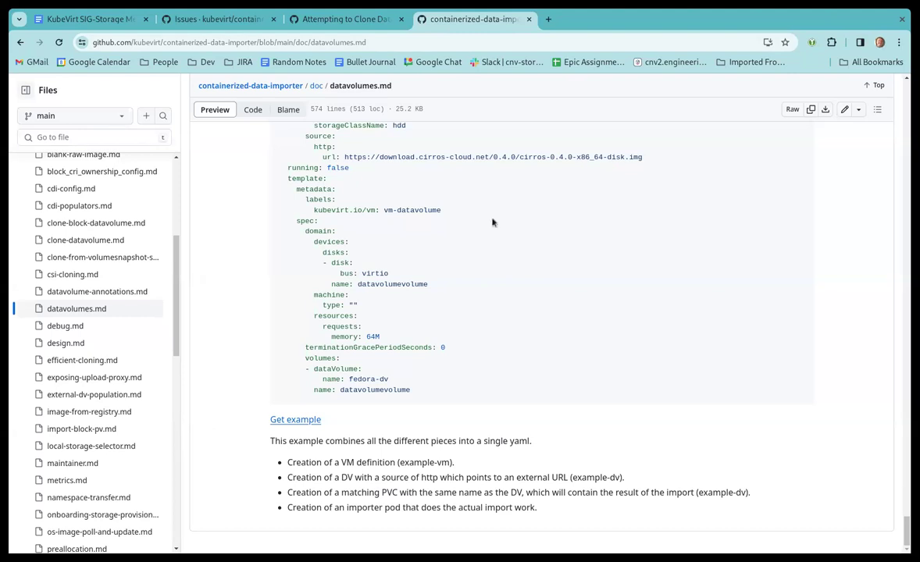
key("ctrl+w")
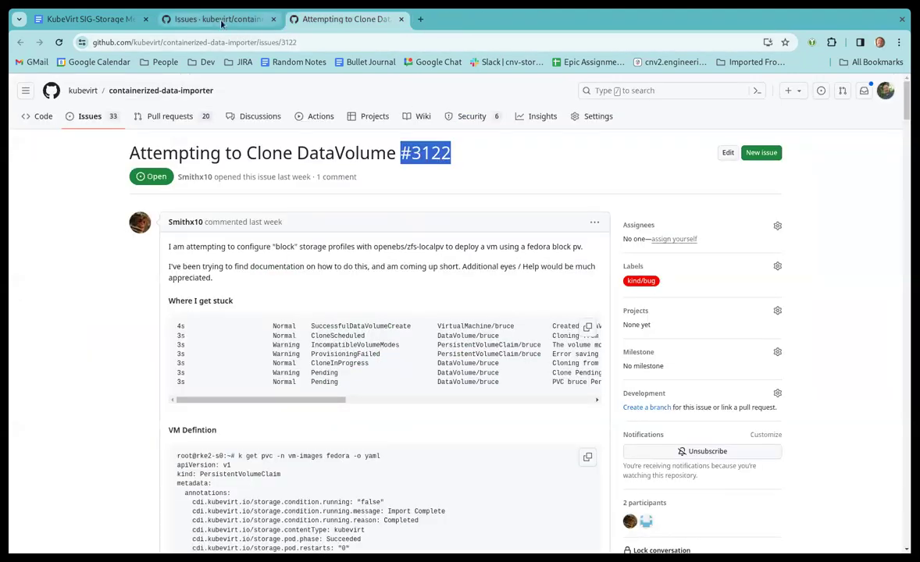
left_click(400, 23)
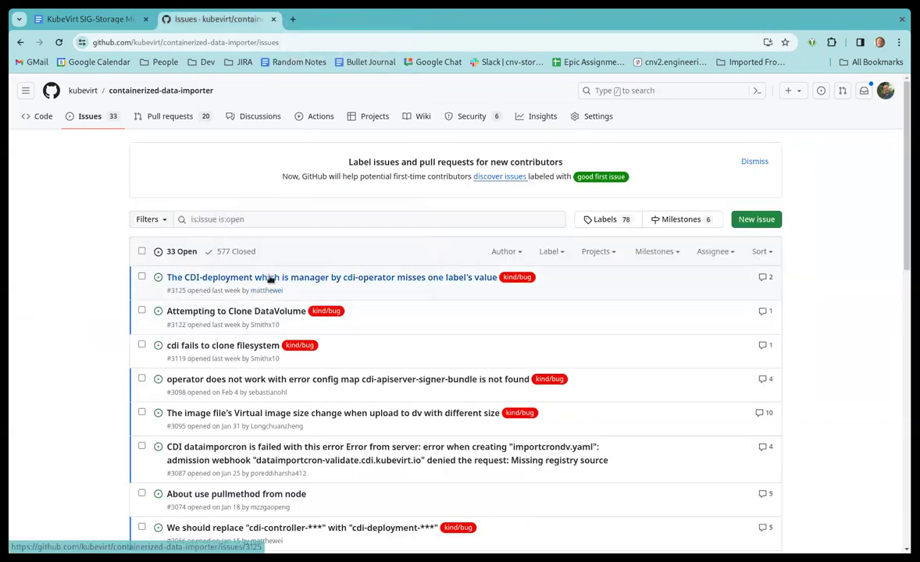
middle_click(344, 282)
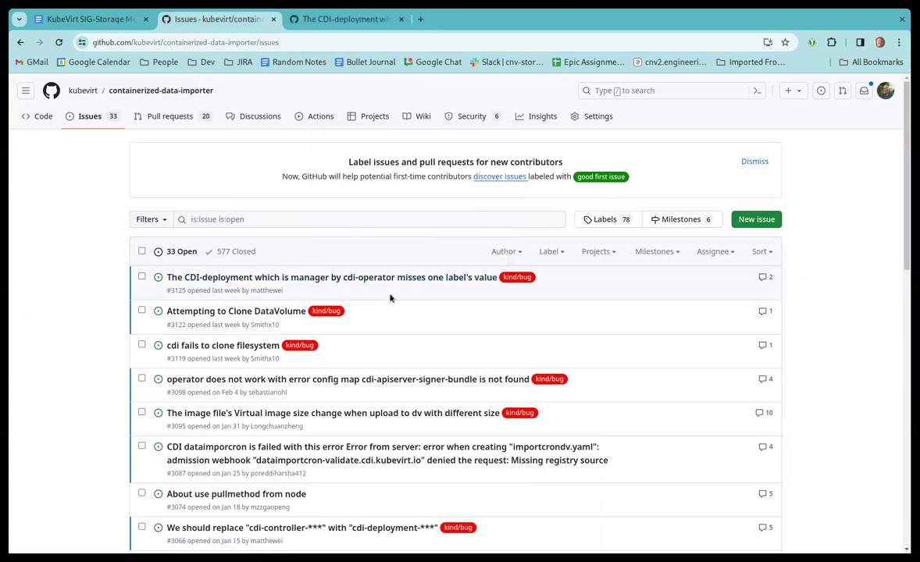
left_click(320, 24)
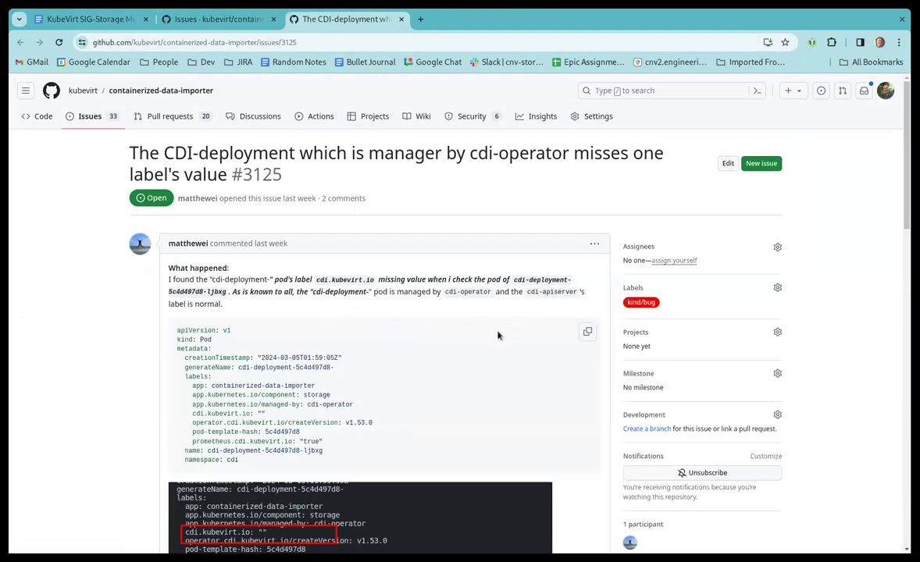
Review issue #3125's label listings, expected labels and comments, and copy the author's username from the comment asking for assignment.
scroll(296, 405, "down", 2)
scroll(297, 405, "down", 2)
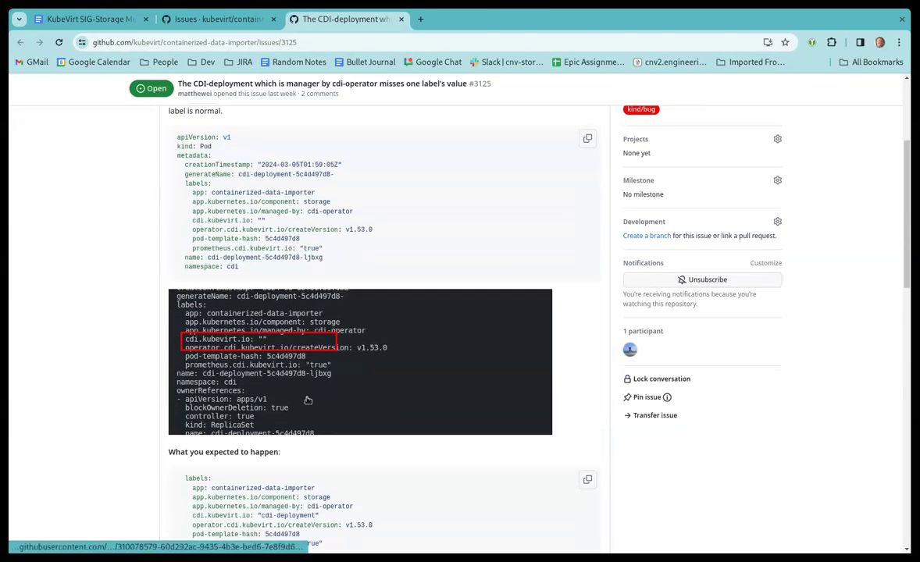
scroll(307, 403, "down", 10)
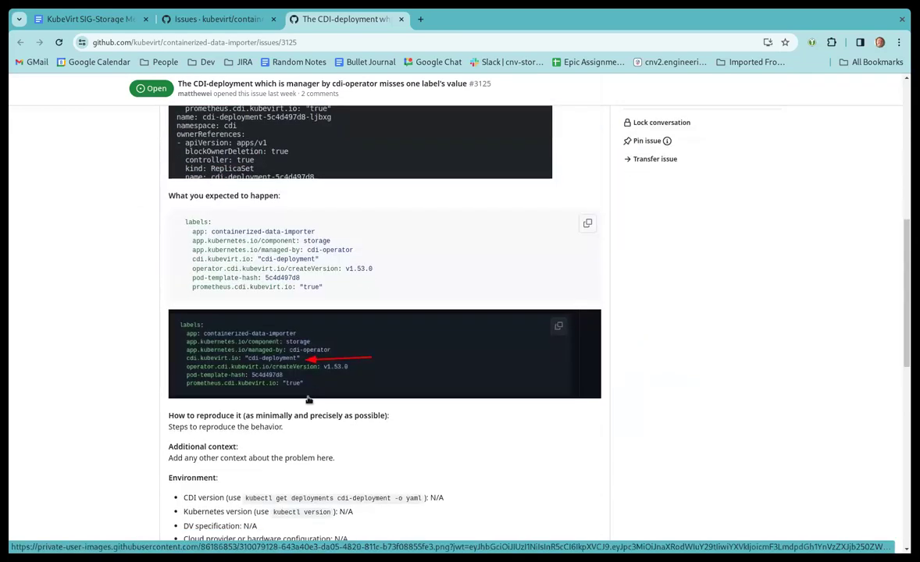
scroll(319, 386, "down", 4)
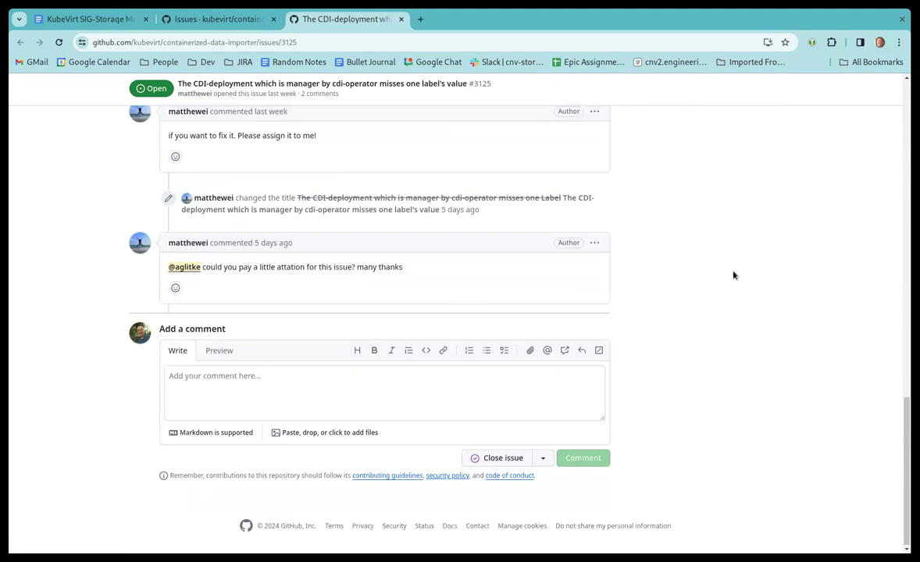
scroll(733, 277, "up", 2)
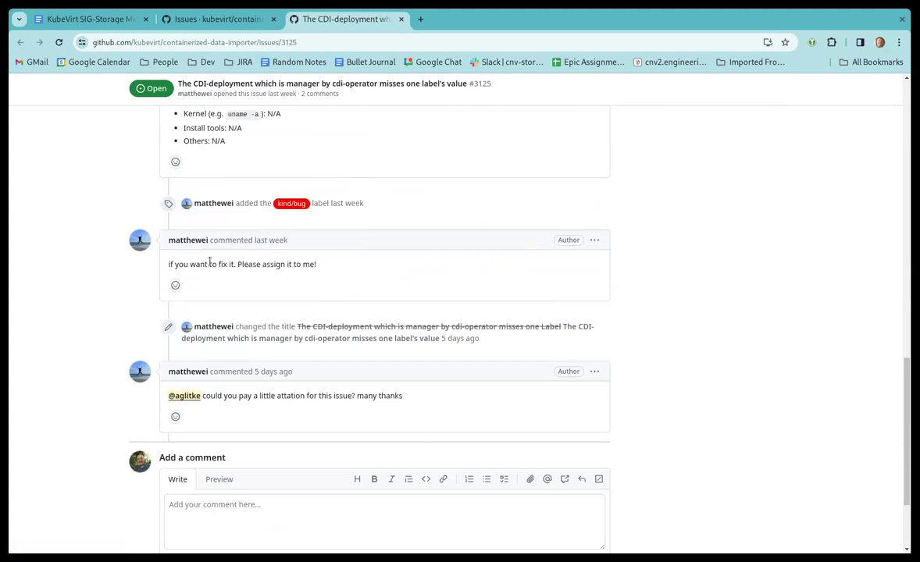
left_click_drag(210, 242, 171, 236)
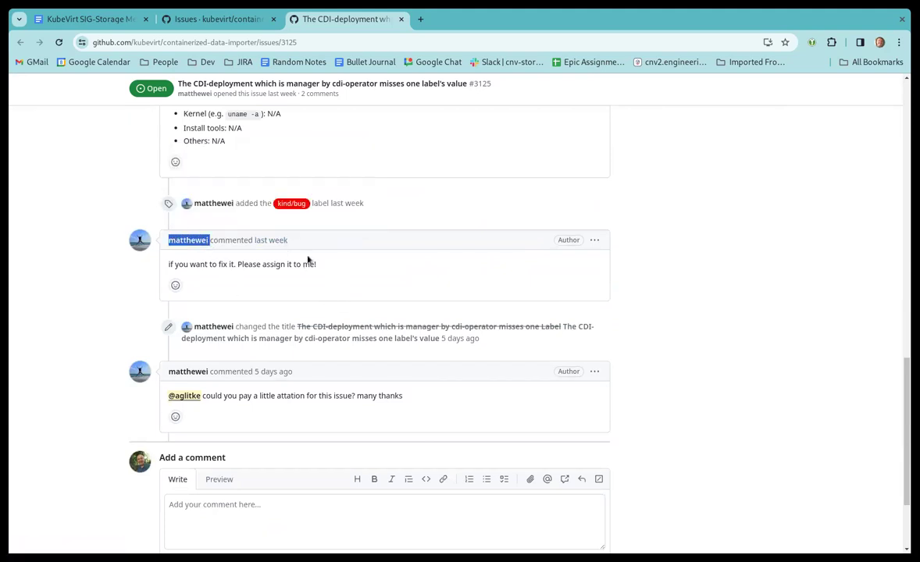
scroll(417, 473, "down", 2)
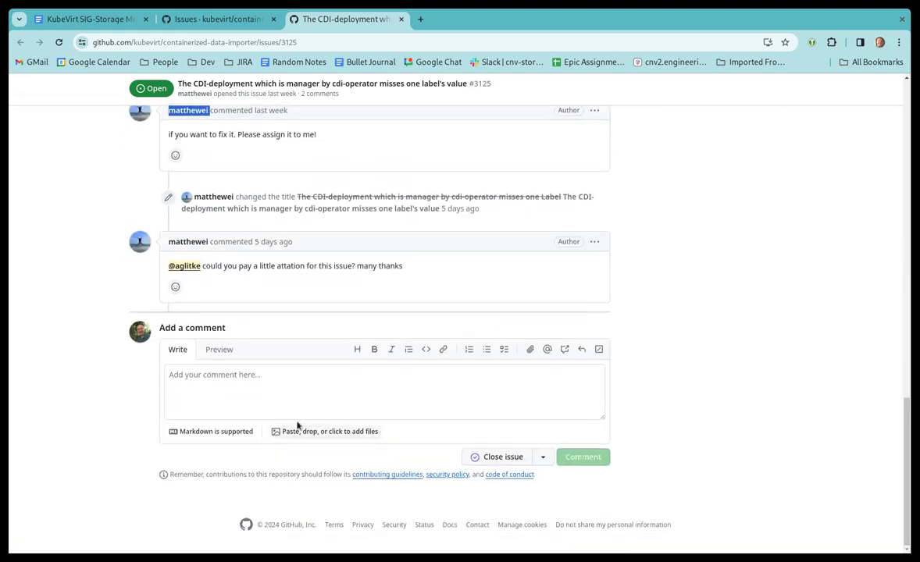
scroll(402, 384, "up", 4)
scroll(410, 363, "up", 3)
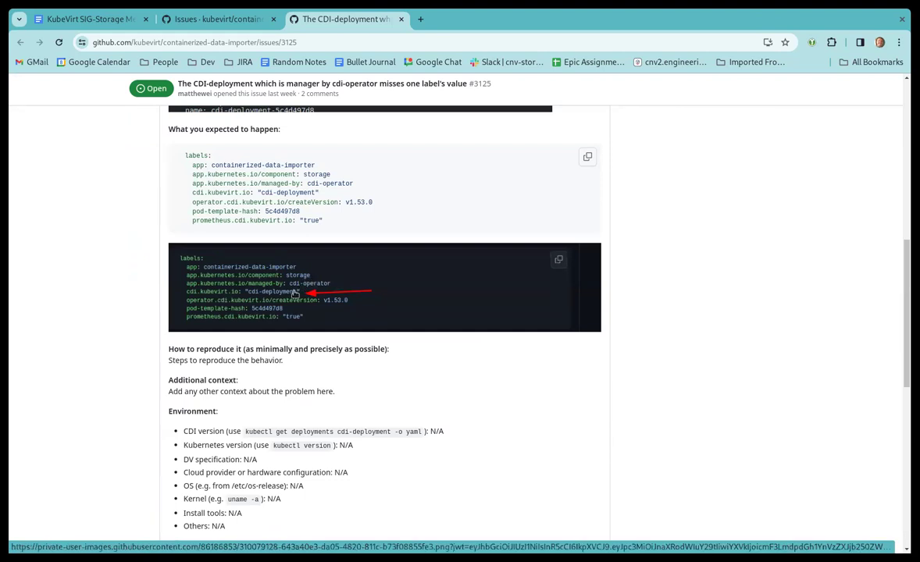
scroll(295, 294, "up", 1)
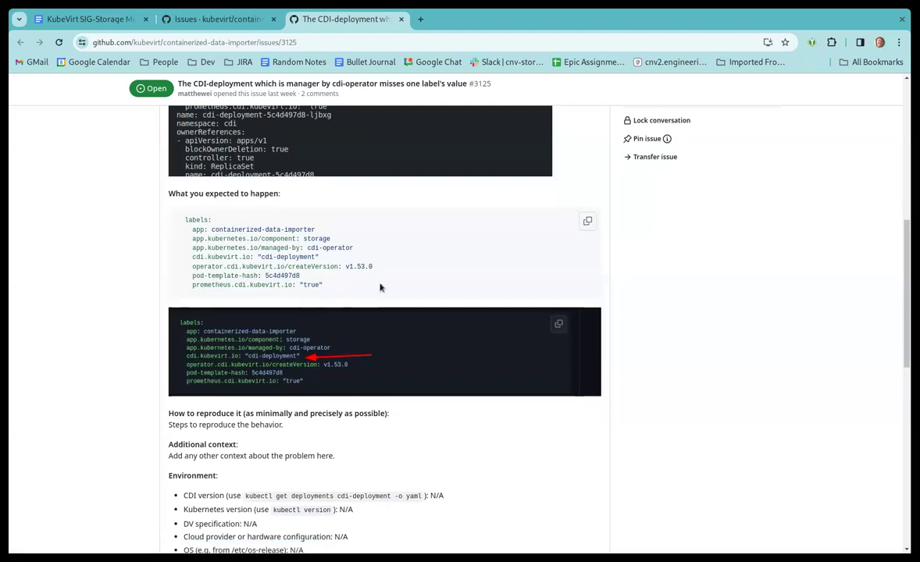
scroll(367, 291, "up", 2)
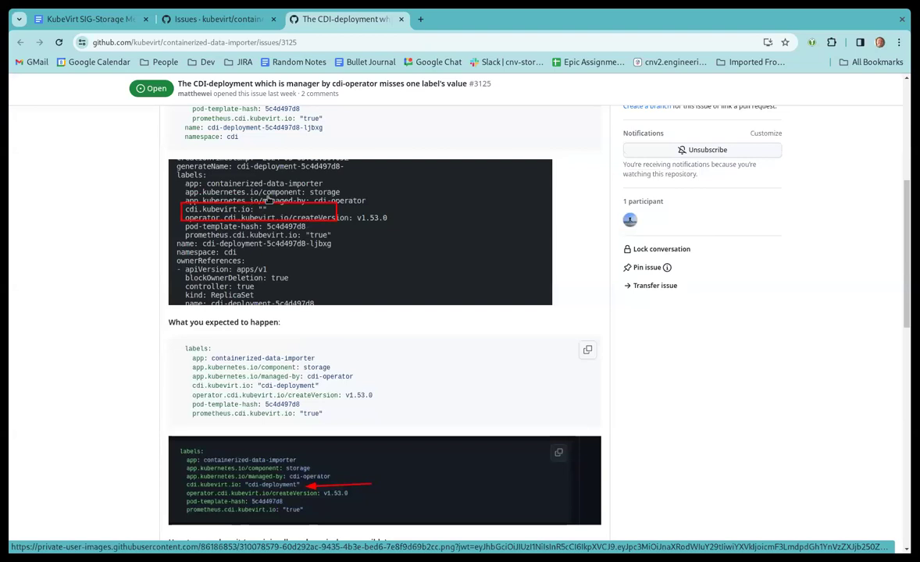
Draft a comment on issue #3125 with the /assign command and the author's username, stripped of its pasted link markup.
scroll(248, 183, "down", 10)
left_click(298, 377)
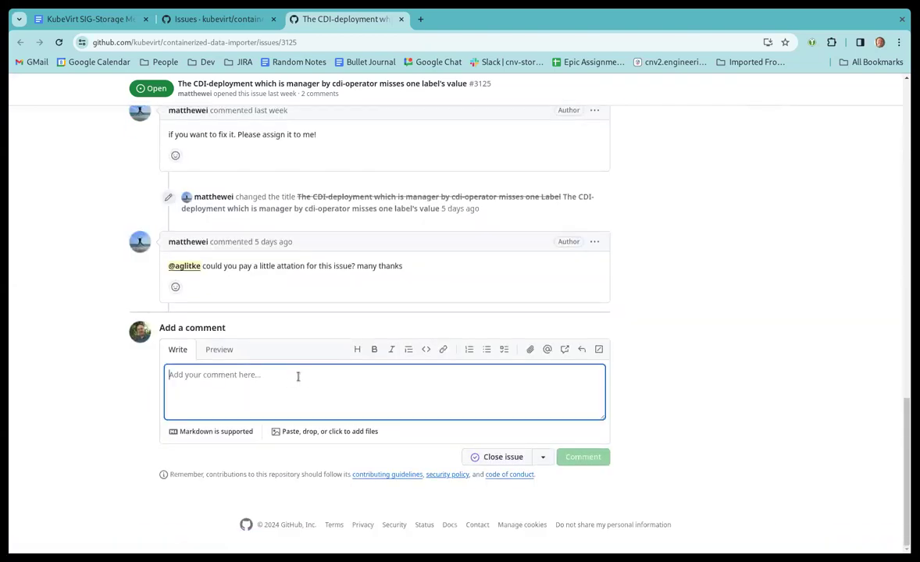
type("/a")
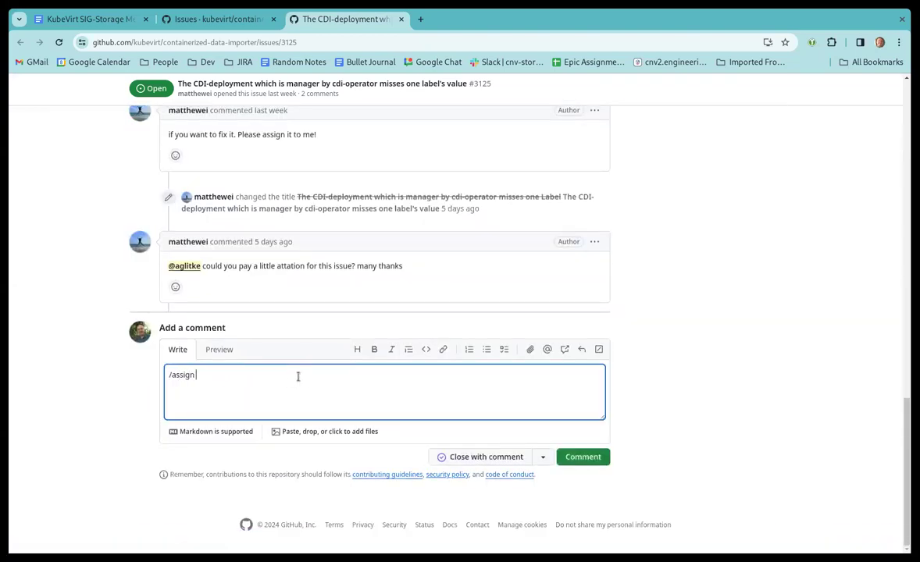
type("ssign")
type("[matthewei](https://github.com/matthewei)")
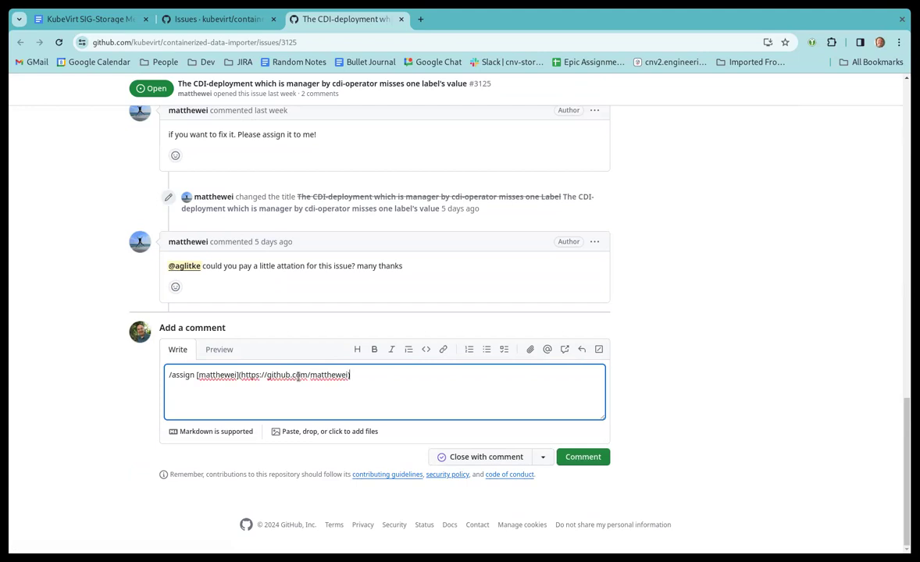
key("BackSpace")
key("BackSpace")
key("BackSpace")
key("BackSpace")
key("BackSpace")
key("BackSpace")
key("BackSpace")
key("BackSpace")
key("BackSpace")
key("BackSpace")
key("BackSpace")
key("BackSpace")
key("BackSpace")
key("BackSpace")
key("BackSpace")
key("BackSpace")
key("BackSpace")
key("BackSpace")
key("BackSpace")
key("BackSpace")
key("BackSpace")
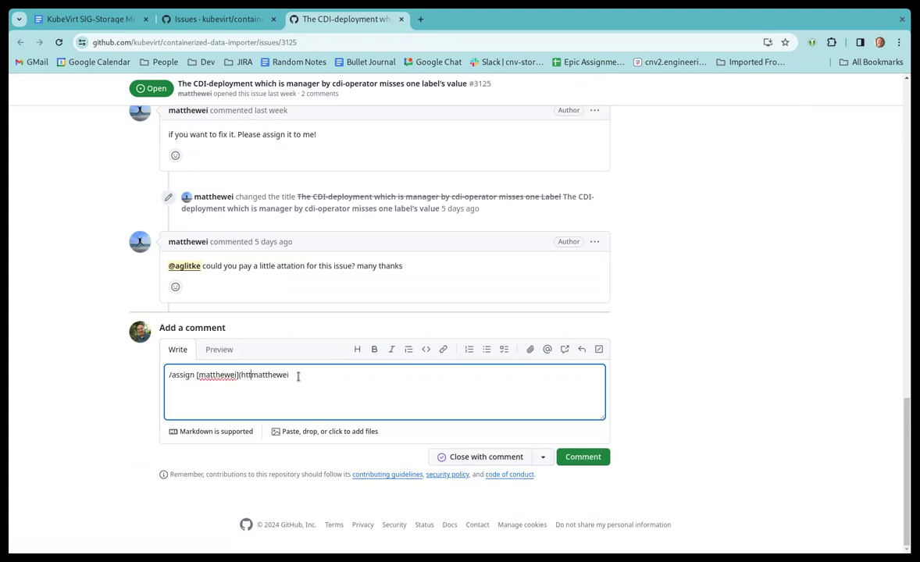
key("BackSpace")
key("BackSpace")
key("BackSpace")
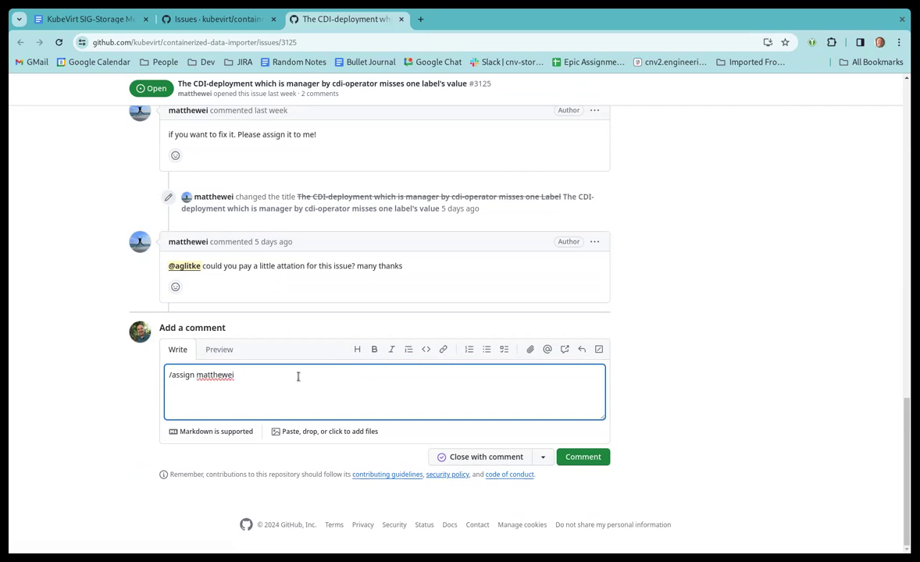
type("@")
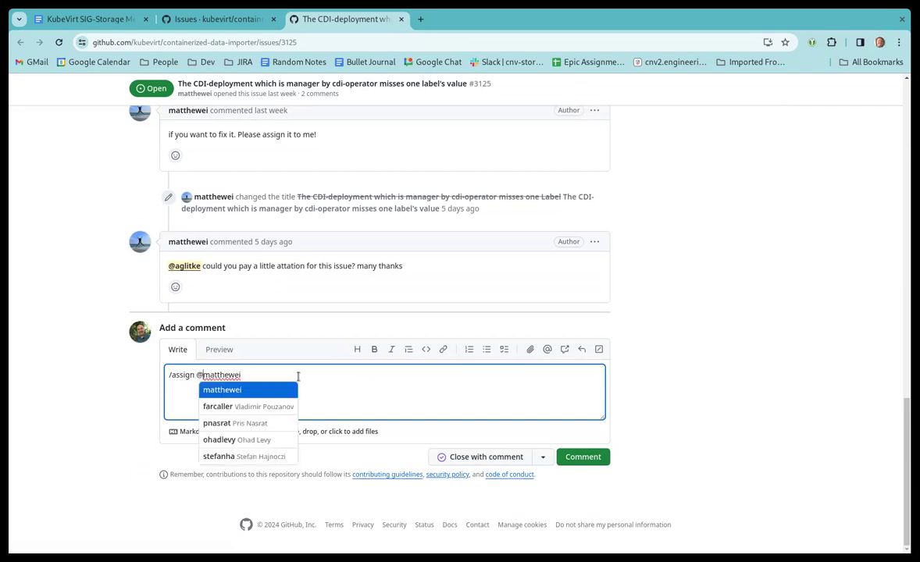
key("Return")
key("Delete")
key("Delete")
key("Delete")
key("Delete")
key("Delete")
key("Delete")
key("Delete")
key("Delete")
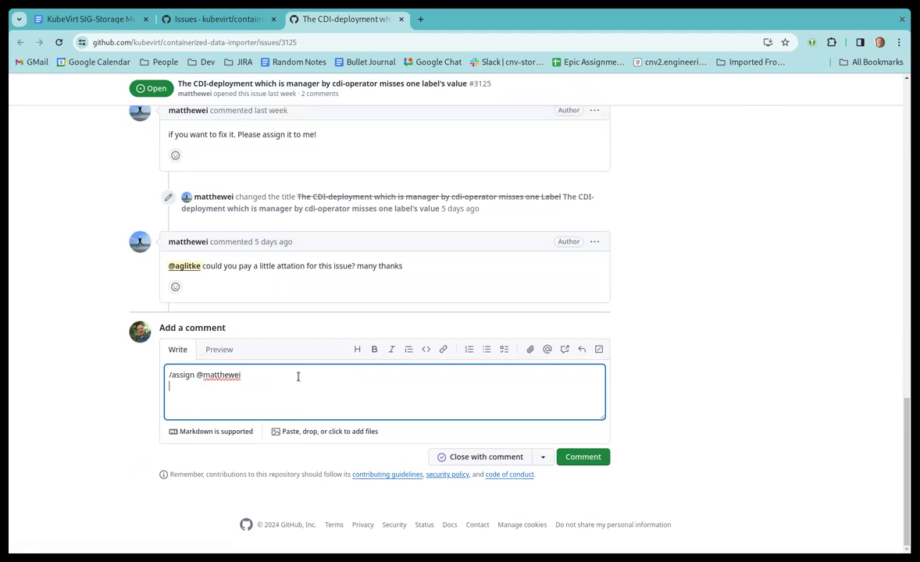
left_click(578, 458)
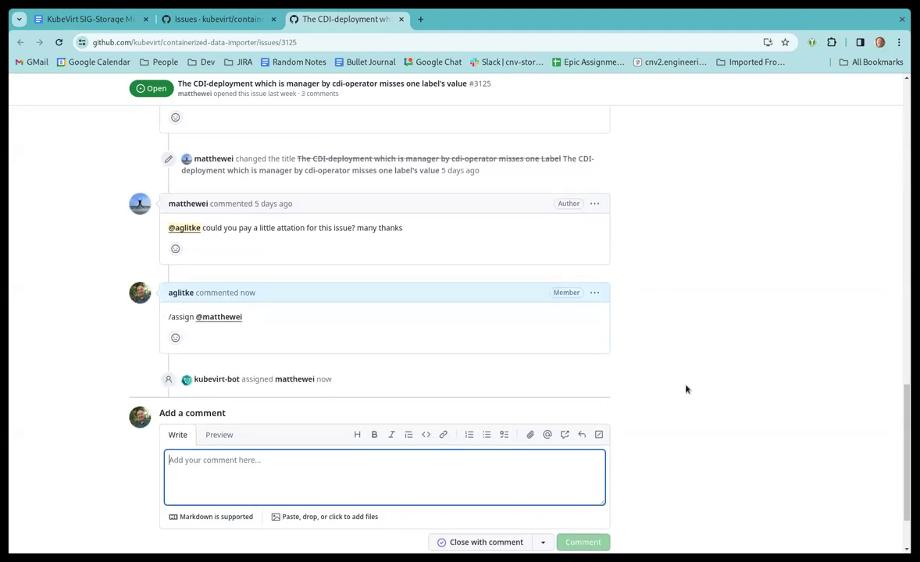
Close issue #3125 and return to the KubeVirt SIG-Storage meeting notes.
left_click(401, 19)
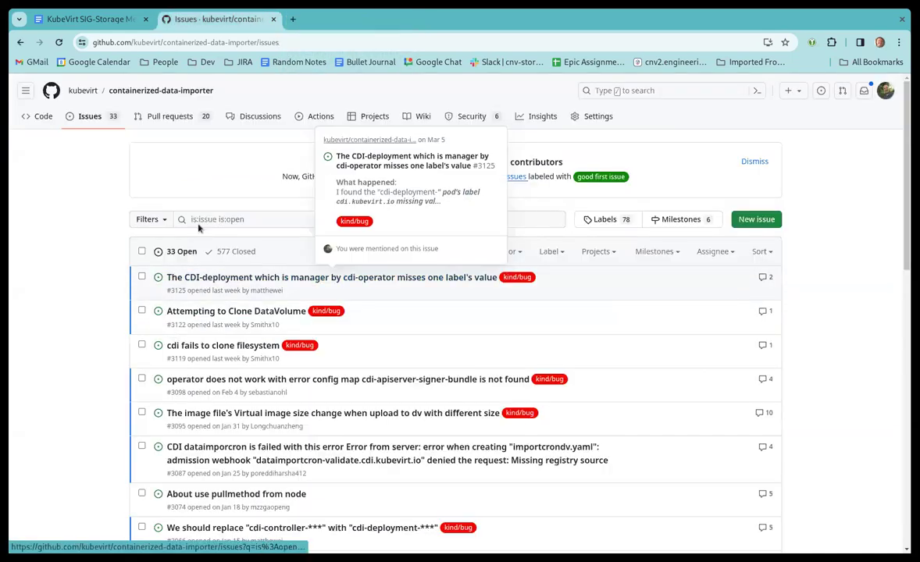
left_click(114, 19)
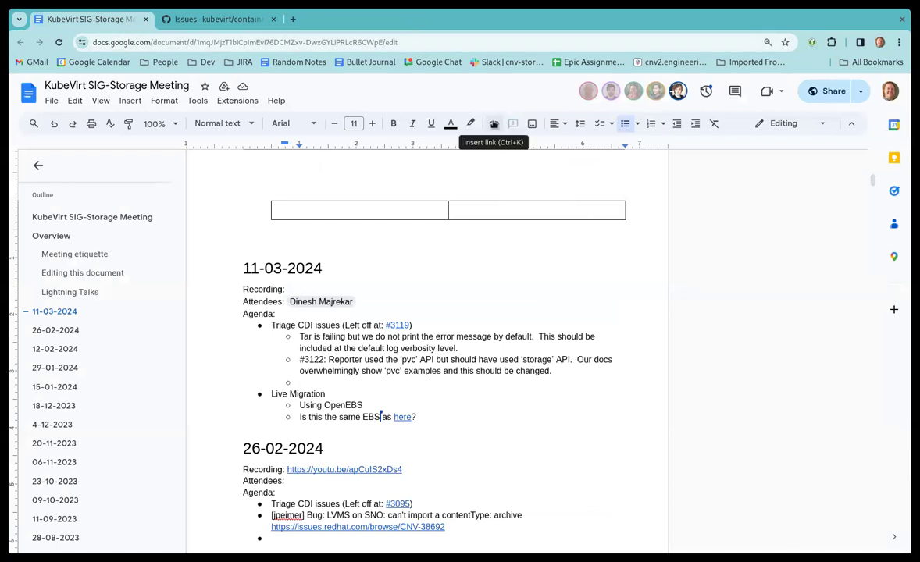
Browse the first page of open CDI issues and open issue #2919, about allowing CDI workloads to run as root, in its own tab.
left_click(198, 21)
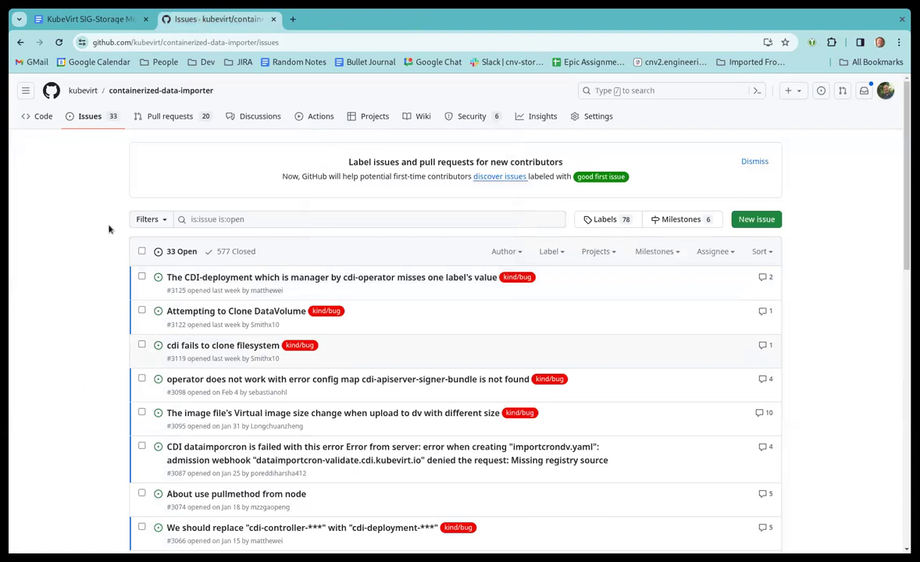
scroll(11, 343, "down", 4)
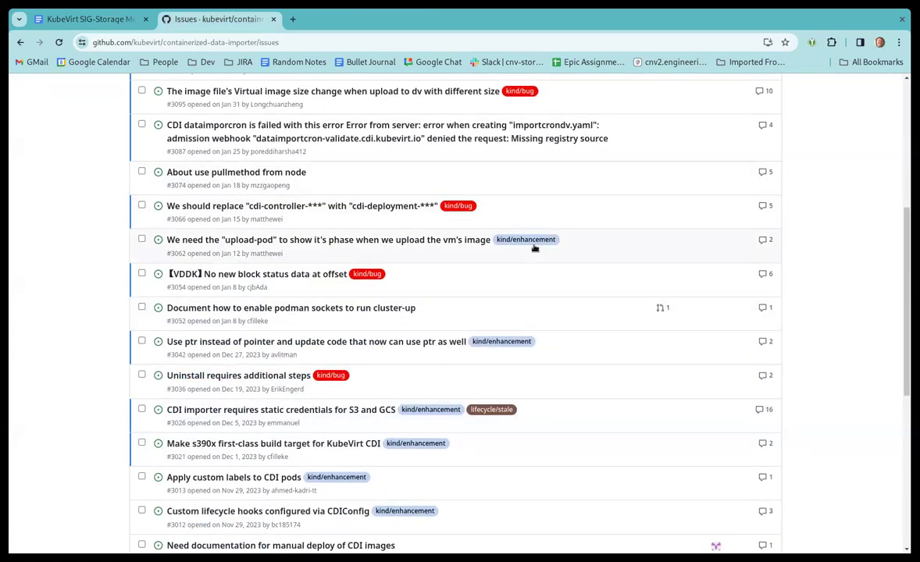
scroll(535, 243, "down", 5)
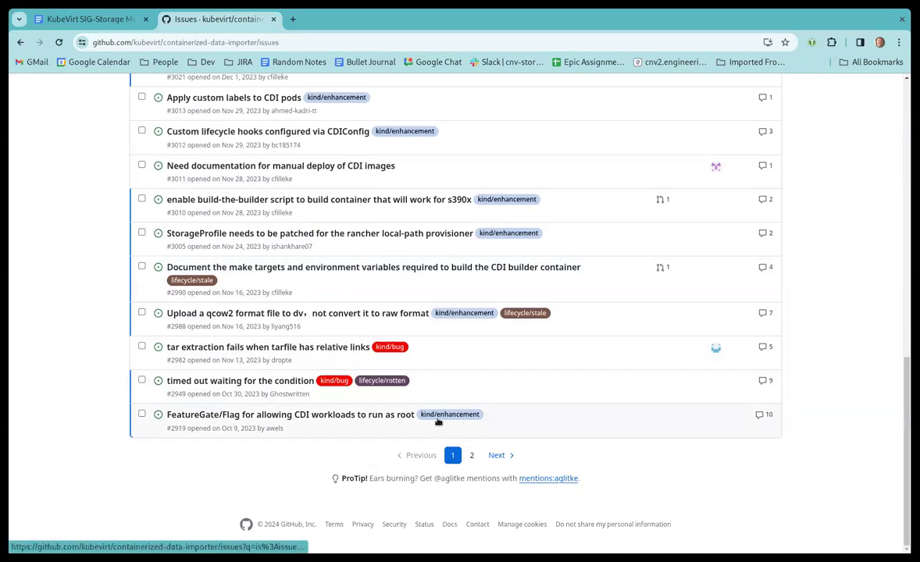
mouse_move(362, 420)
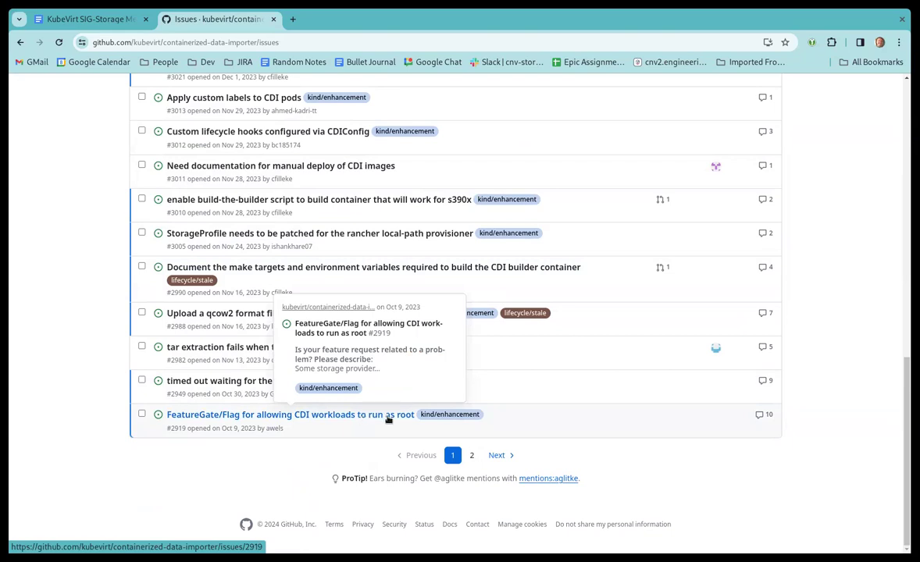
middle_click(388, 419)
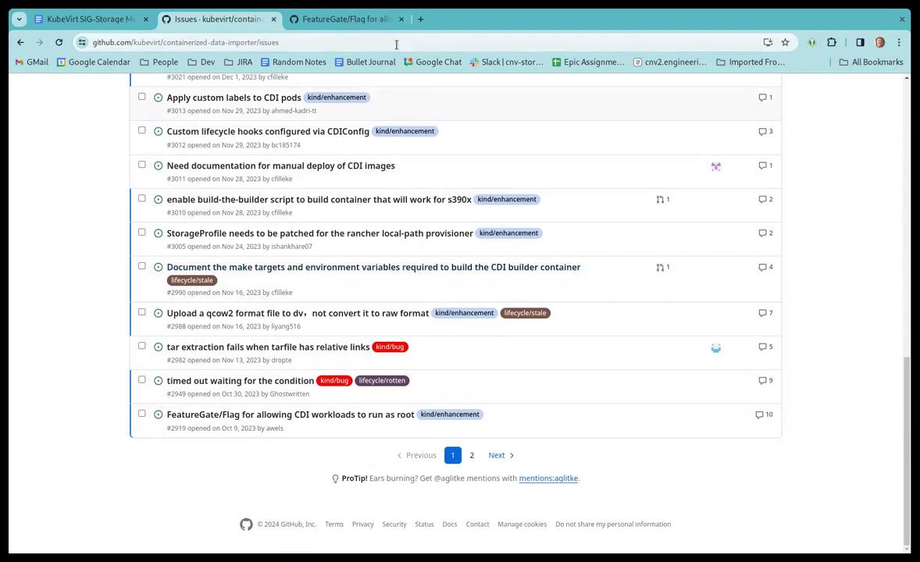
left_click(349, 21)
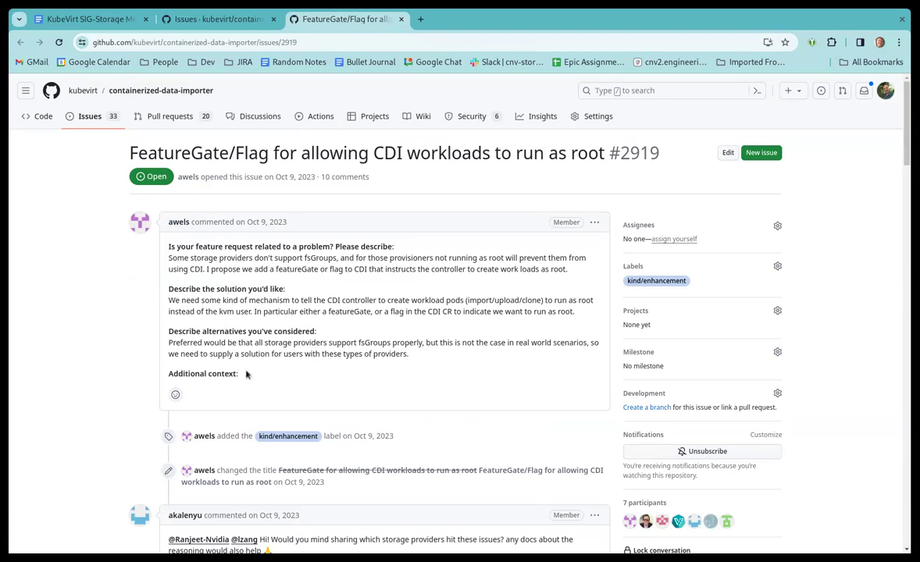
Read issue #2919 from its feature request through the member discussion and bot lifecycle comments to the end of the thread.
scroll(246, 375, "down", 3)
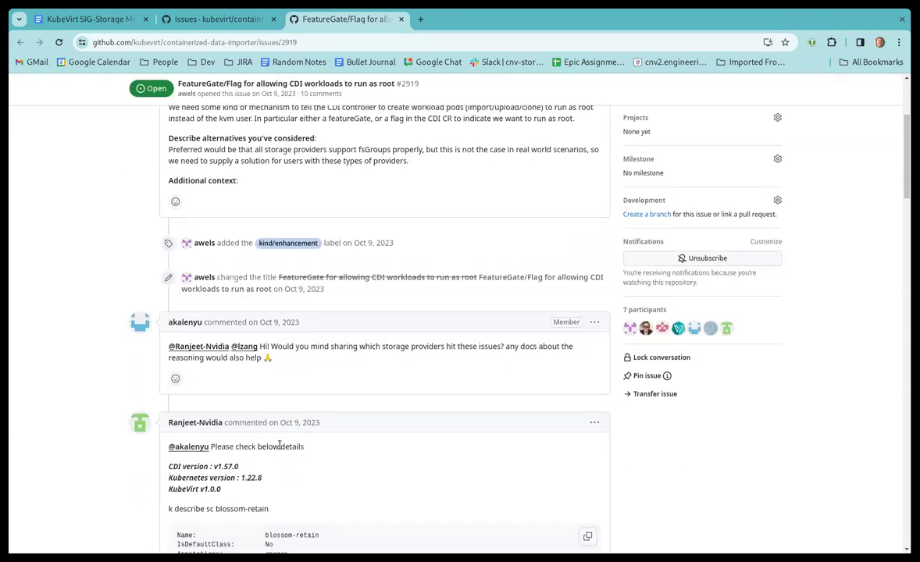
scroll(356, 477, "down", 12)
scroll(371, 488, "down", 15)
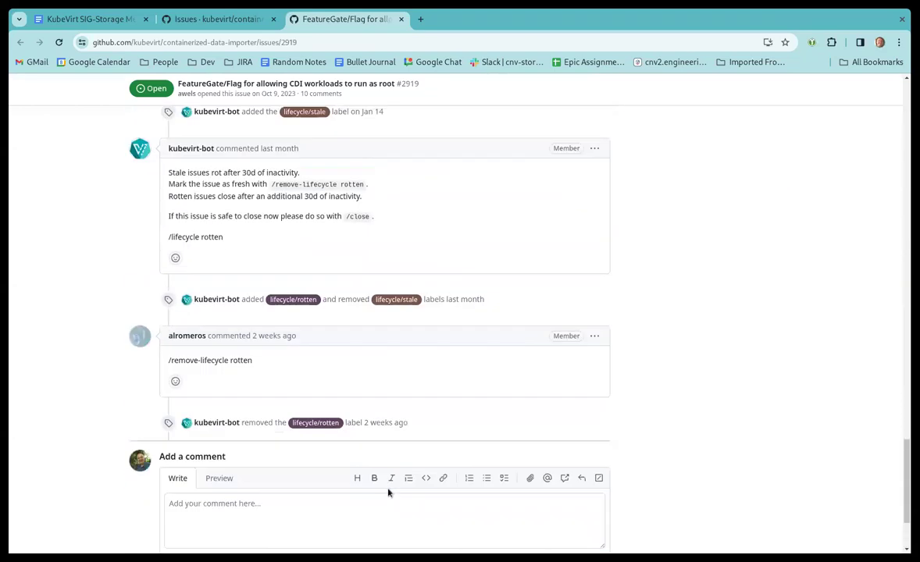
scroll(374, 403, "up", 2)
scroll(374, 356, "up", 4)
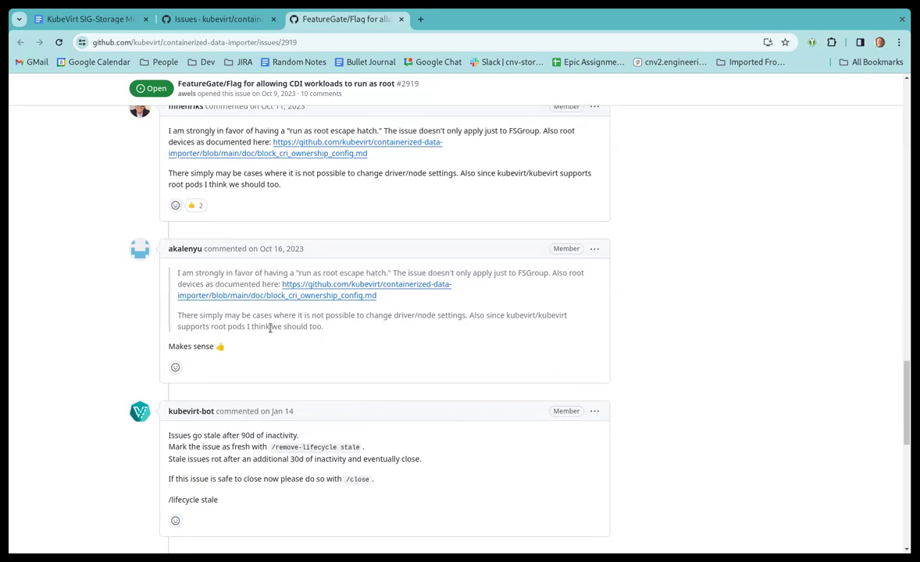
scroll(270, 329, "up", 1)
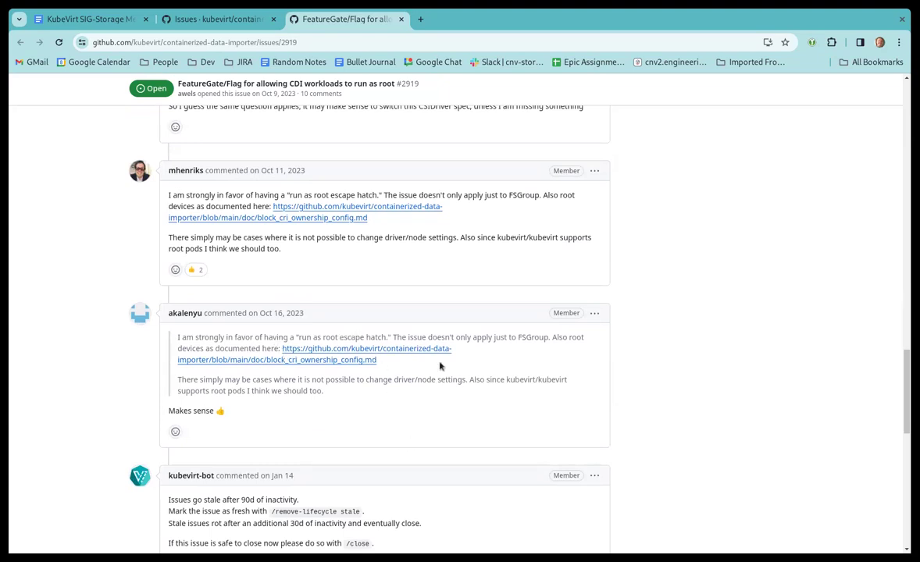
scroll(460, 422, "up", 2)
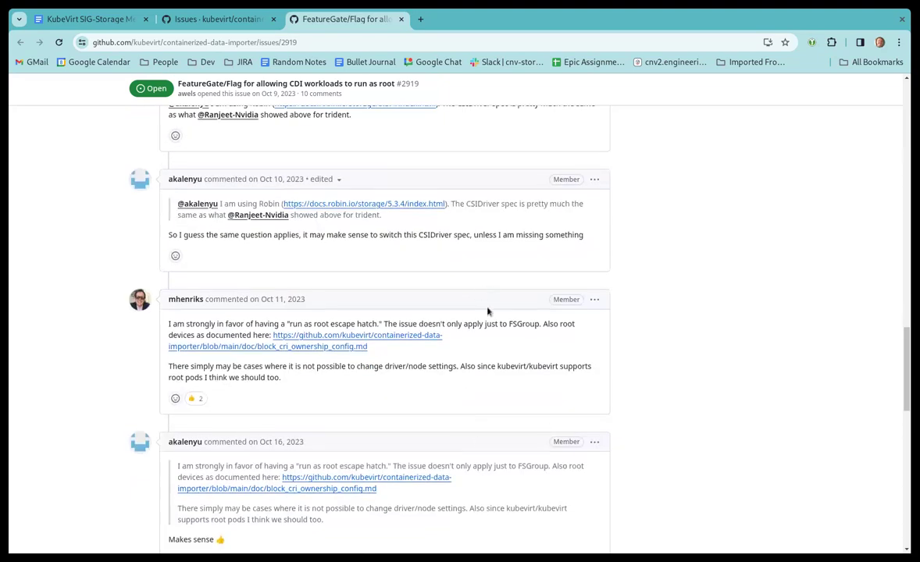
scroll(473, 335, "down", 3)
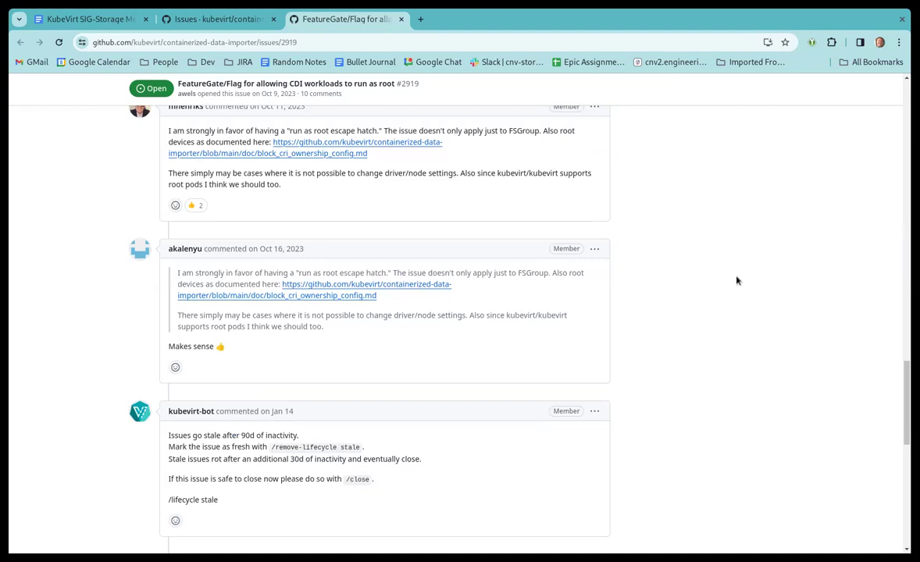
scroll(515, 306, "down", 5)
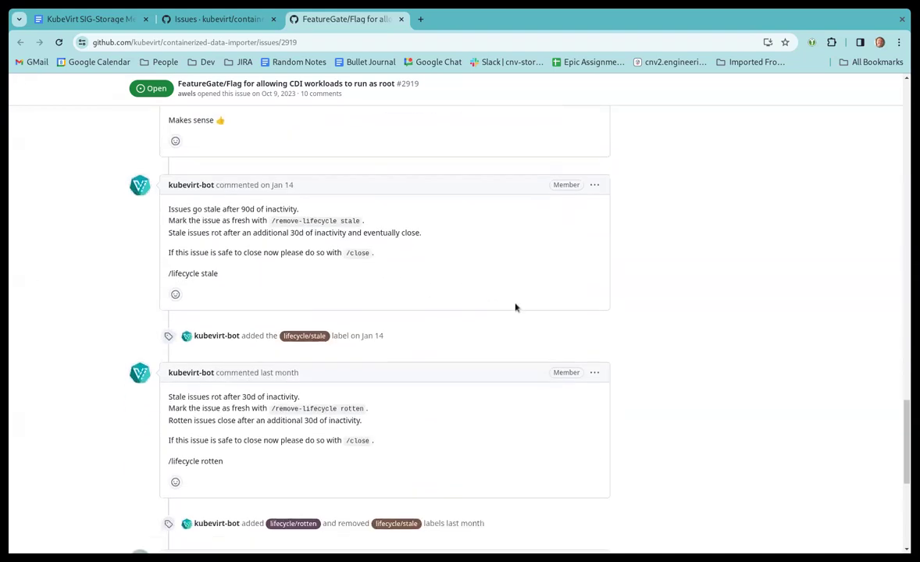
scroll(510, 404, "down", 4)
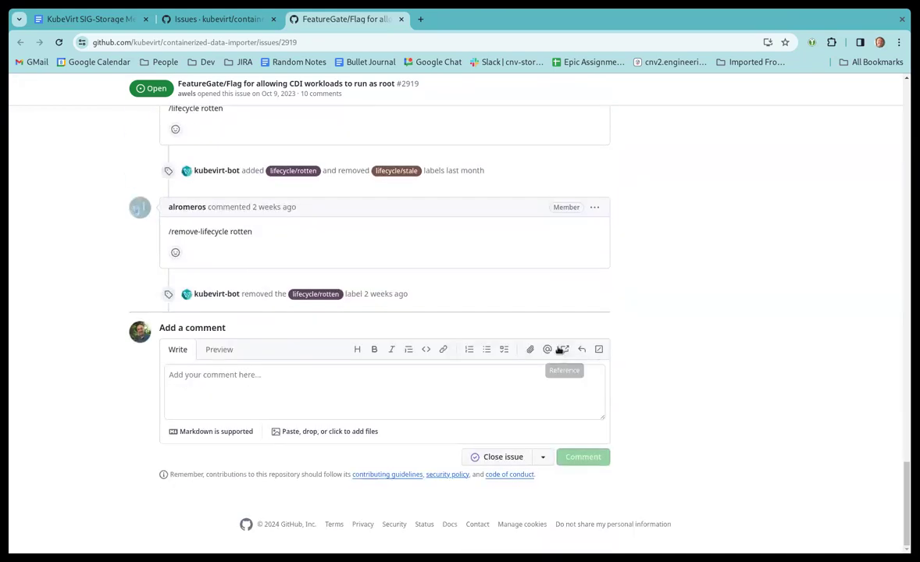
Reread issue #2919's comments on the Robin and Trident storage drivers and the run-as-root escape hatch, and recheck the original description.
scroll(547, 347, "up", 2)
scroll(519, 331, "up", 4)
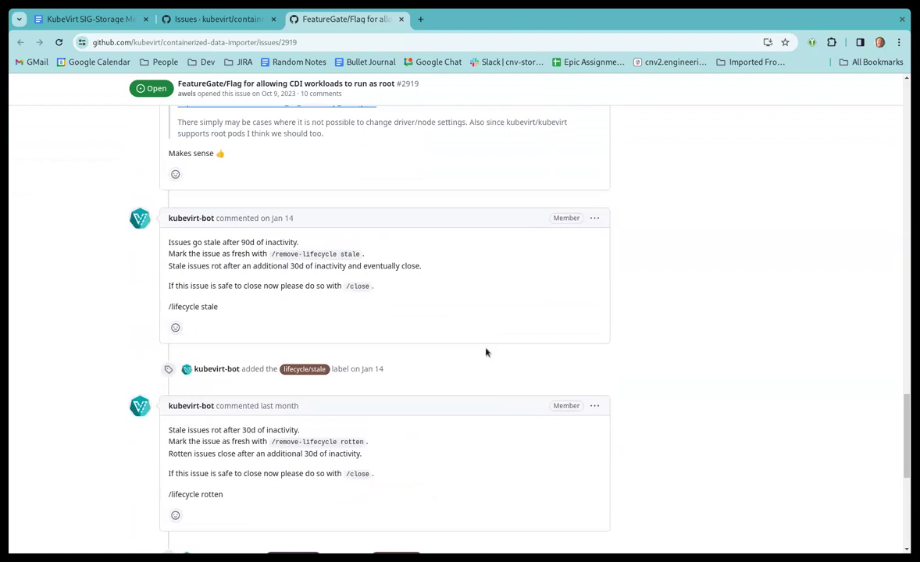
scroll(477, 378, "up", 2)
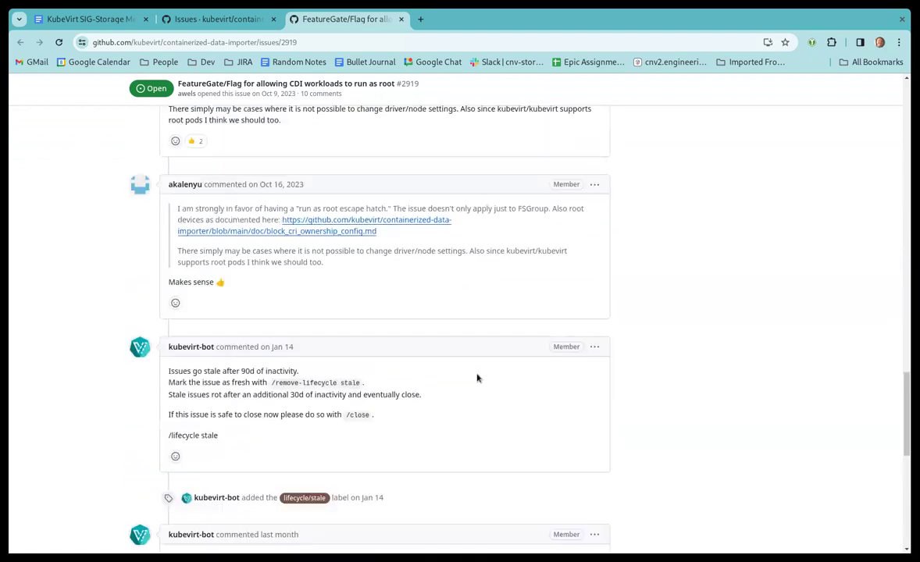
scroll(477, 378, "up", 3)
scroll(476, 379, "up", 2)
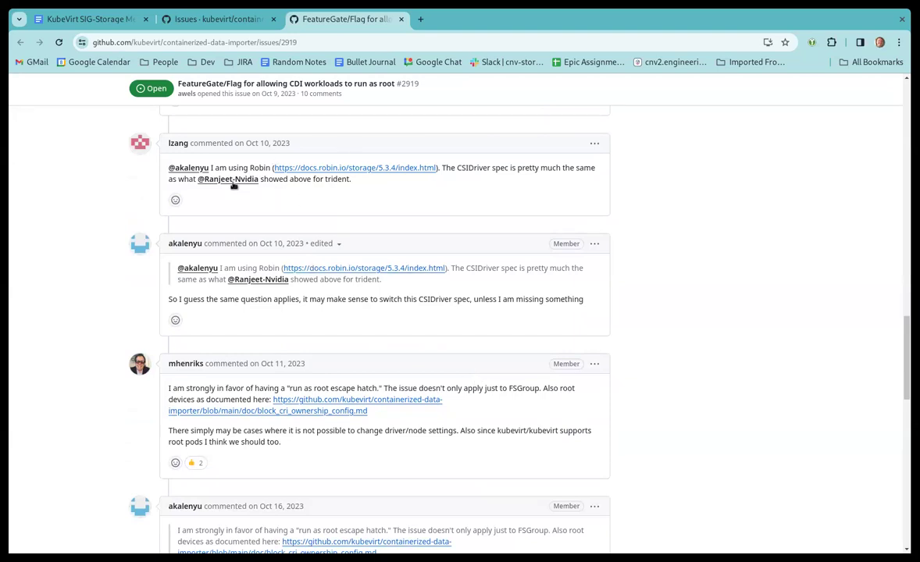
scroll(450, 277, "up", 2)
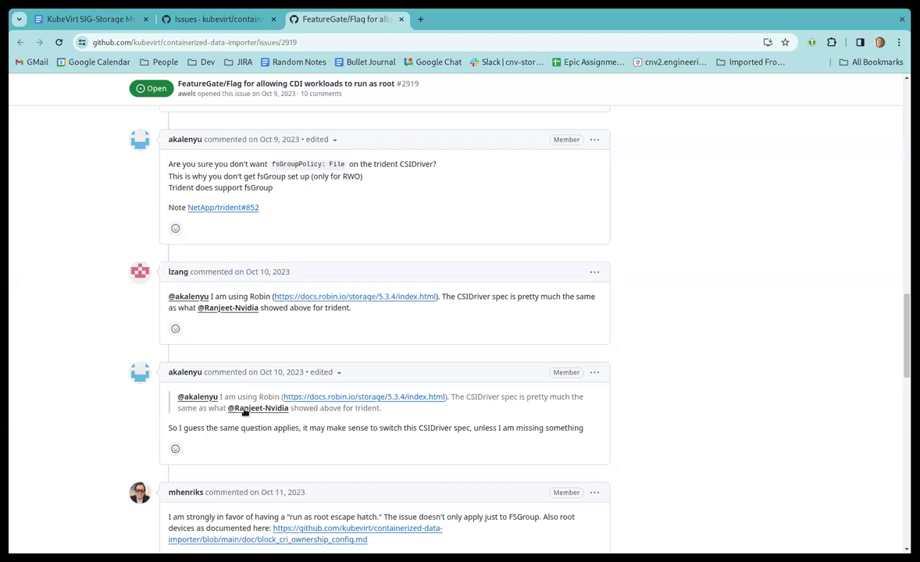
scroll(687, 468, "down", 3)
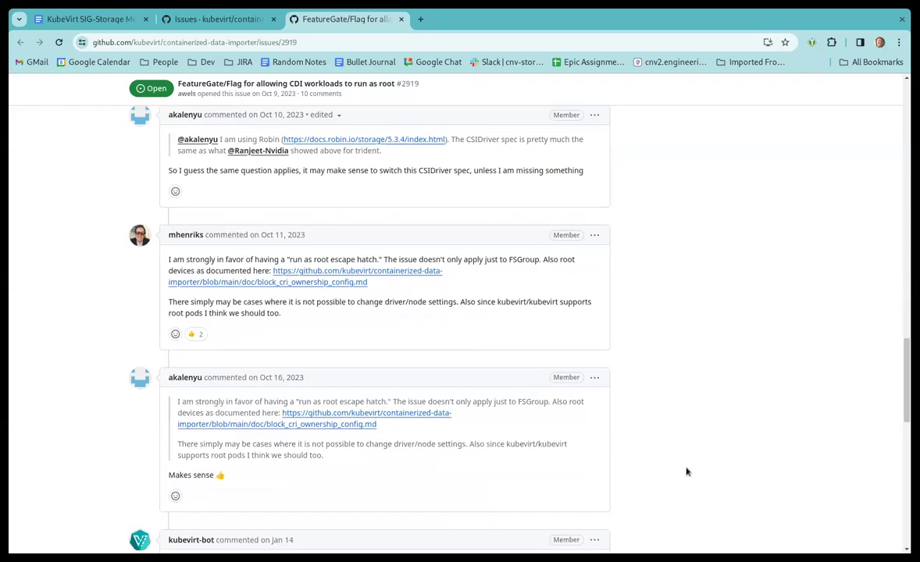
scroll(686, 472, "up", 9)
scroll(679, 482, "up", 7)
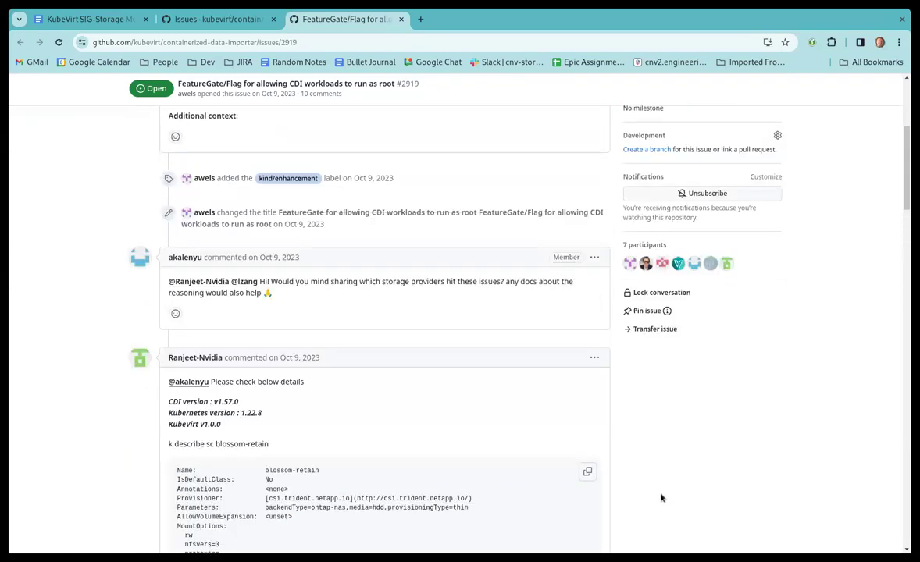
scroll(598, 472, "up", 1)
scroll(627, 508, "up", 3)
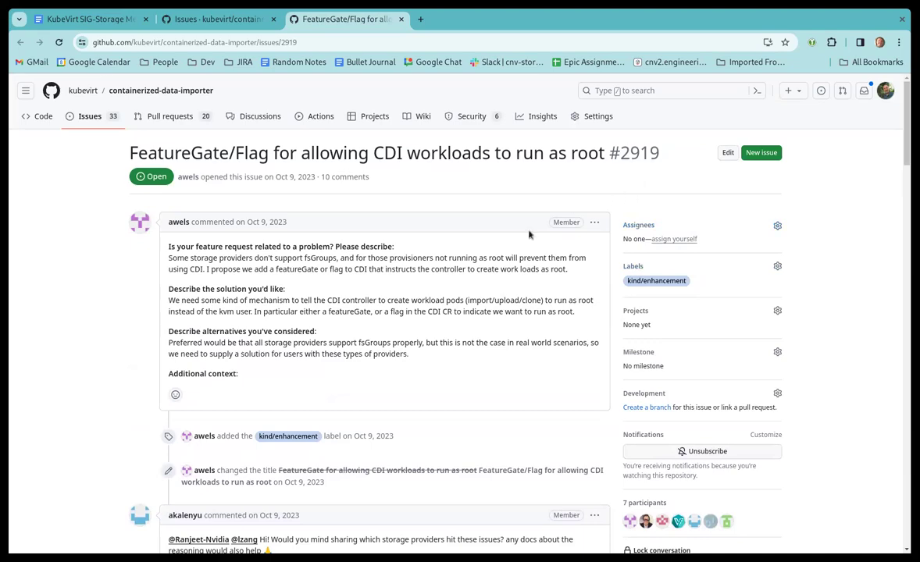
Examine issue #2919's CSIDriver details, the October 16 reply to the run-as-root proposal and the stale and rotten label history.
scroll(473, 336, "down", 15)
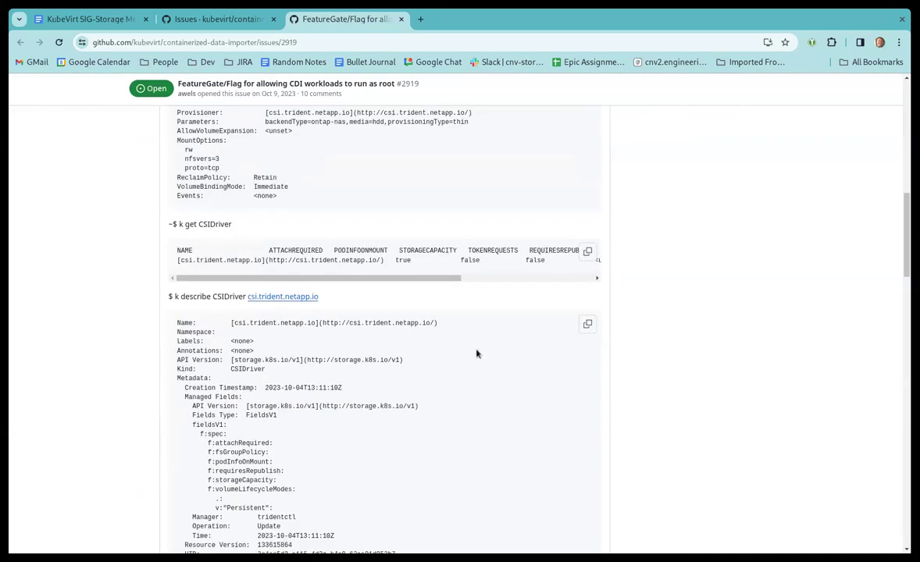
scroll(465, 354, "down", 20)
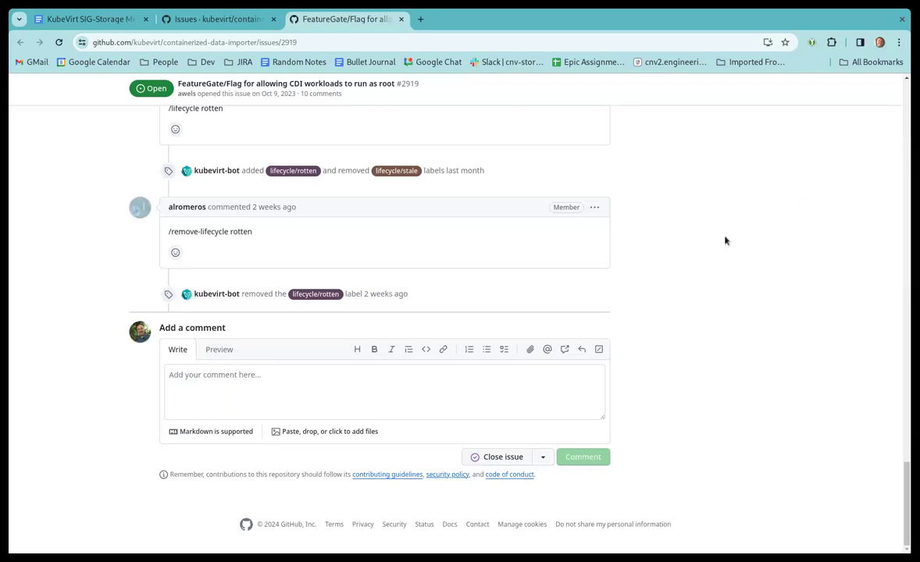
scroll(685, 265, "up", 5)
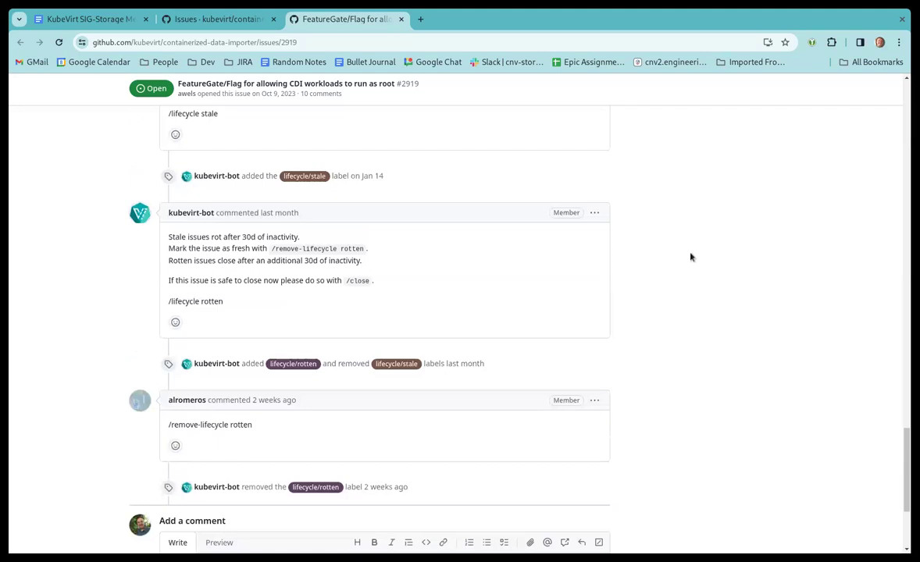
scroll(690, 258, "up", 3)
scroll(690, 258, "up", 10)
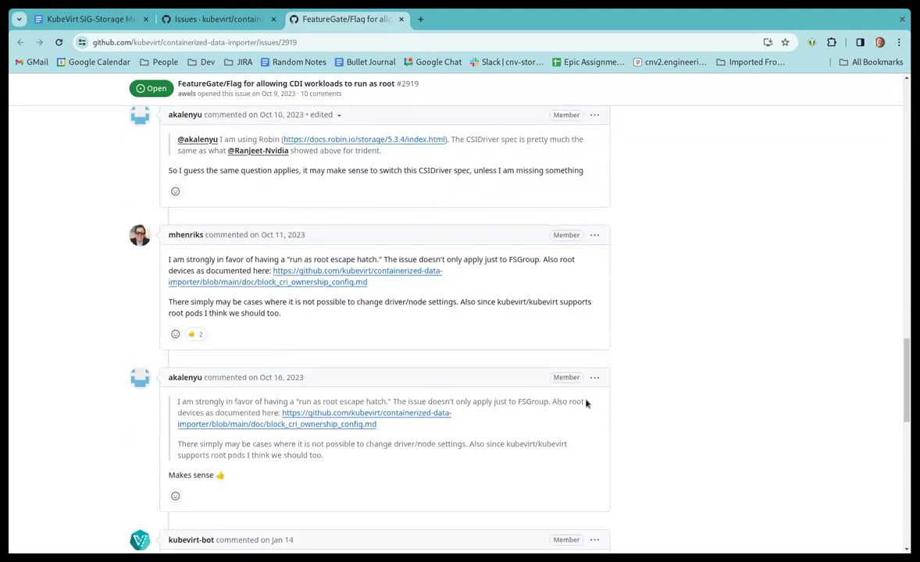
scroll(588, 403, "down", 3)
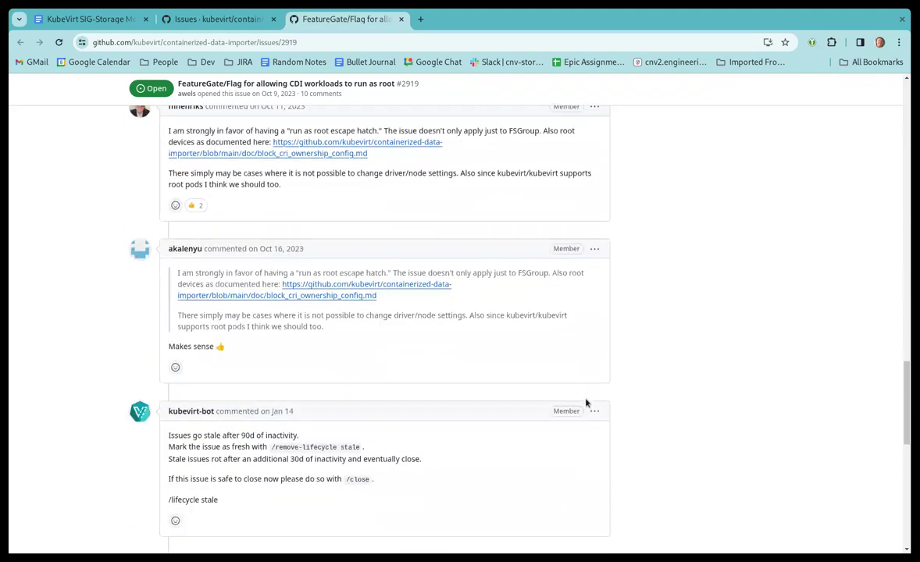
scroll(592, 394, "down", 5)
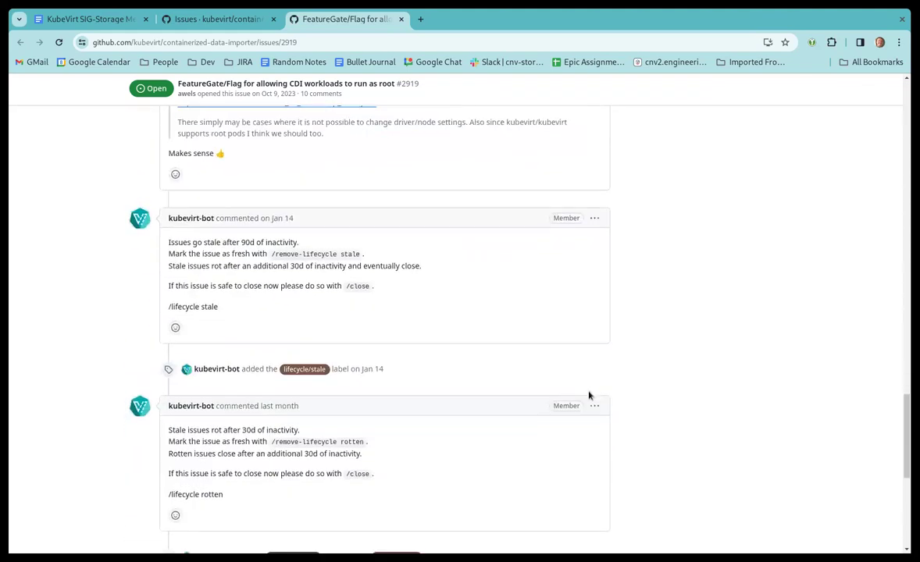
scroll(588, 399, "up", 3)
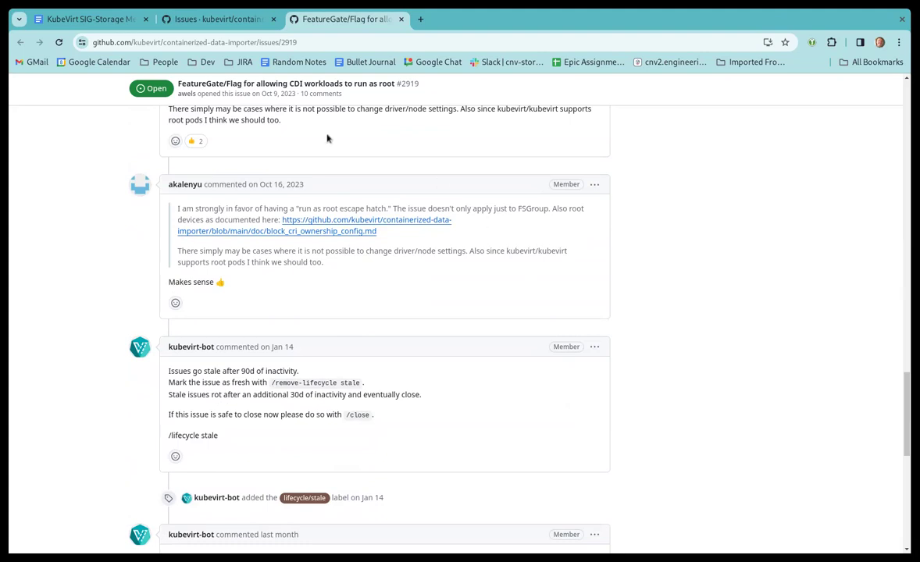
scroll(388, 285, "up", 6)
scroll(285, 279, "up", 15)
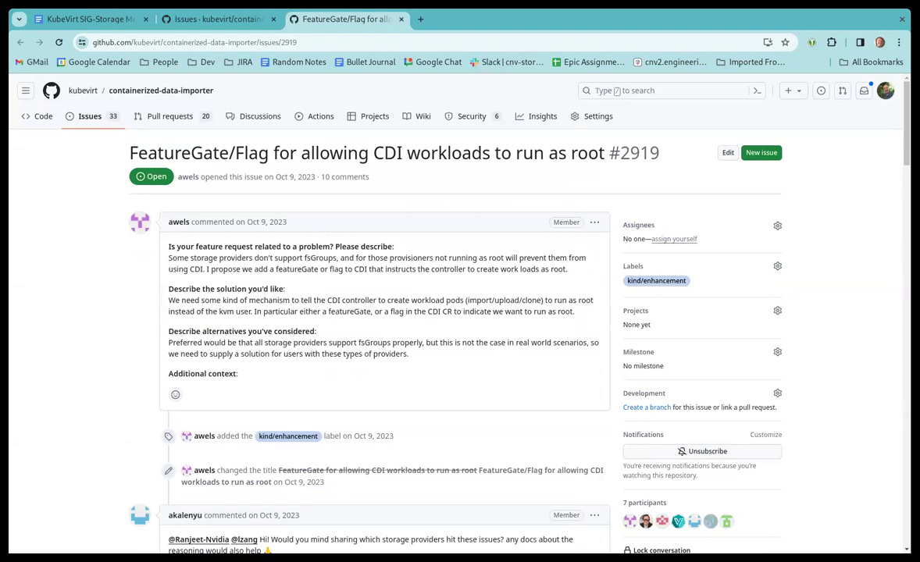
scroll(409, 382, "down", 4)
scroll(410, 383, "down", 20)
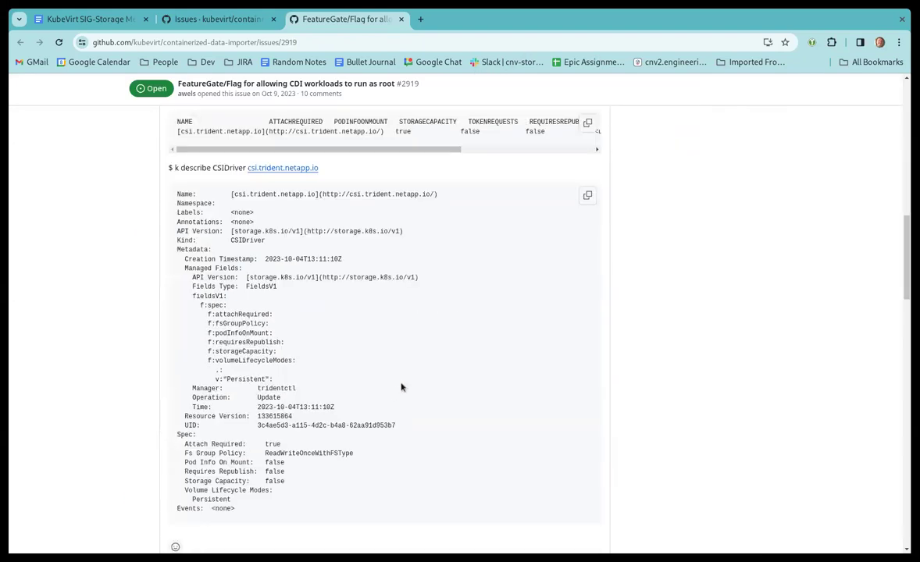
scroll(492, 280, "down", 2)
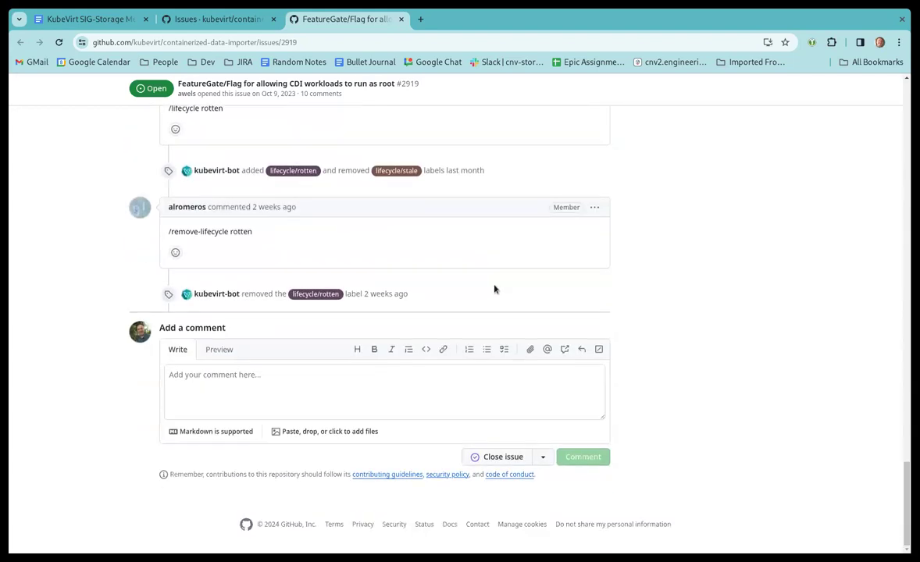
scroll(328, 422, "up", 6)
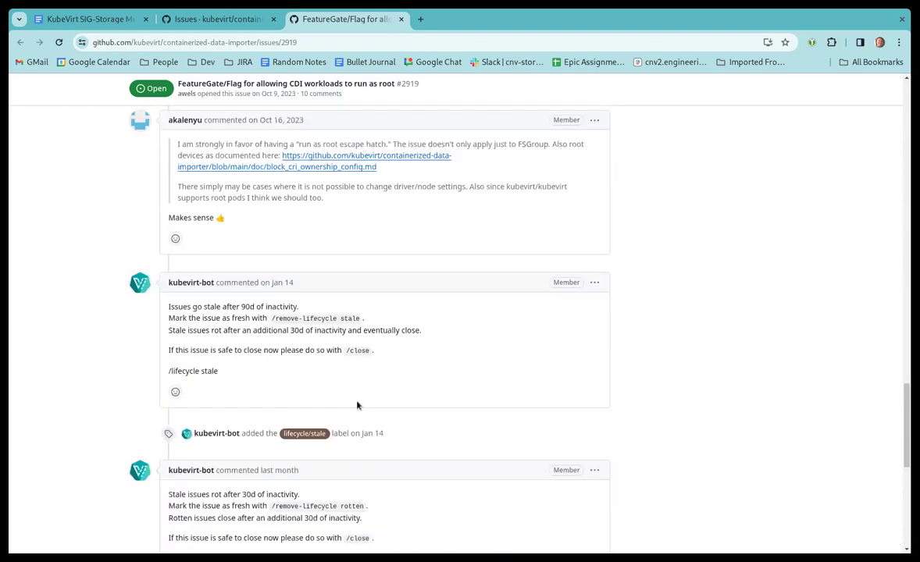
scroll(325, 344, "up", 2)
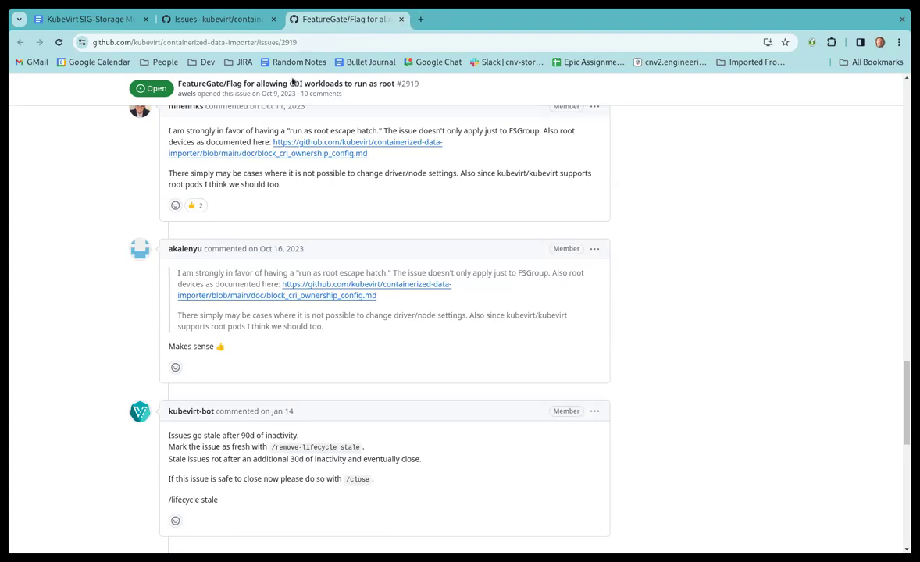
Leave issue #2919 and show page 2 of the open CDI issues list.
left_click(401, 18)
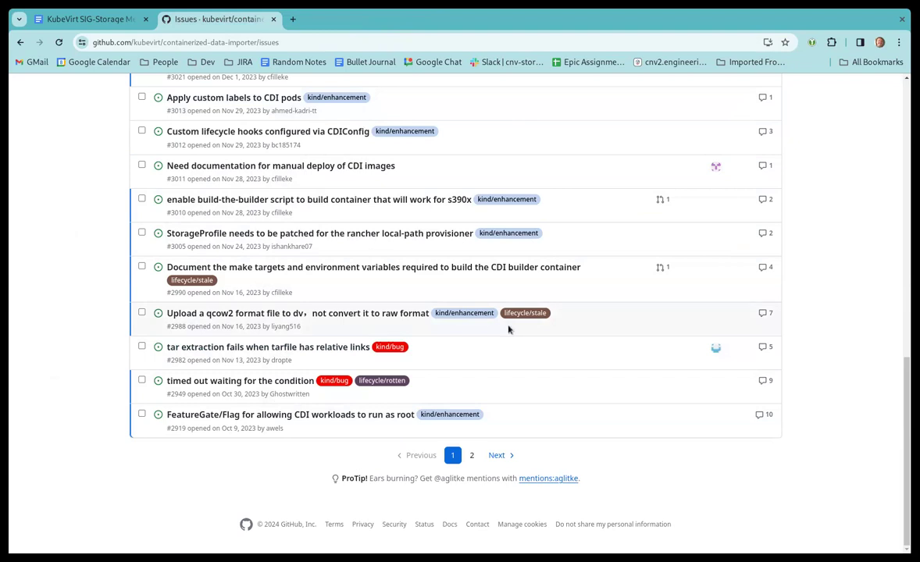
left_click(471, 459)
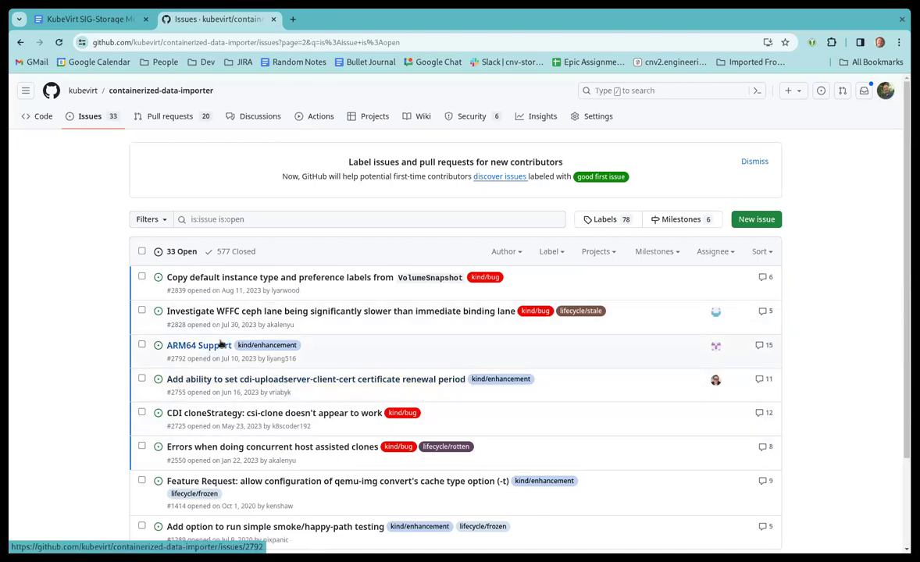
Open the ARM64 Support issue #2792 in its own tab and read its comments and lifecycle label history through January 9.
mouse_move(219, 349)
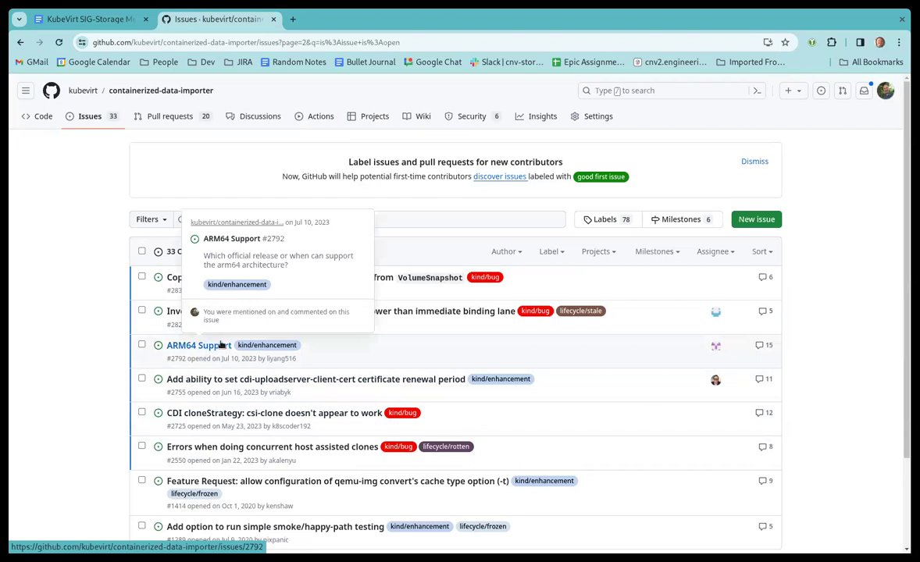
middle_click(220, 348)
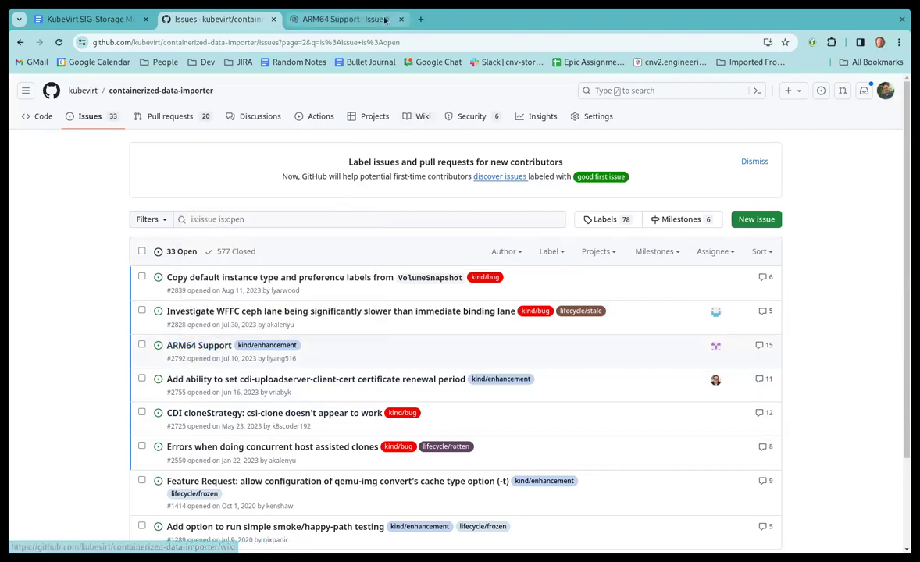
left_click(336, 19)
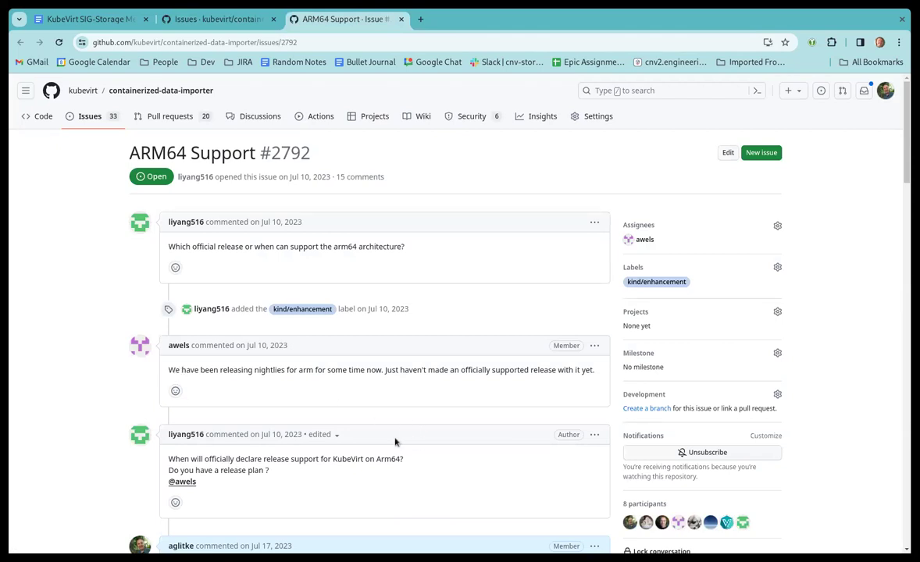
scroll(394, 440, "down", 3)
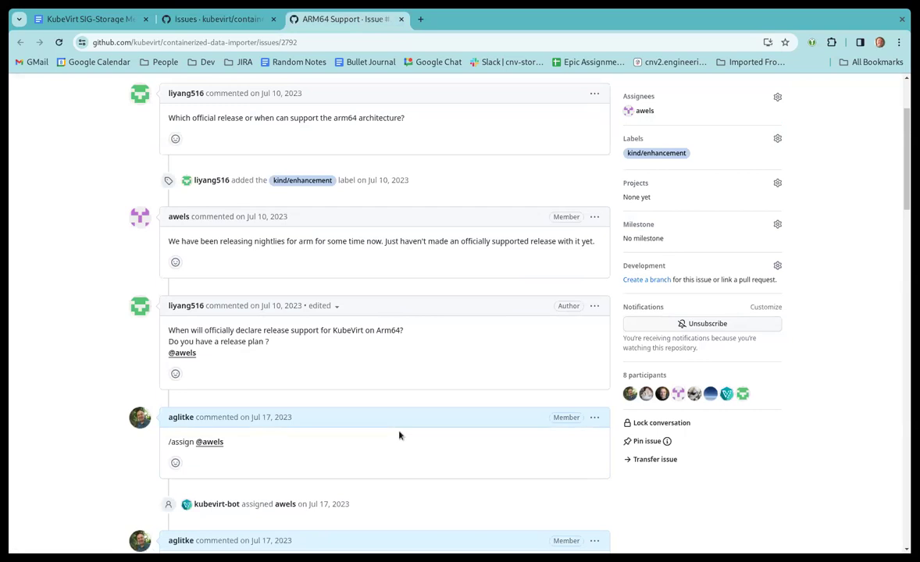
scroll(398, 438, "down", 3)
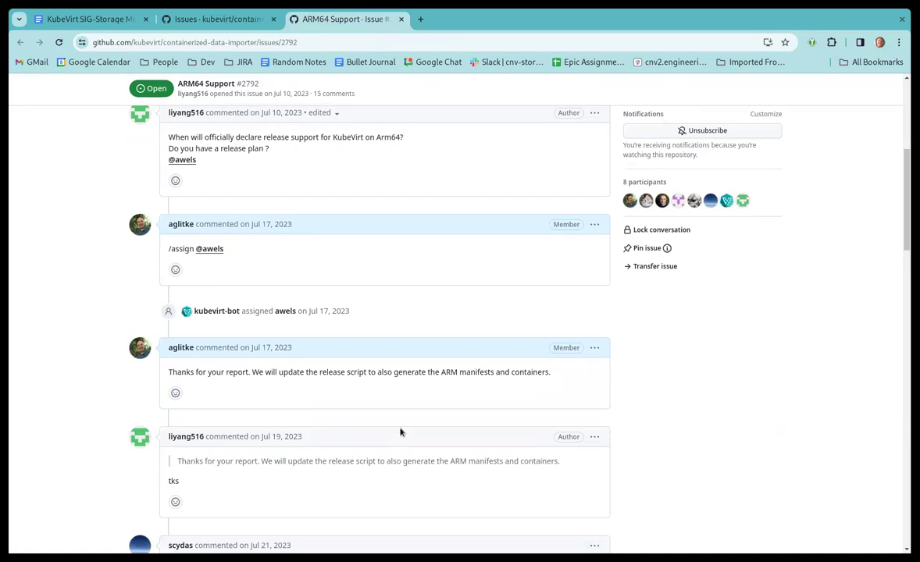
scroll(403, 331, "down", 2)
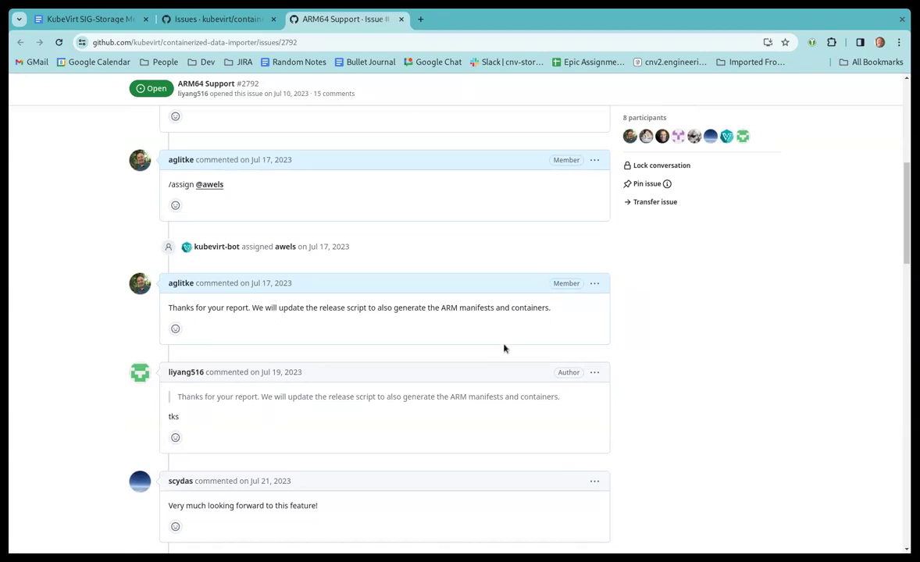
scroll(502, 339, "down", 3)
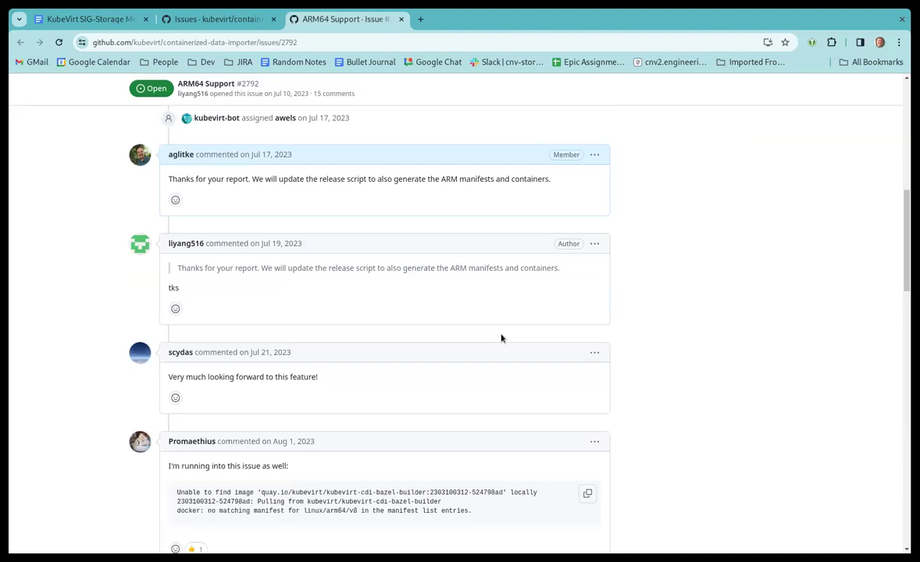
scroll(502, 339, "down", 3)
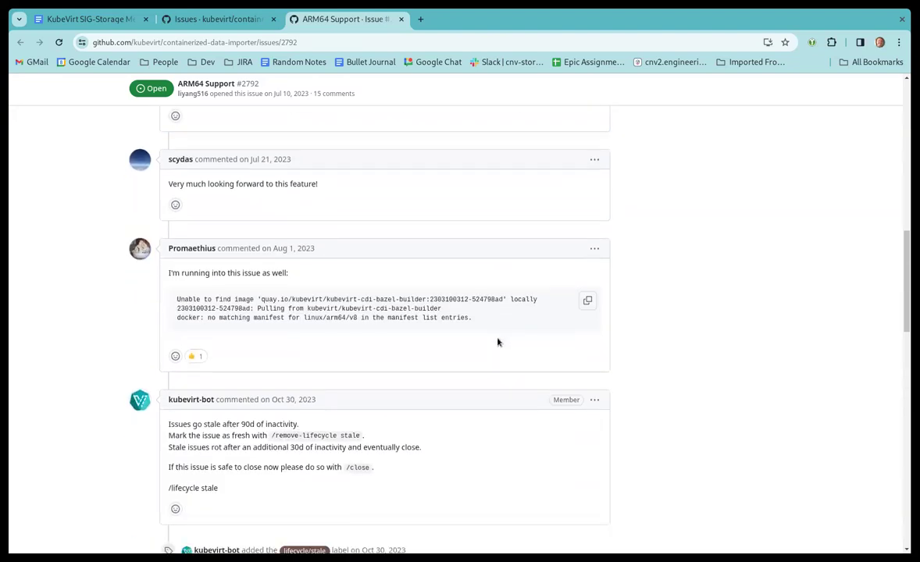
scroll(500, 333, "down", 3)
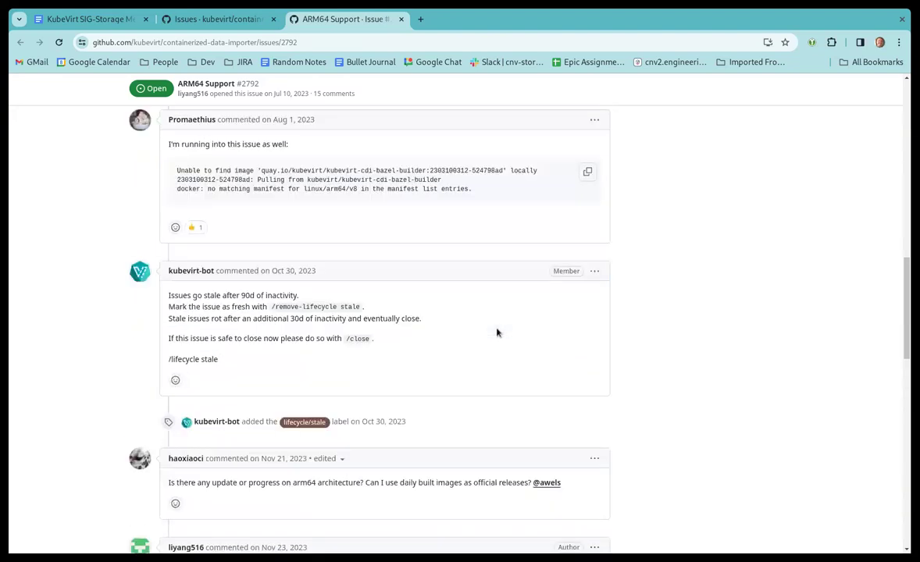
scroll(497, 332, "down", 3)
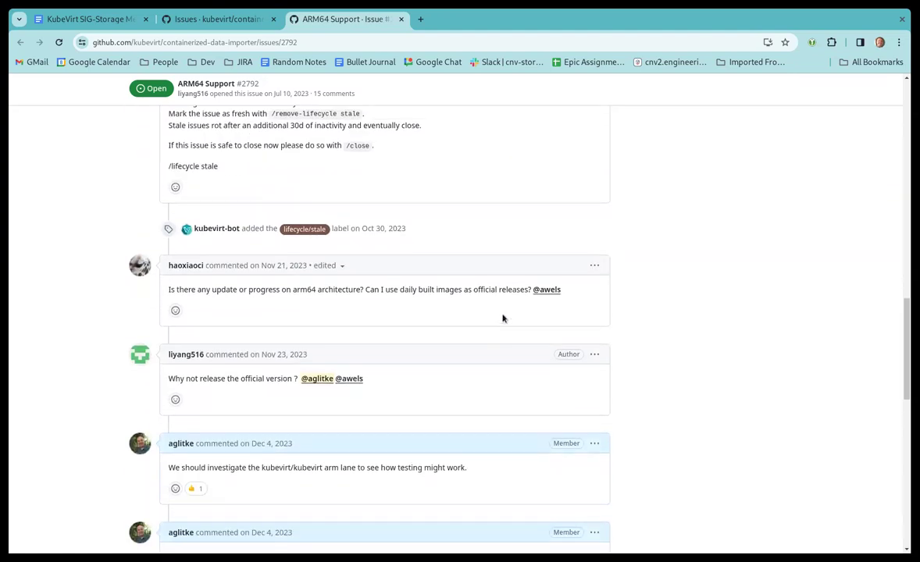
scroll(503, 318, "down", 3)
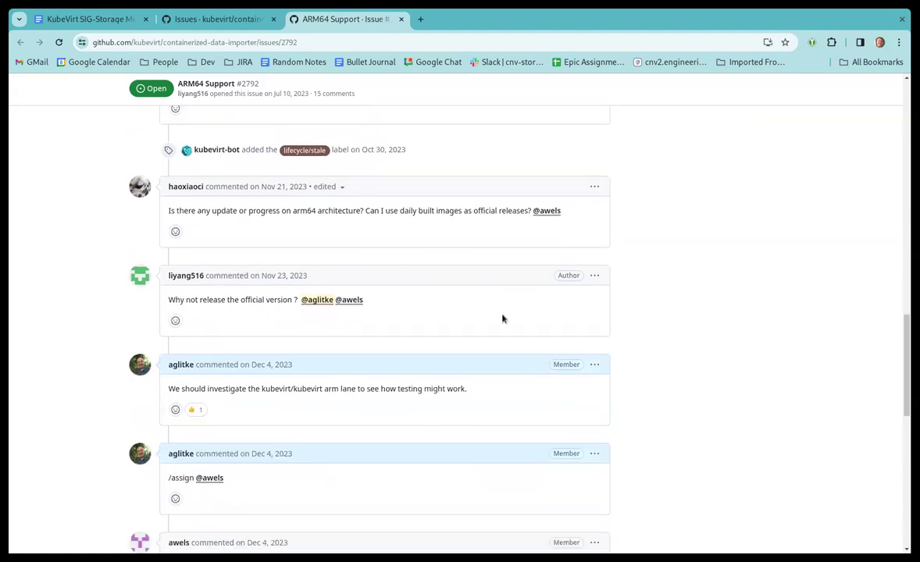
scroll(503, 318, "down", 1)
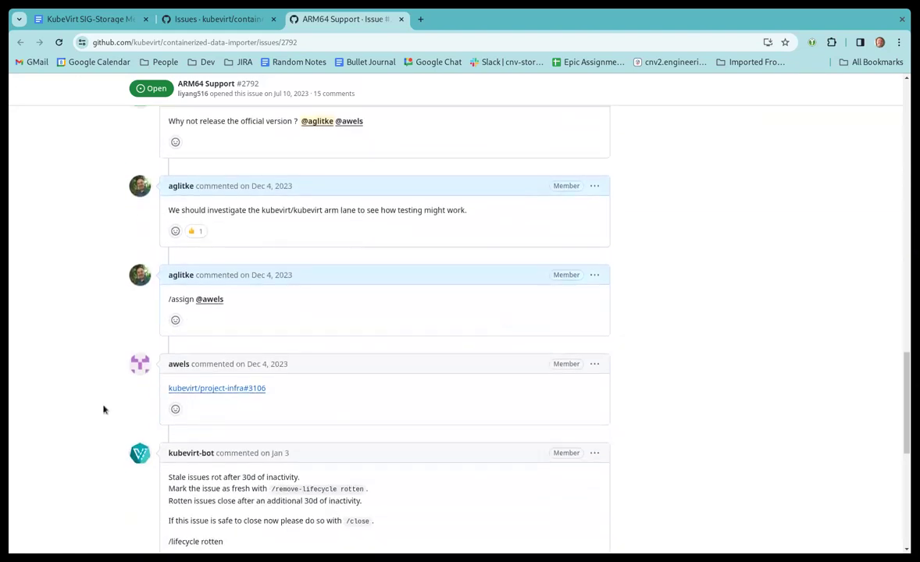
scroll(489, 365, "down", 6)
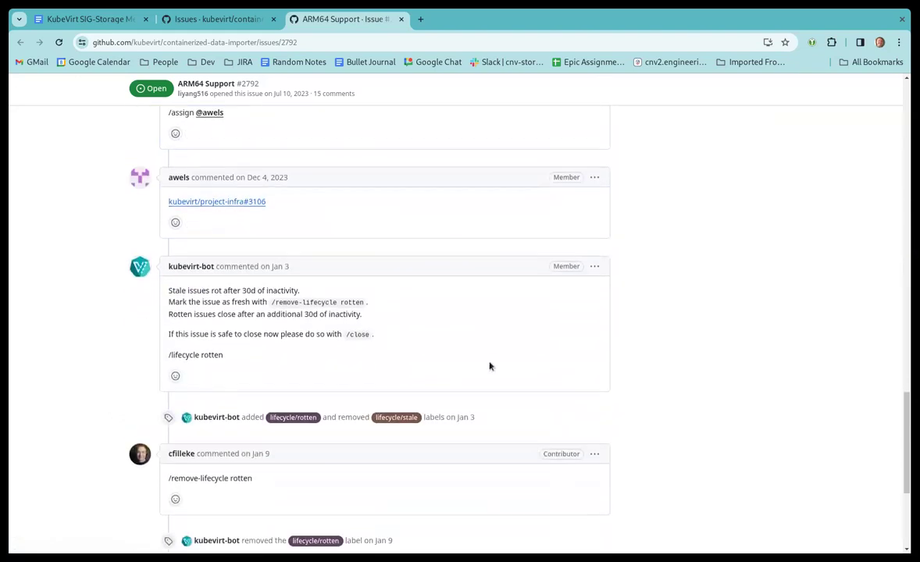
scroll(495, 352, "up", 4)
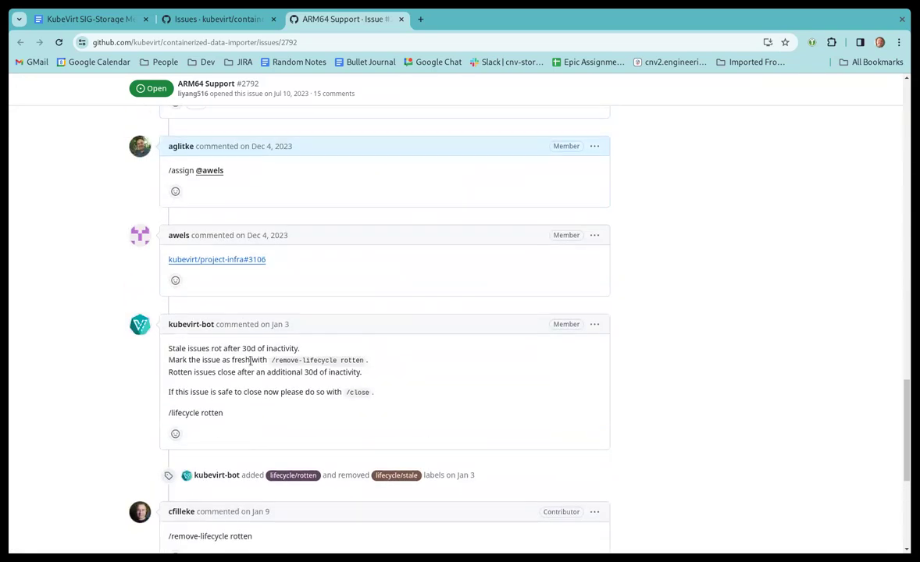
Open the linked pull request kubevirt/project-infra#3106 in its own tab and examine its review discussion, hold comment, stale notice and check results.
middle_click(239, 259)
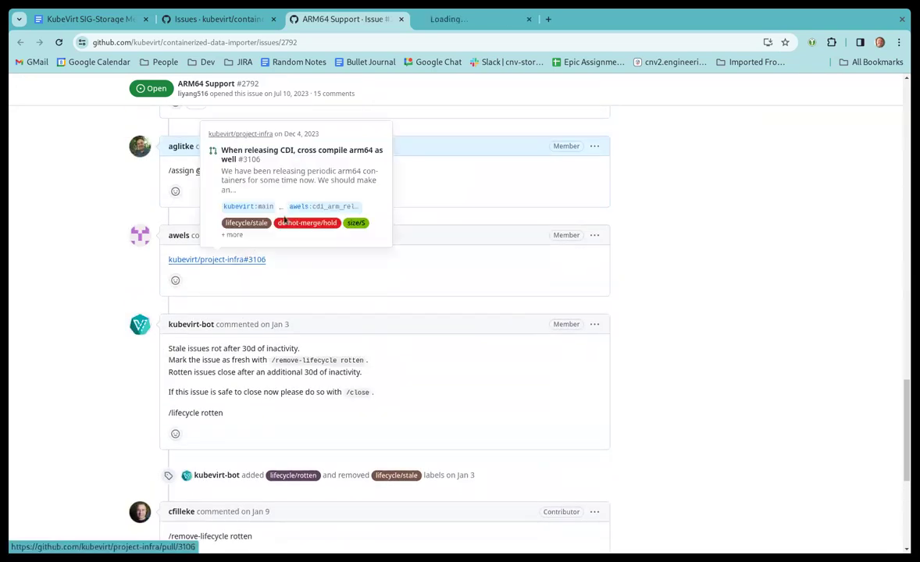
left_click(465, 21)
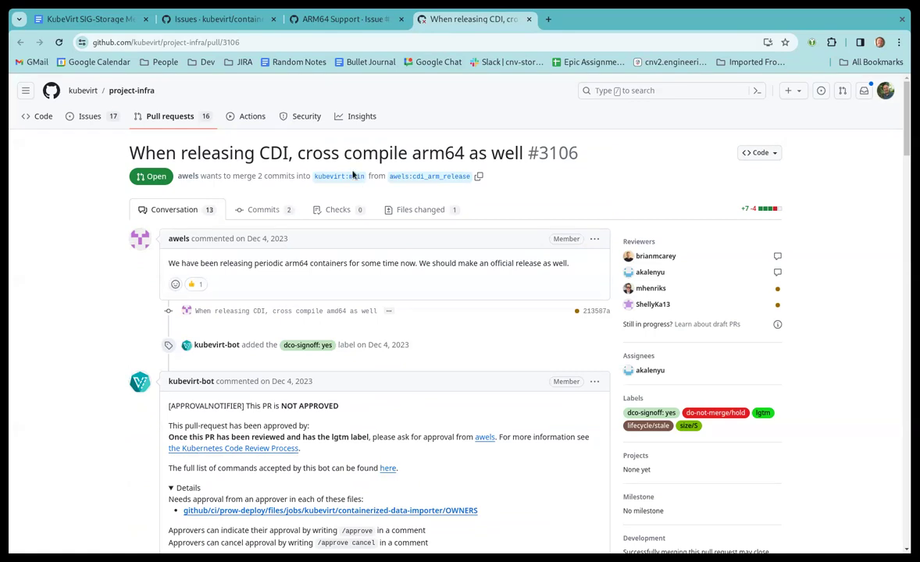
scroll(353, 175, "down", 15)
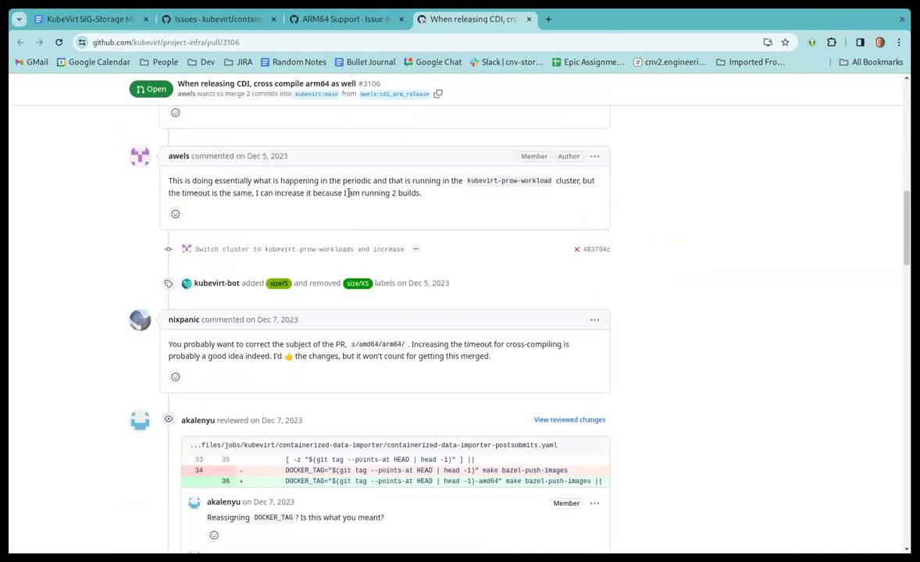
scroll(348, 193, "down", 20)
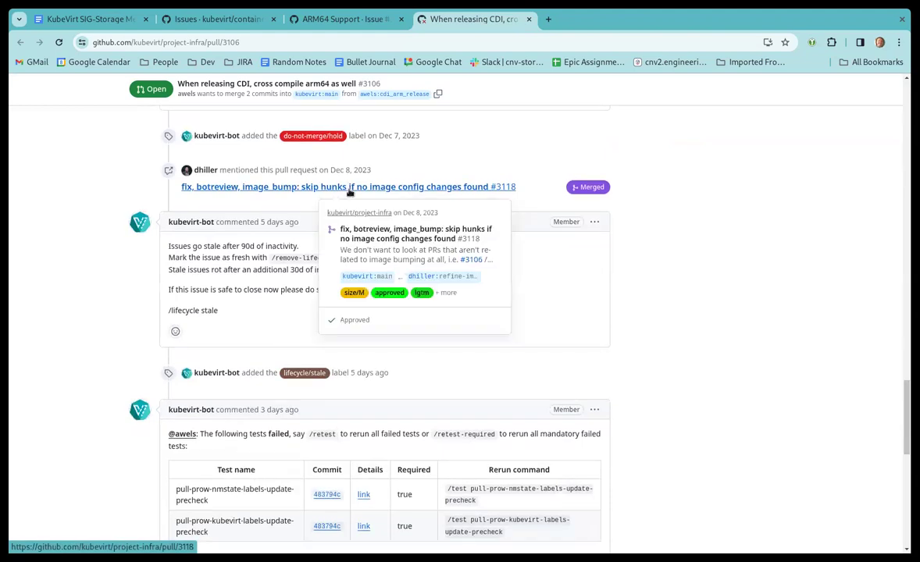
scroll(457, 191, "up", 1)
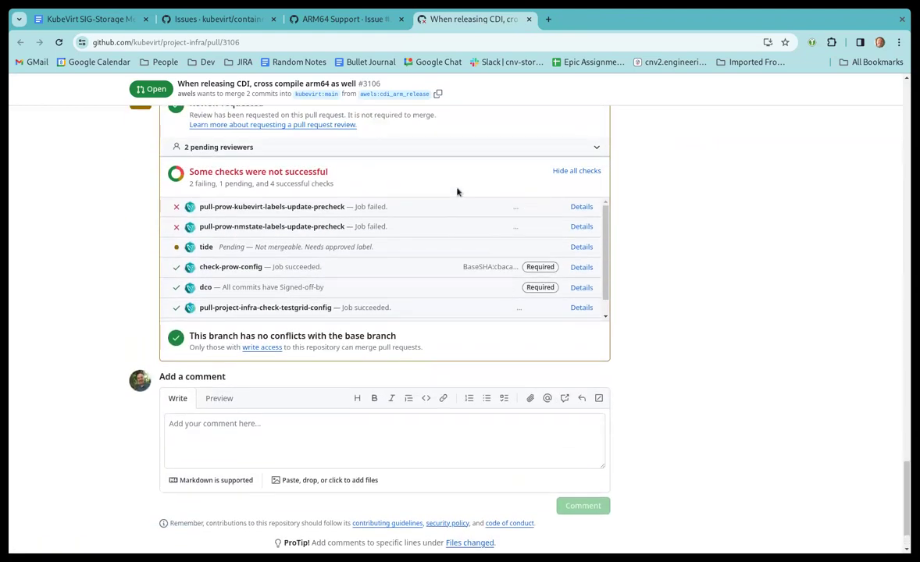
scroll(852, 247, "up", 4)
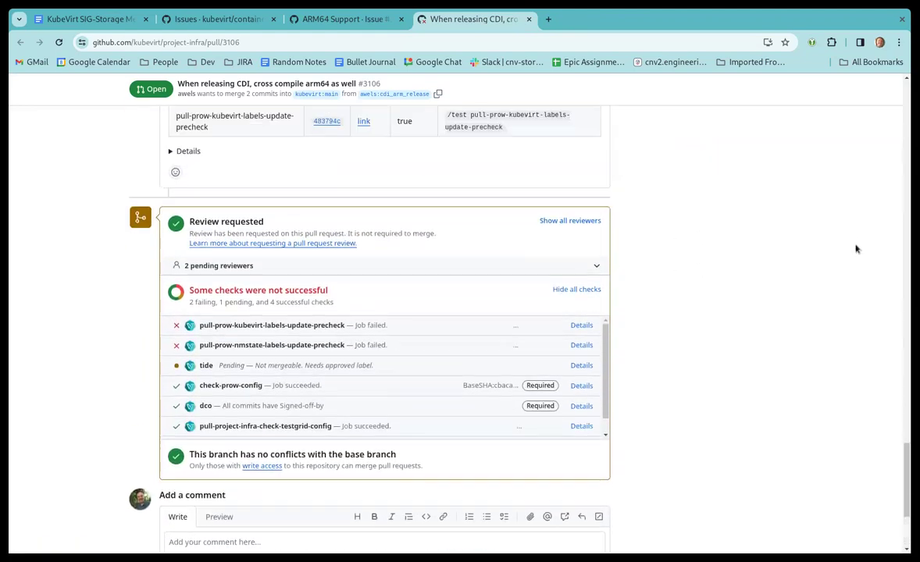
scroll(832, 235, "up", 5)
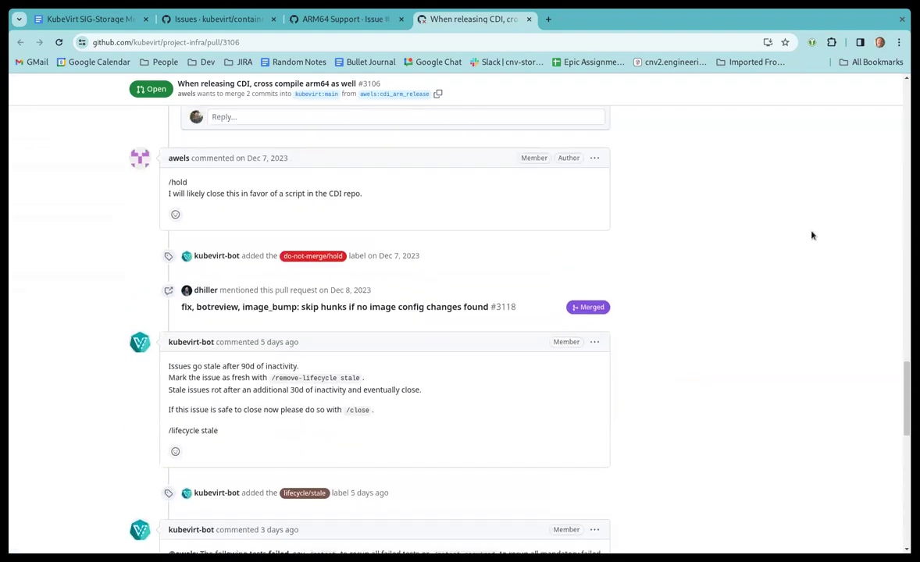
scroll(795, 237, "up", 2)
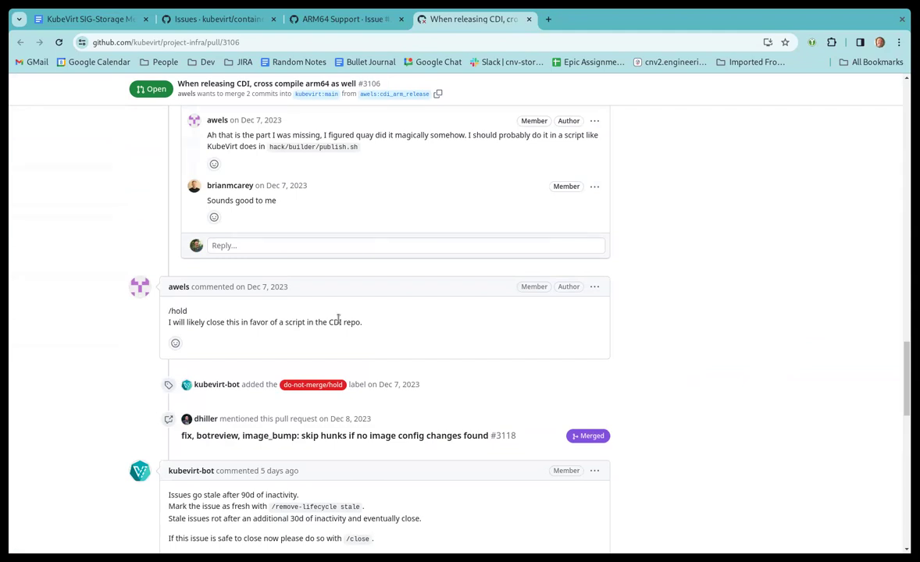
scroll(355, 328, "down", 3)
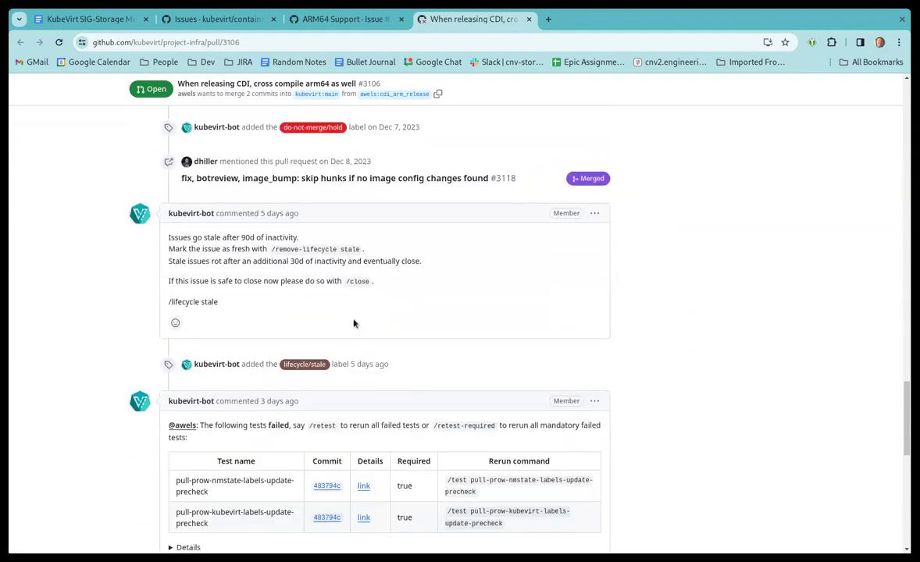
scroll(353, 322, "down", 5)
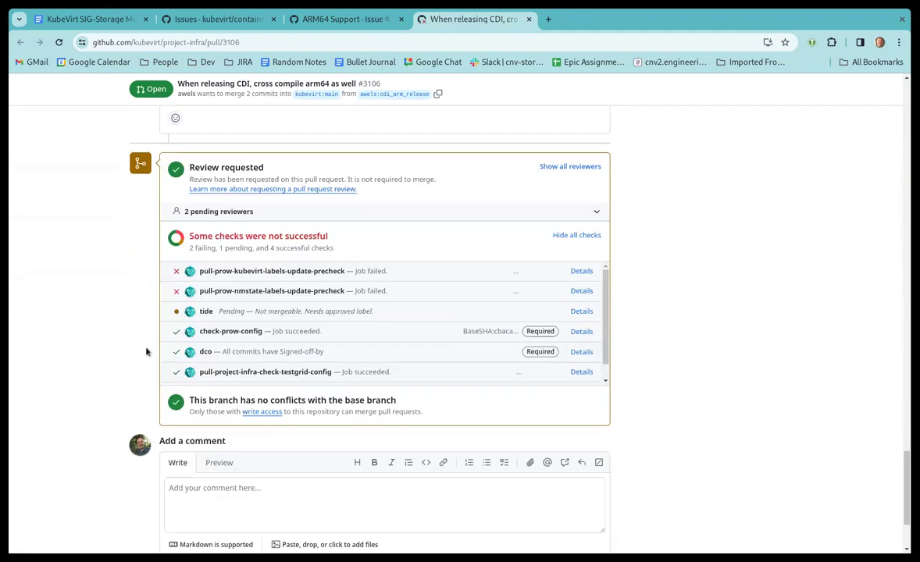
scroll(109, 257, "up", 10)
scroll(186, 224, "up", 3)
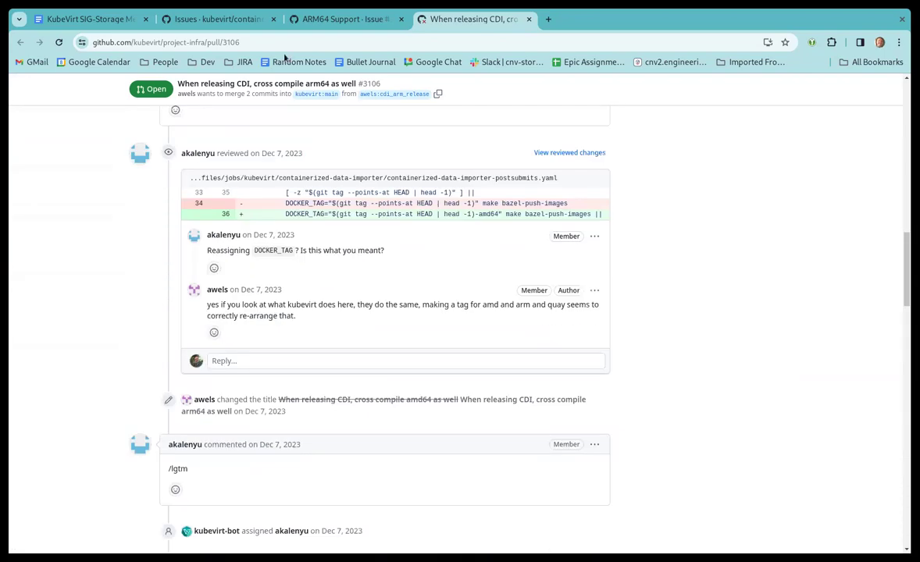
Post a comment on issue #2792 mentioning the assignee: "Would you please provide an update on the status of this issue?".
left_click(302, 20)
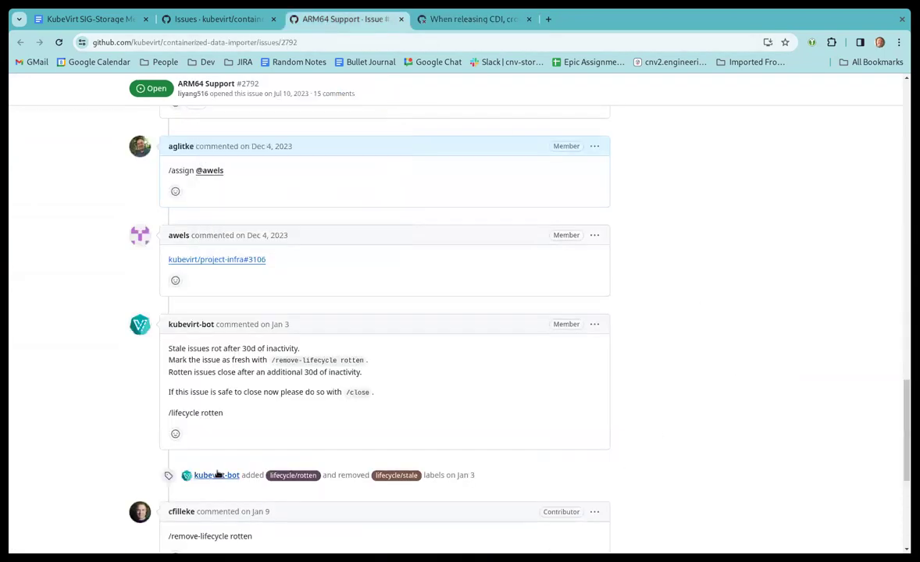
scroll(405, 419, "down", 4)
scroll(362, 409, "up", 3)
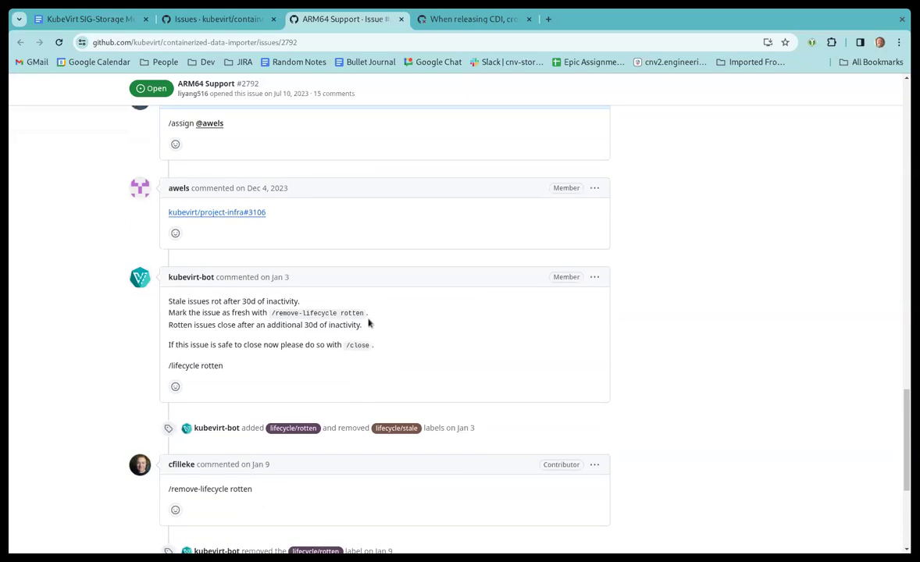
scroll(254, 226, "down", 3)
left_click(264, 387)
type("@aw")
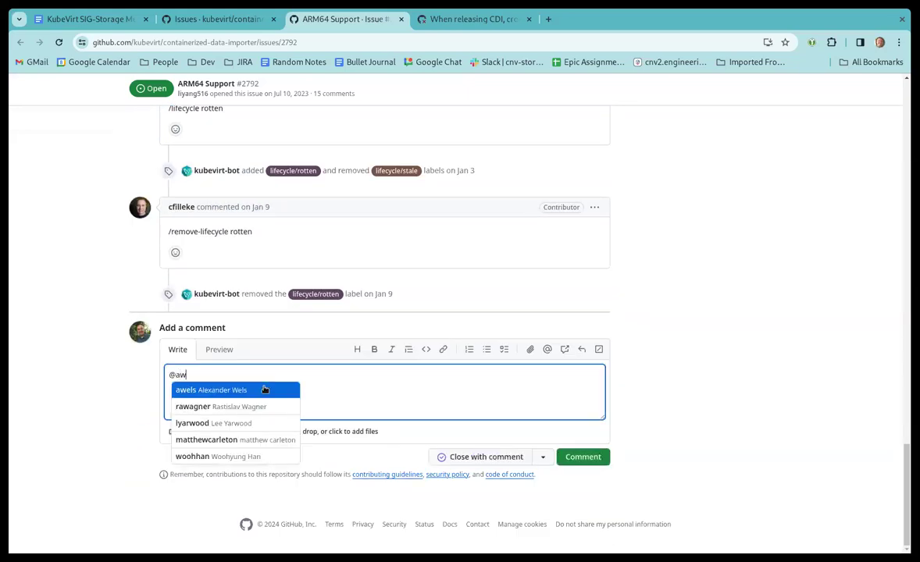
type("els Would you please provide an update on the status of this issue?")
key("ctrl+Return")
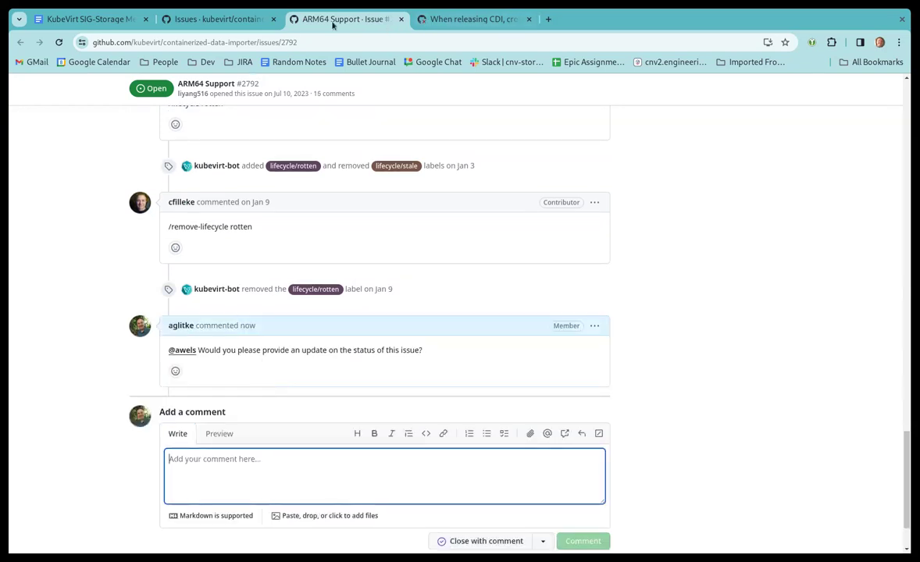
Close issue #2792 and pull request #3106, and look over page 2 of the open CDI issues list.
left_click(400, 19)
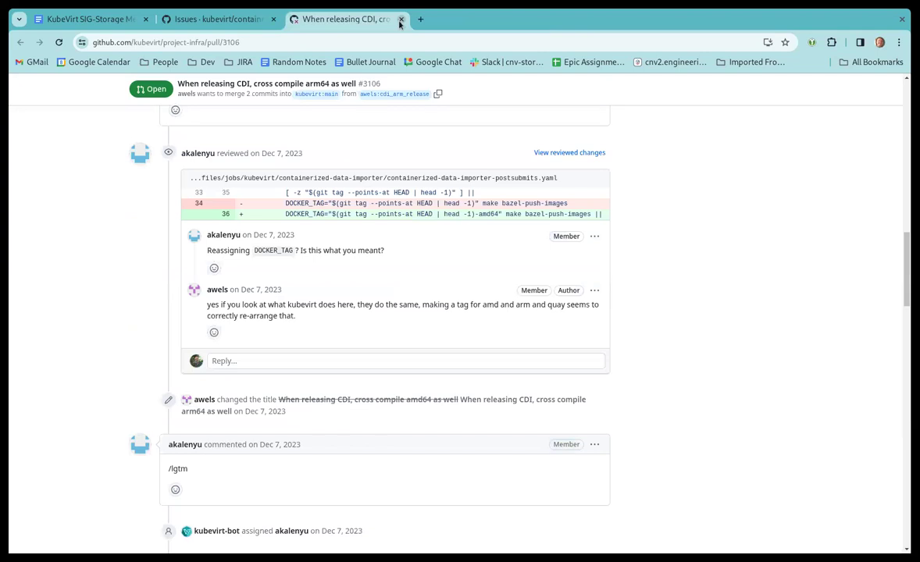
left_click(401, 19)
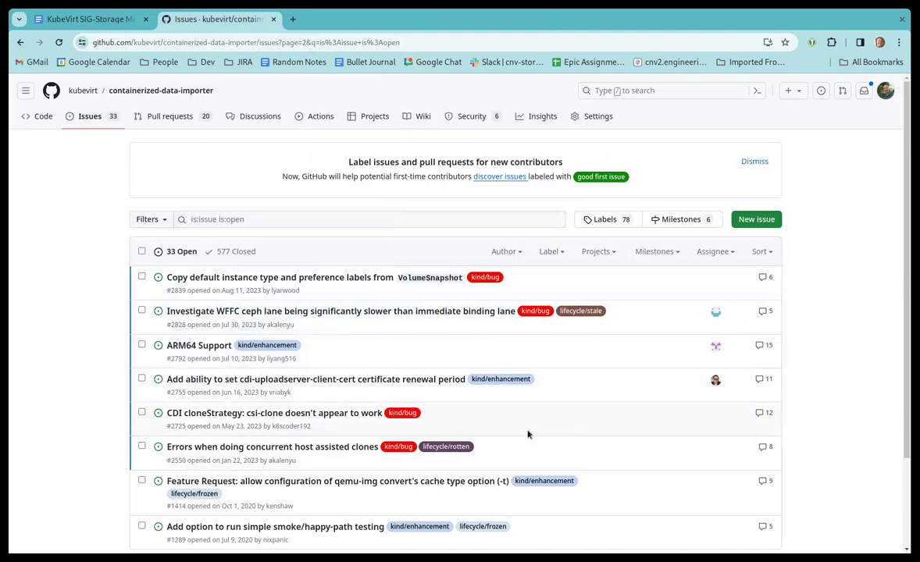
scroll(480, 396, "down", 2)
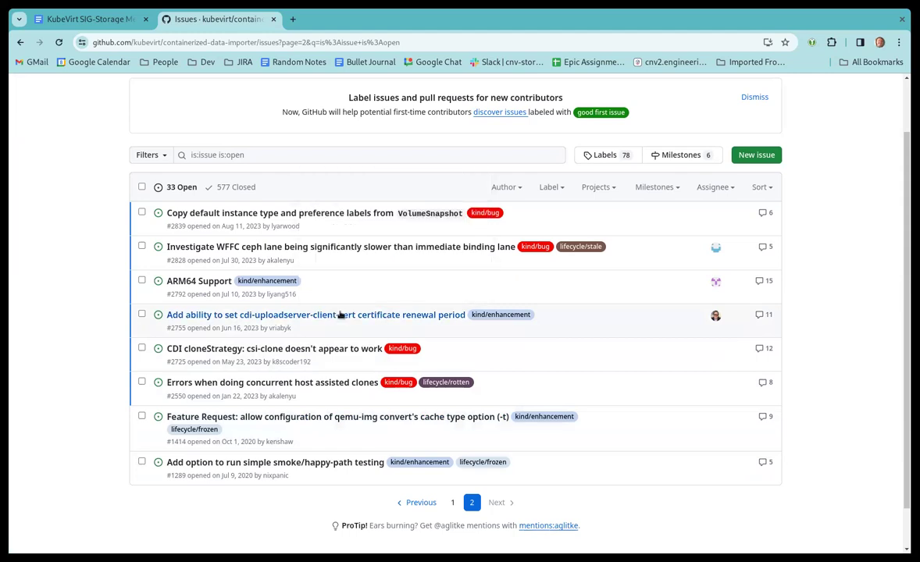
Open issue #2755 on the cdi-uploadserver-client-cert renewal period and read its request, November 21 member reply and recent stale label history.
left_click_drag(340, 315, 328, 17)
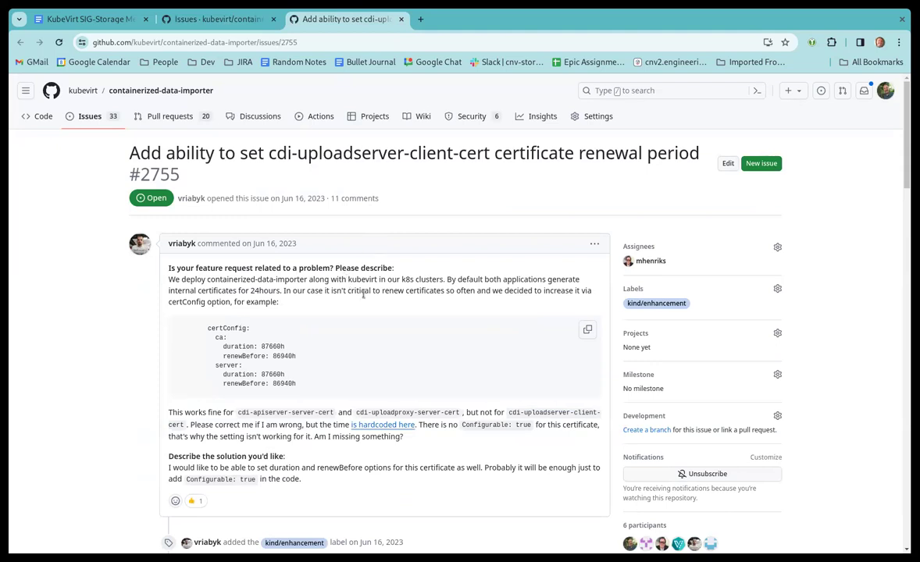
scroll(363, 295, "down", 20)
scroll(373, 367, "up", 3)
scroll(373, 360, "up", 1)
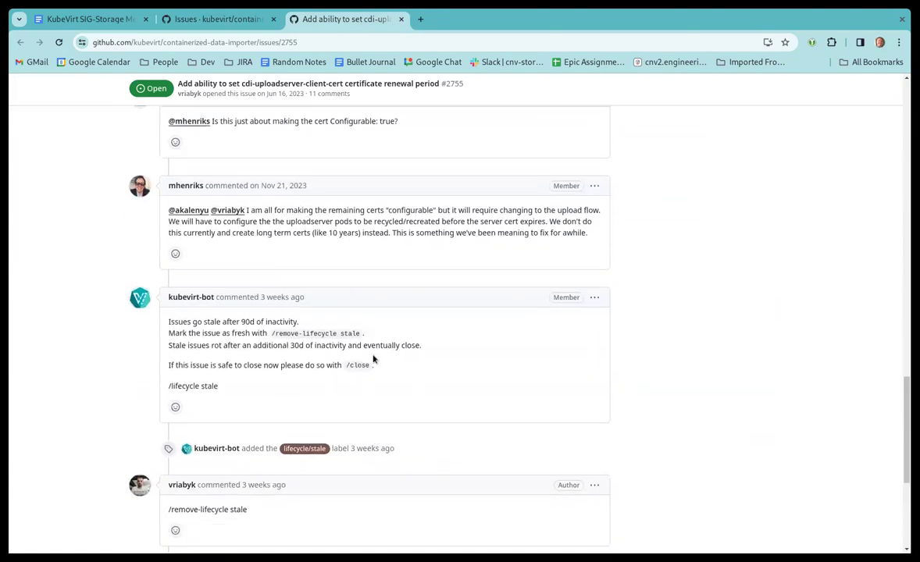
scroll(242, 273, "down", 3)
scroll(252, 304, "up", 3)
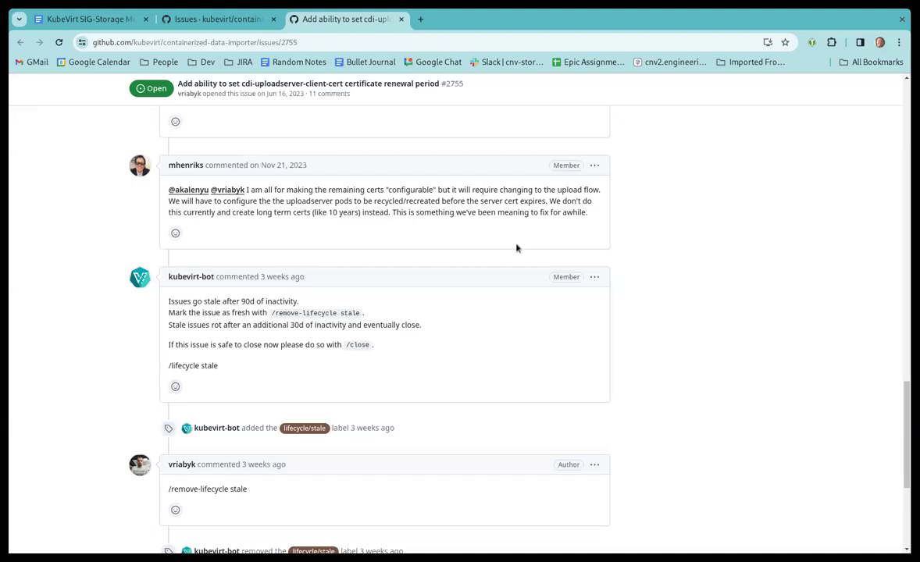
Review the November and recent comments on issue #2755, including the member replies and the stale label activity.
scroll(516, 248, "down", 3)
scroll(515, 270, "up", 2)
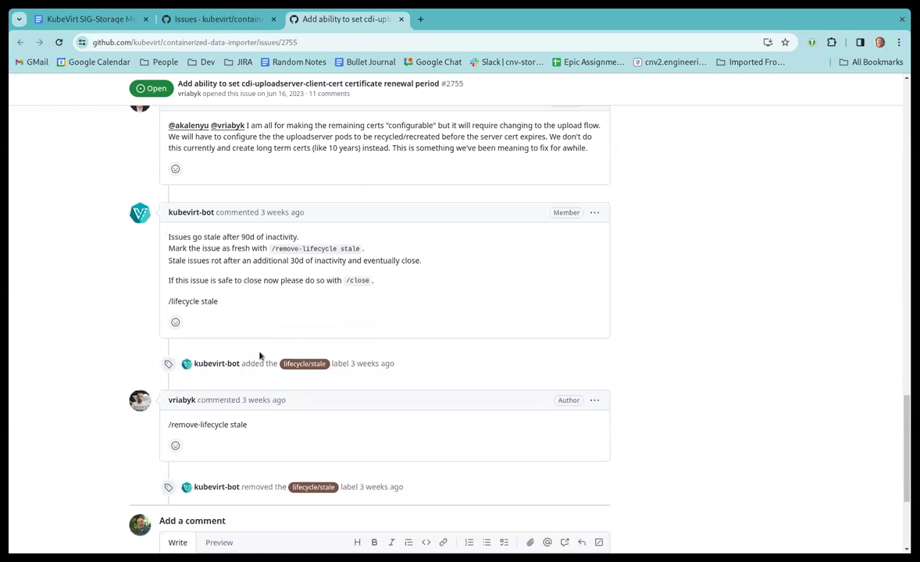
mouse_move(184, 402)
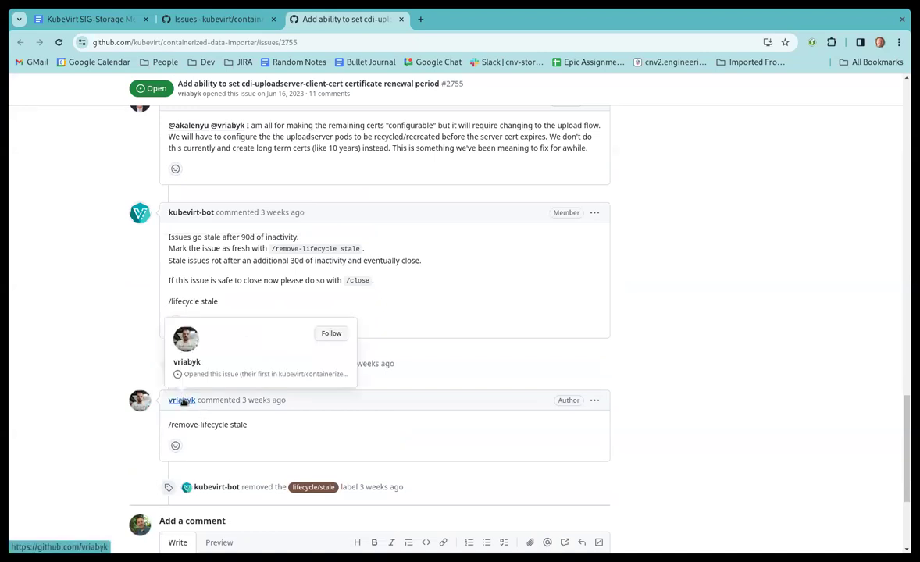
scroll(823, 349, "up", 4)
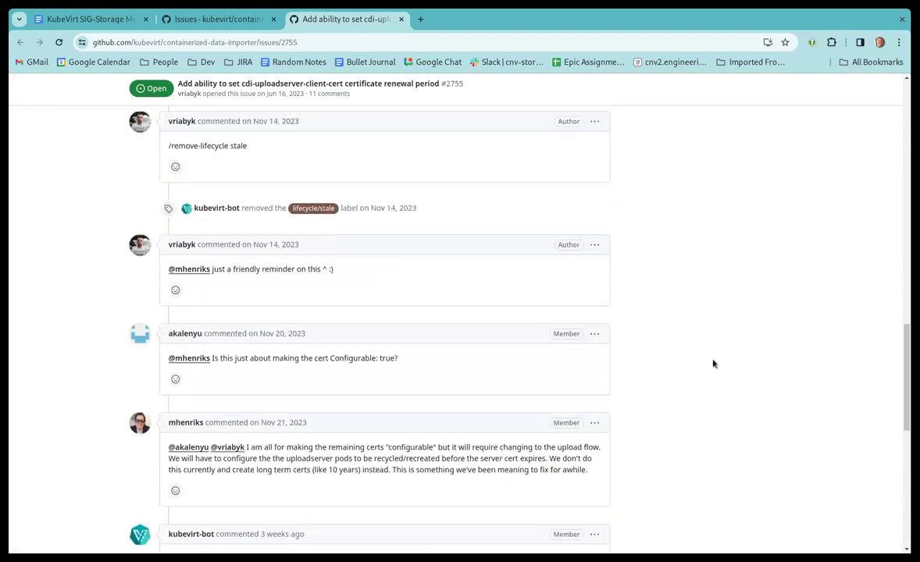
scroll(706, 356, "up", 1)
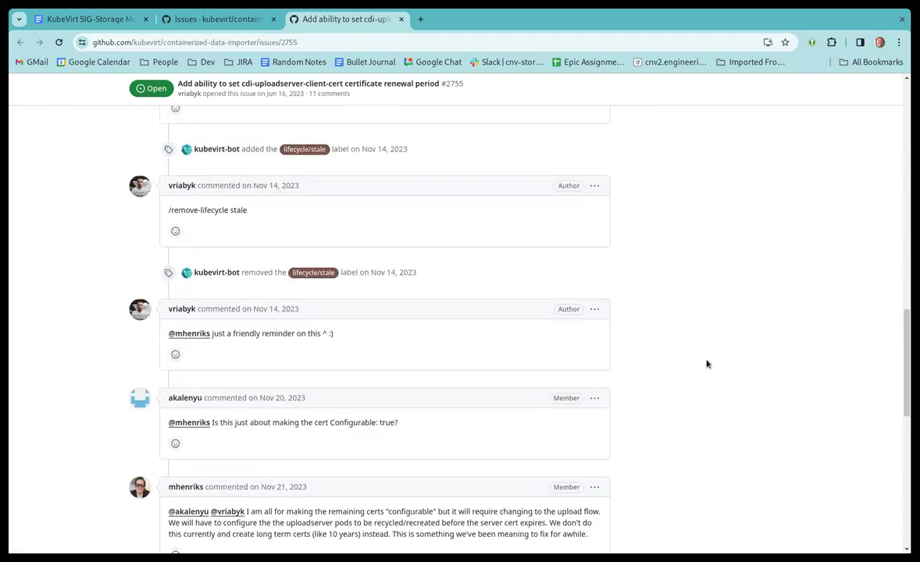
scroll(676, 415, "down", 1)
scroll(675, 417, "down", 3)
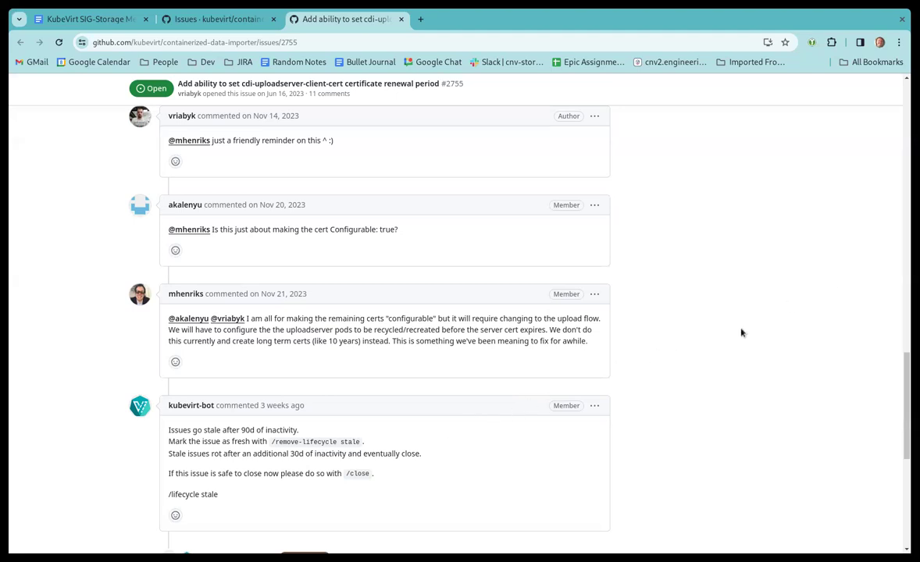
scroll(717, 359, "down", 3)
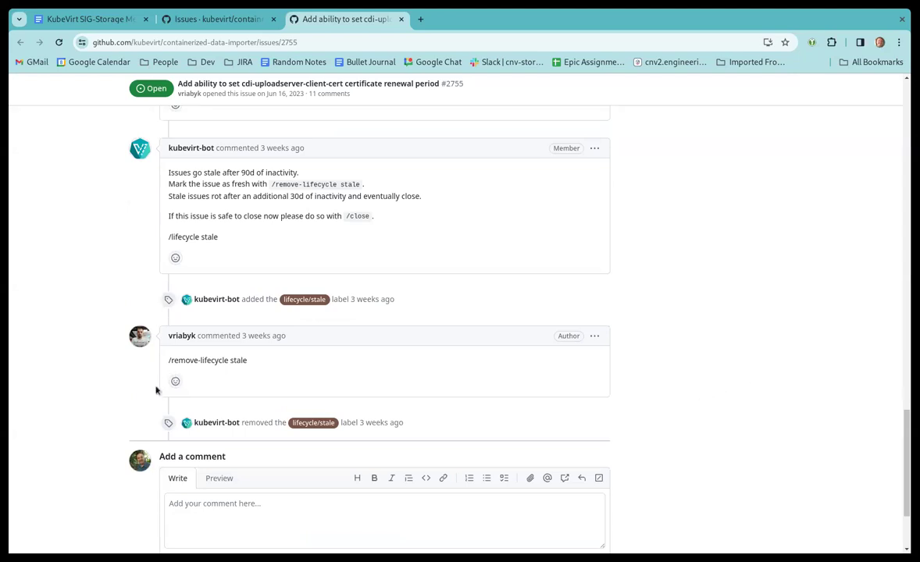
Reread issue #2755 from its original certConfig request through the use-case explanation to the latest lifecycle label changes.
scroll(469, 391, "up", 15)
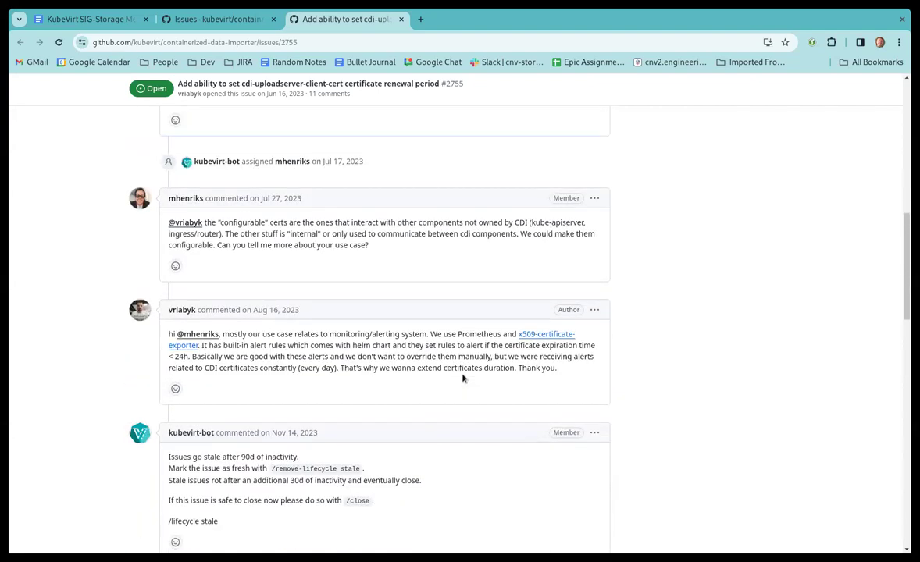
scroll(458, 356, "up", 3)
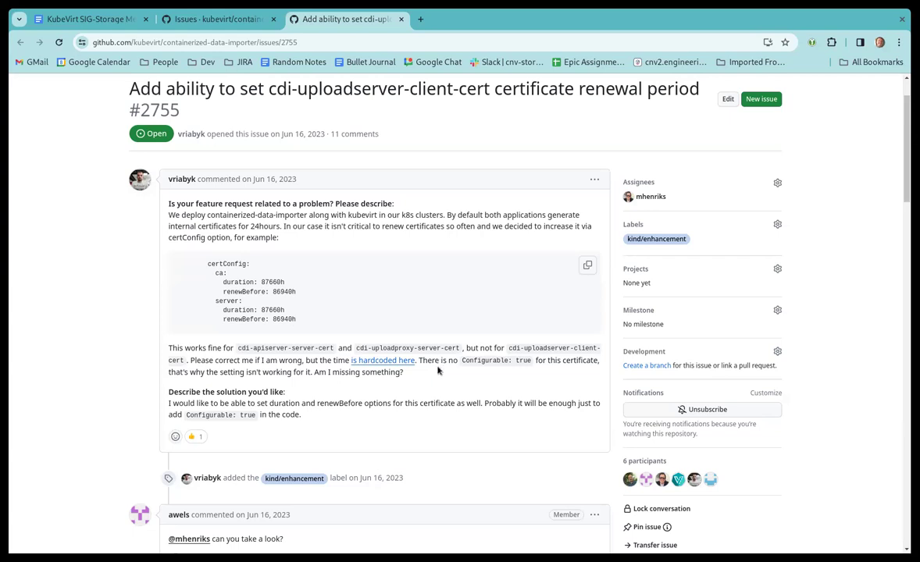
scroll(437, 372, "down", 2)
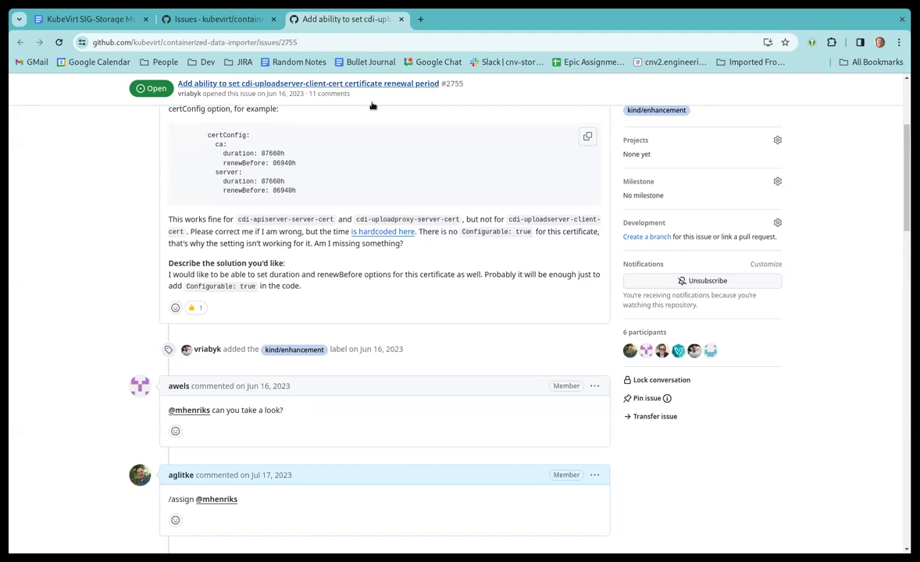
scroll(391, 222, "down", 5)
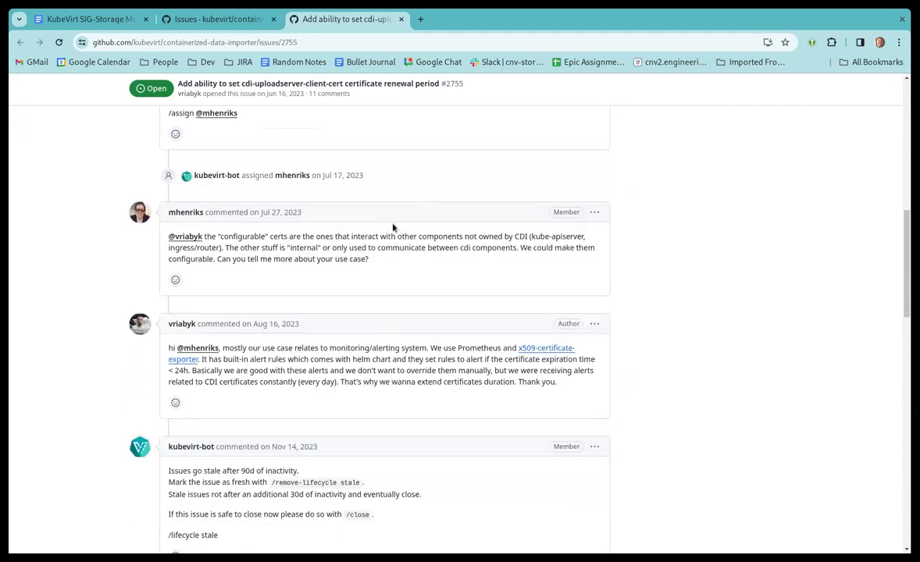
scroll(393, 227, "down", 3)
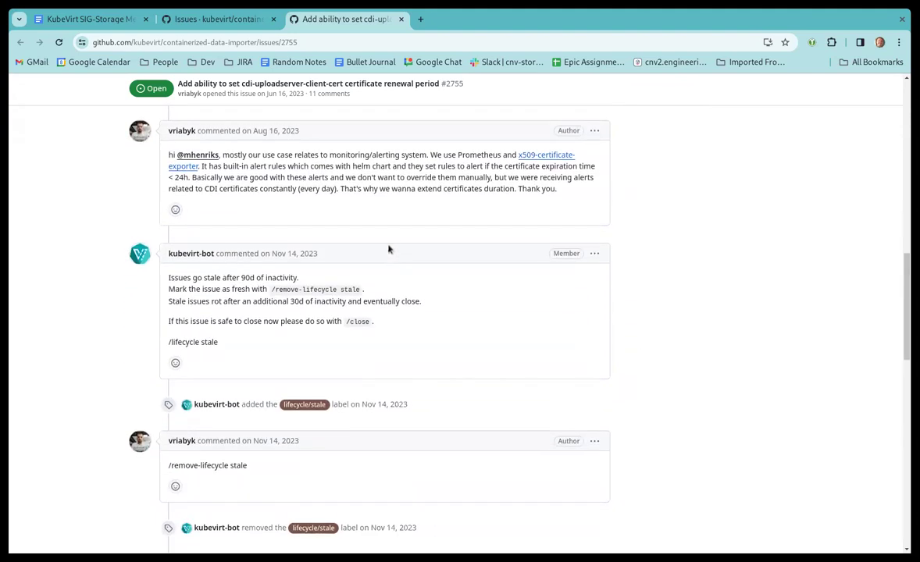
scroll(390, 251, "up", 1)
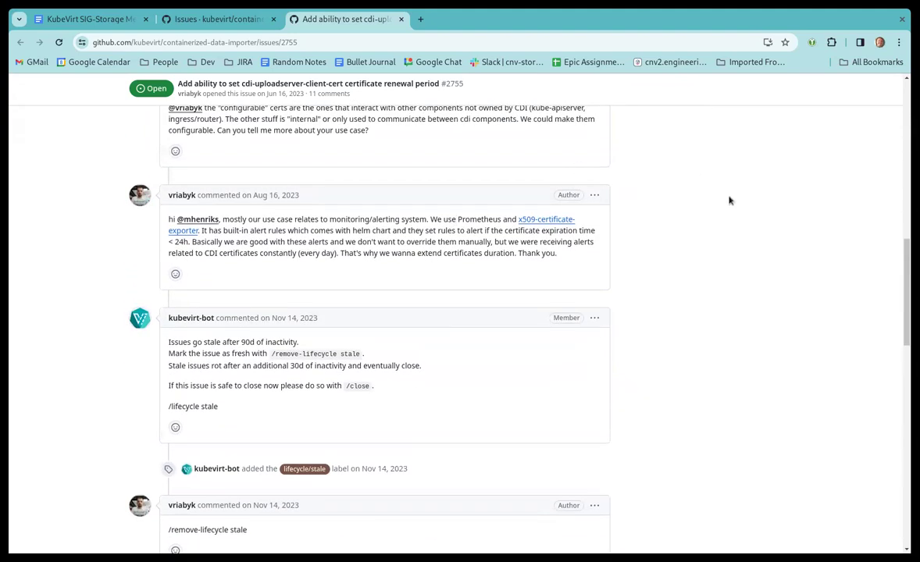
scroll(687, 266, "down", 5)
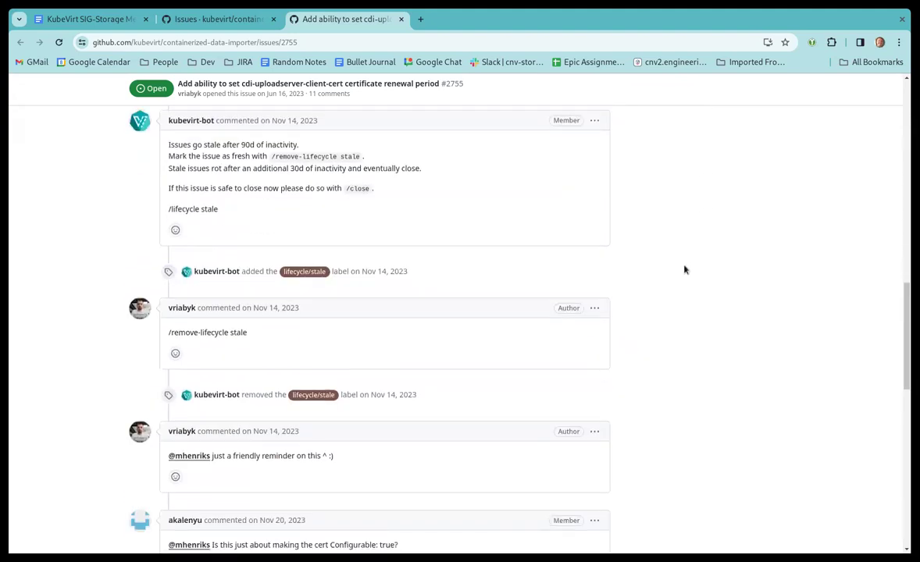
scroll(649, 292, "down", 3)
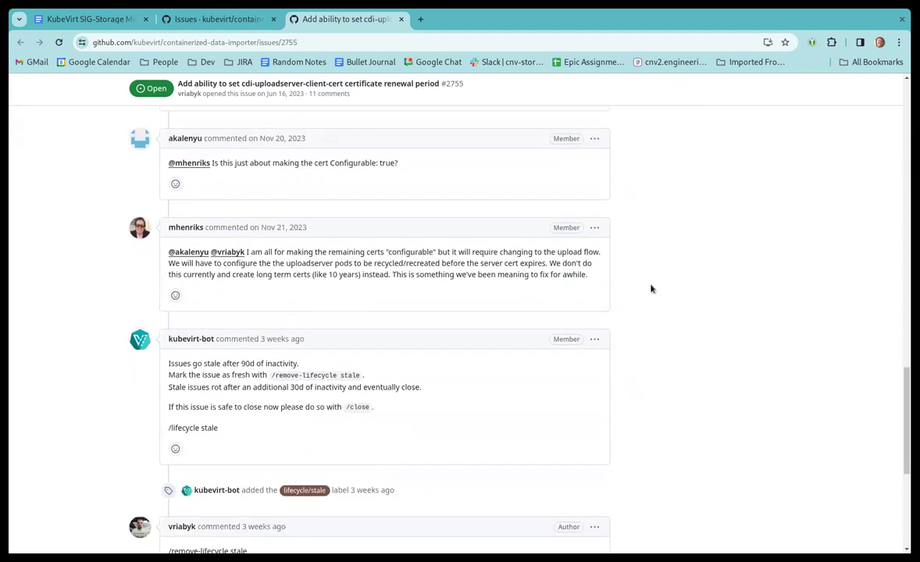
scroll(652, 289, "down", 3)
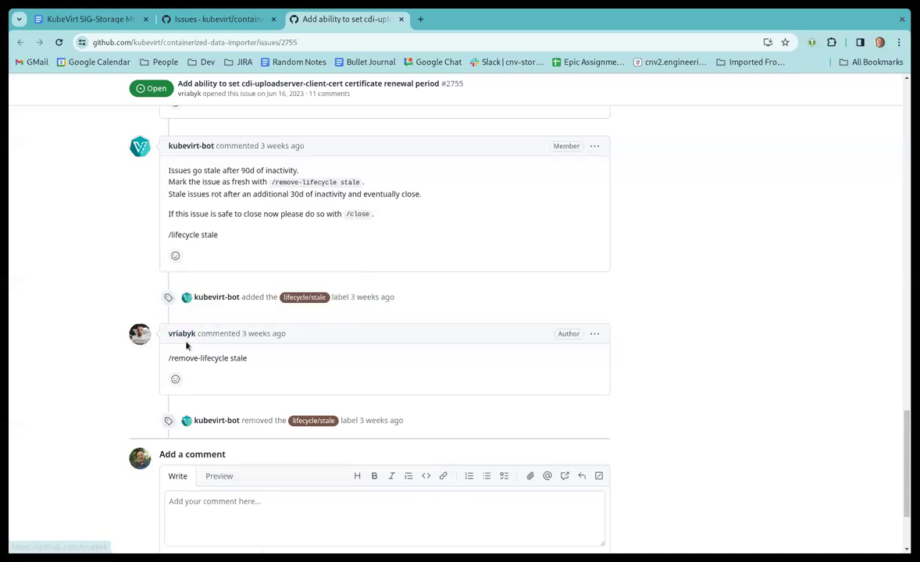
mouse_move(188, 338)
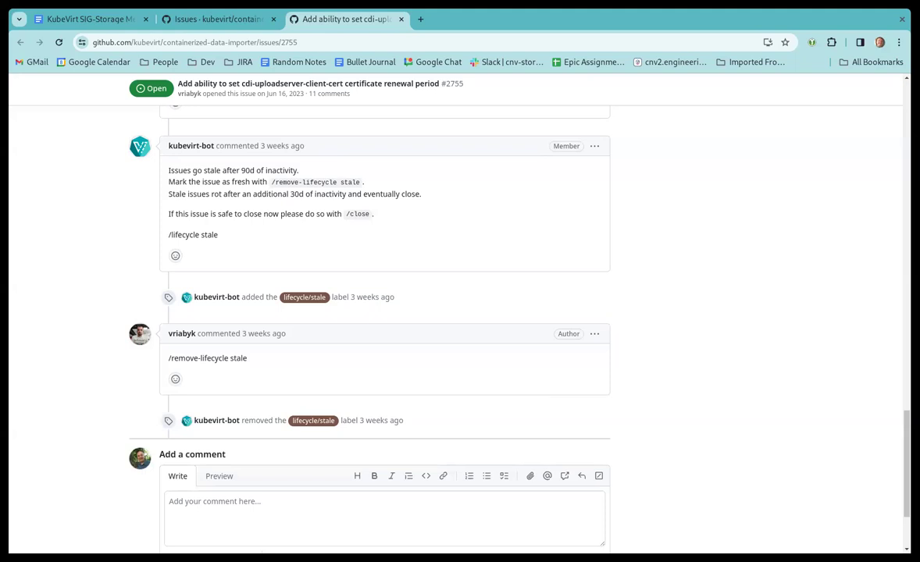
mouse_move(277, 295)
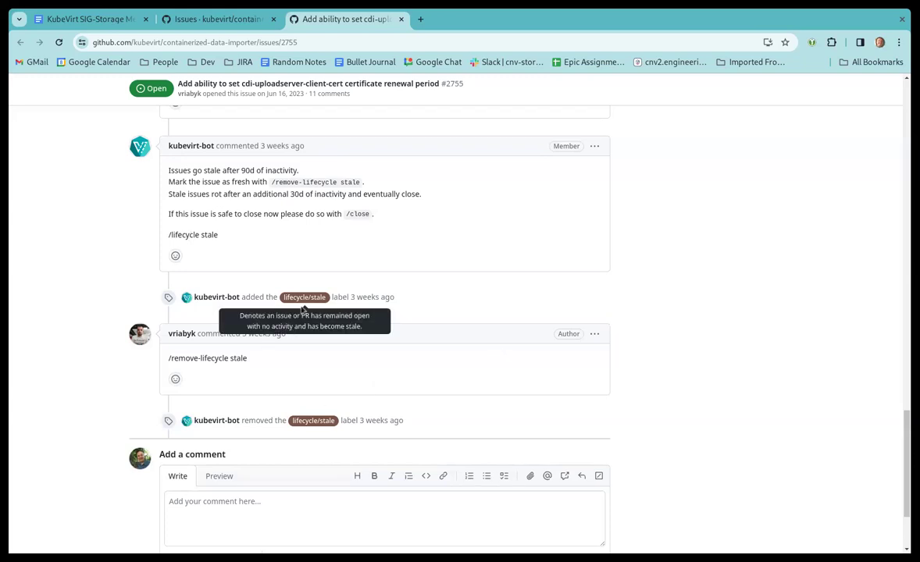
Comment on #2755, mentioning assignee and author: "Could you work with [author] to see if there could be a simple/reasonable path forward for this request?".
scroll(769, 347, "down", 2)
left_click(540, 387)
type("@mhenr")
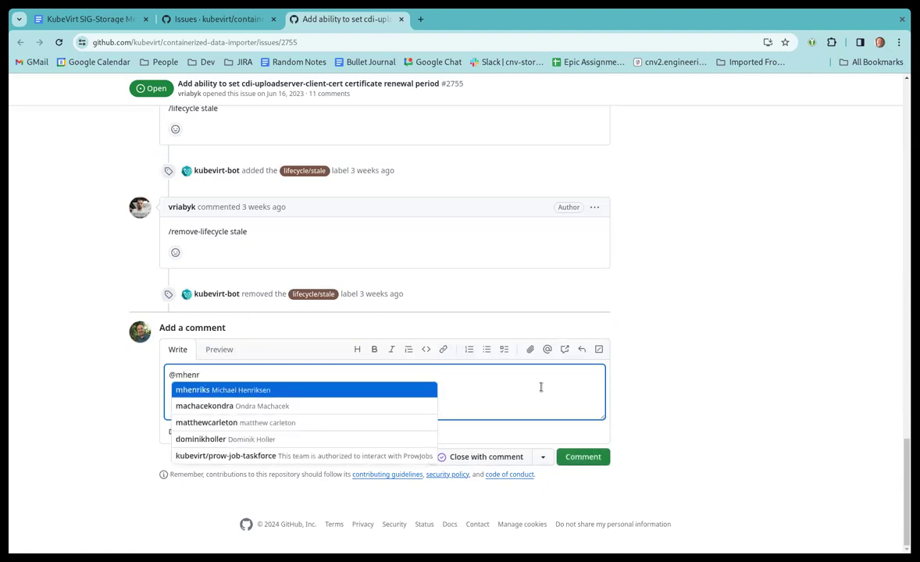
key("Return")
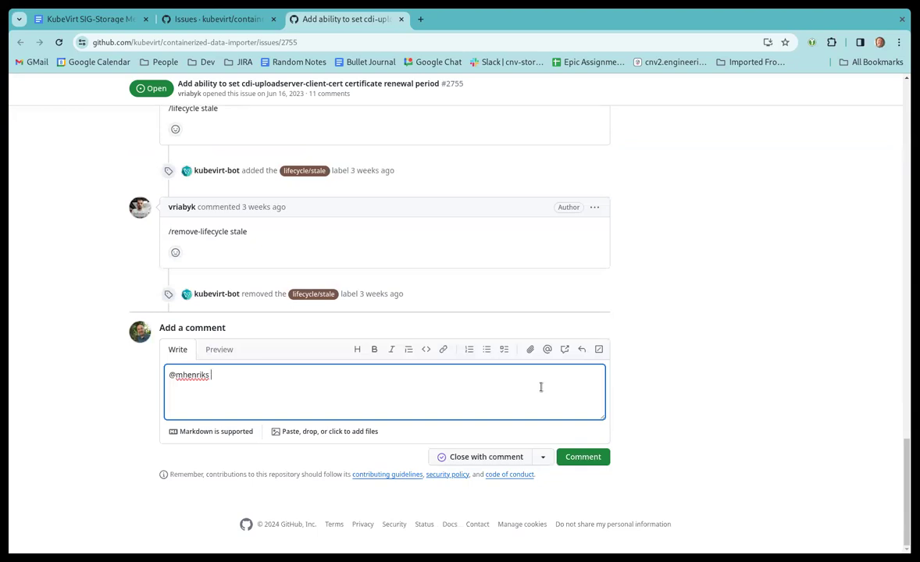
type("Could you work with @vr")
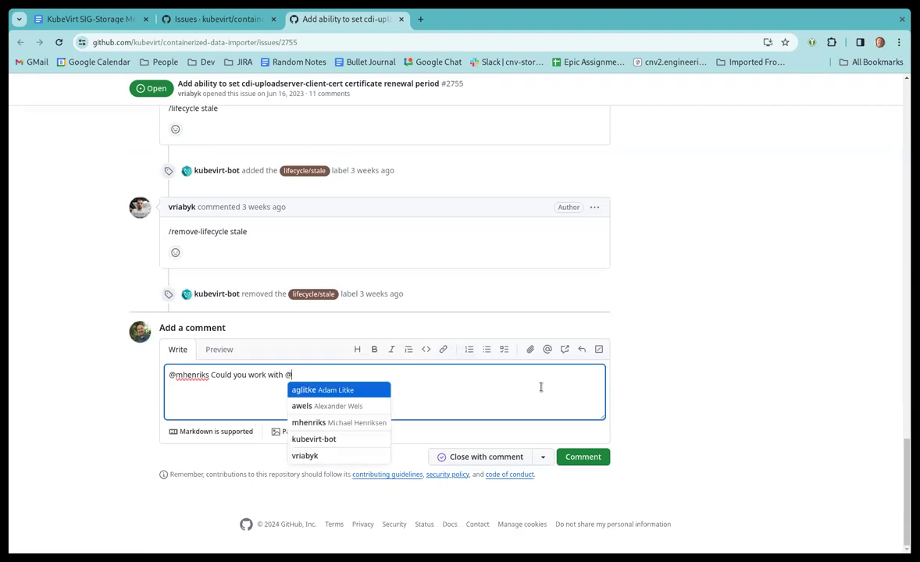
key("Return")
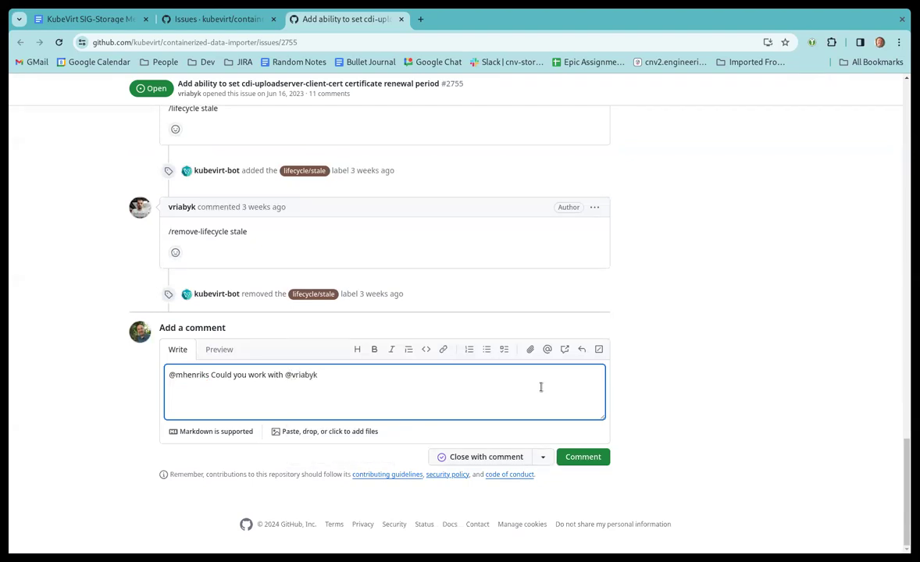
type("to see if there cou")
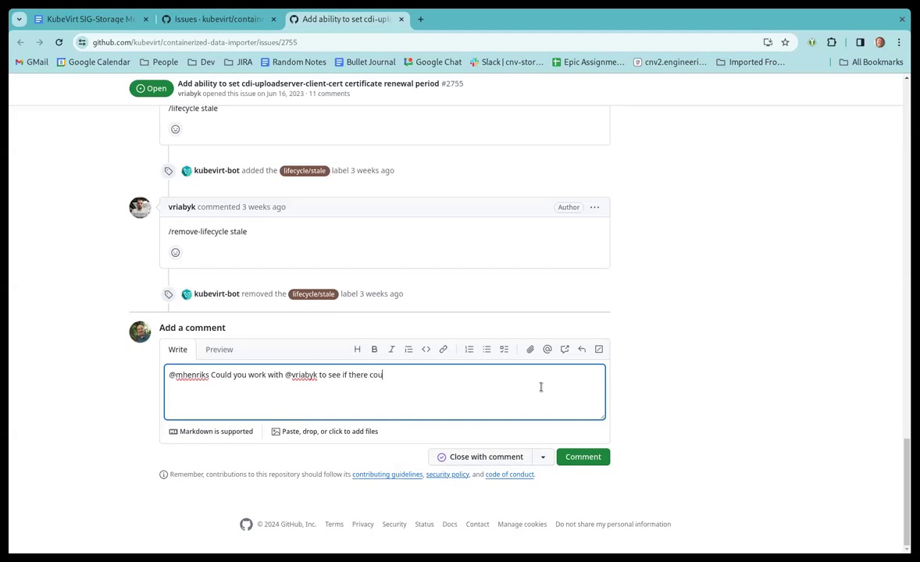
type("ld be a simple/reasonabl")
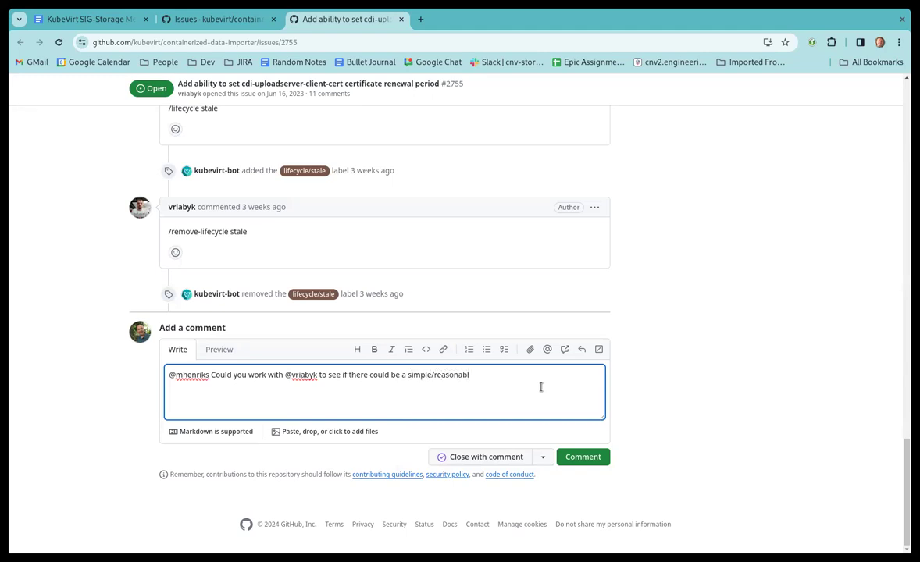
type("e bath forward for this requi")
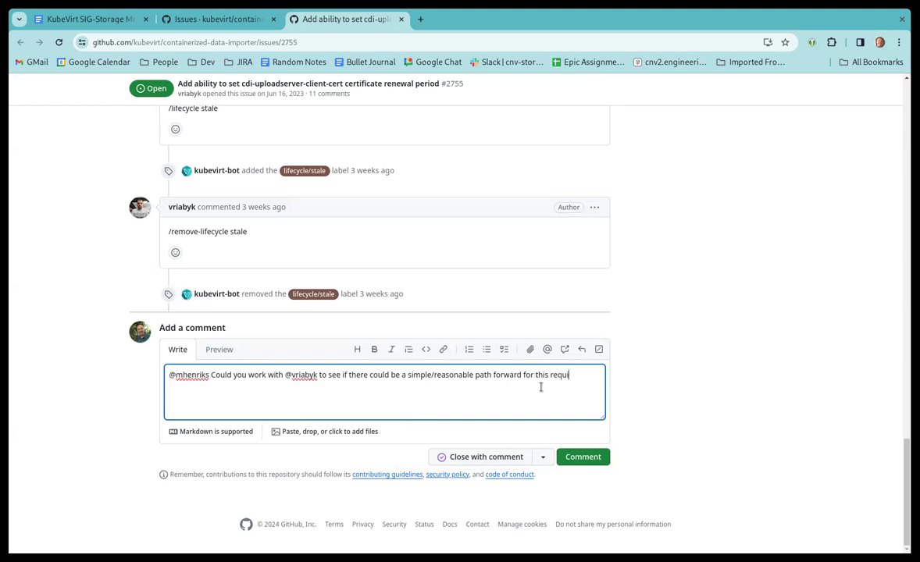
type("est?")
key("ctrl+Return")
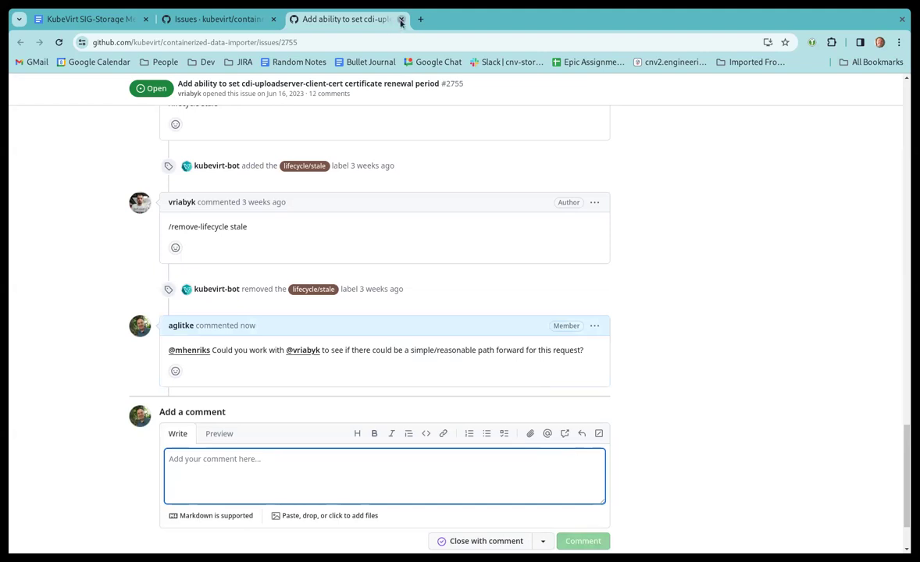
Close the tab of issue #2755 and look over pages 1 and 2 of the open CDI issues list.
key("ctrl+w")
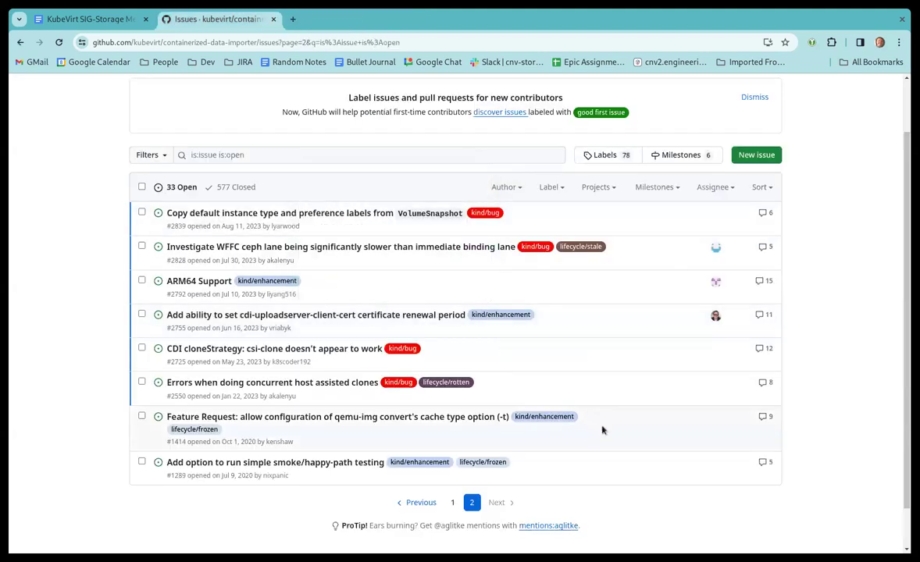
mouse_move(430, 382)
left_click(452, 504)
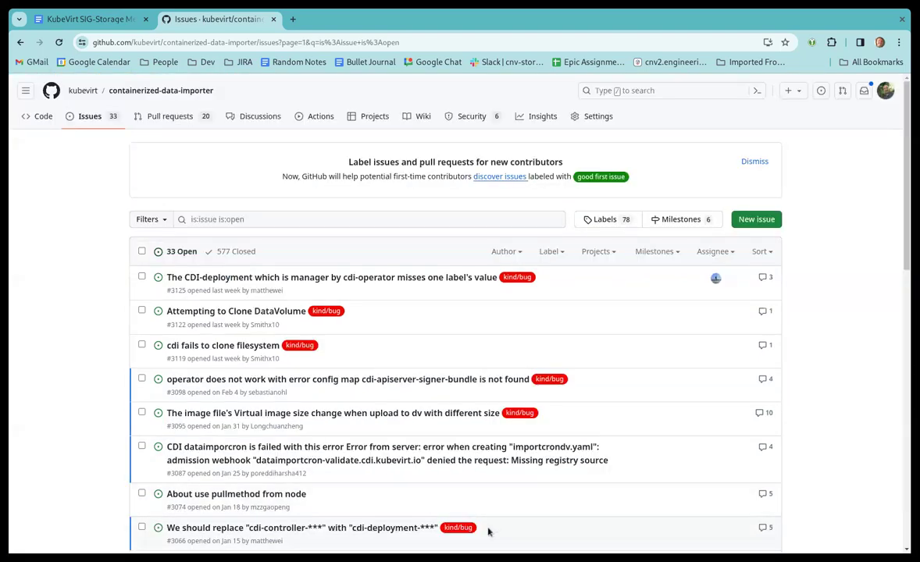
scroll(541, 491, "down", 8)
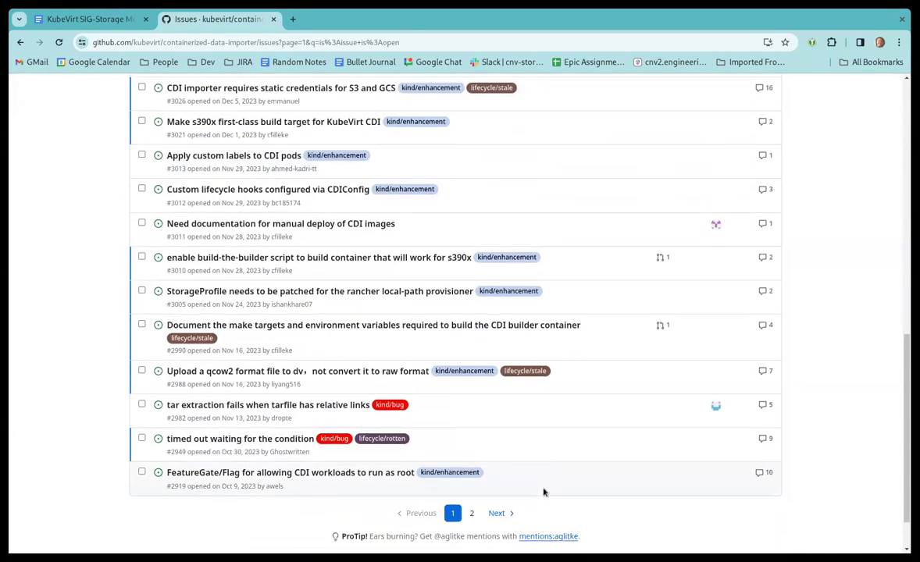
left_click(474, 516)
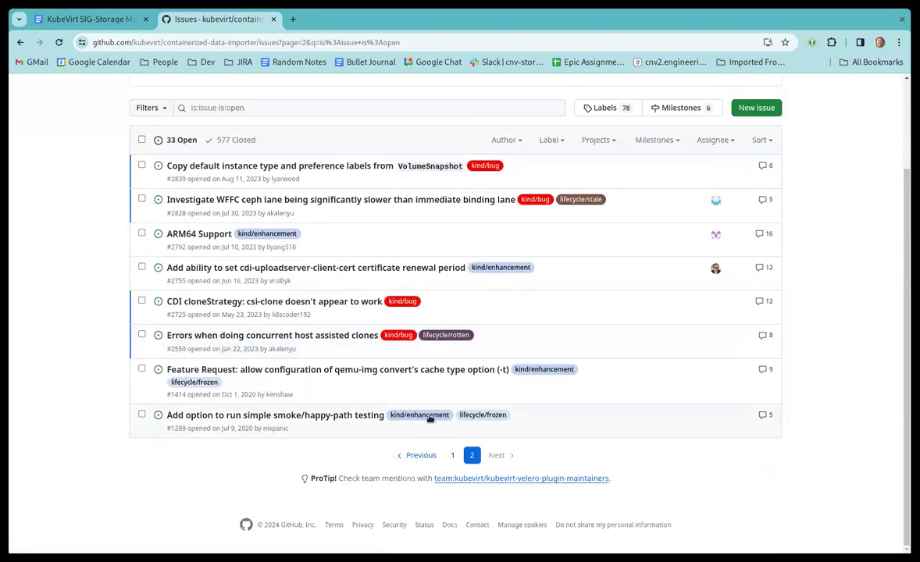
Open issue #1414 on qemu-img convert's cache type option in its own tab, examine the request, and return to the issues list.
middle_click(384, 372)
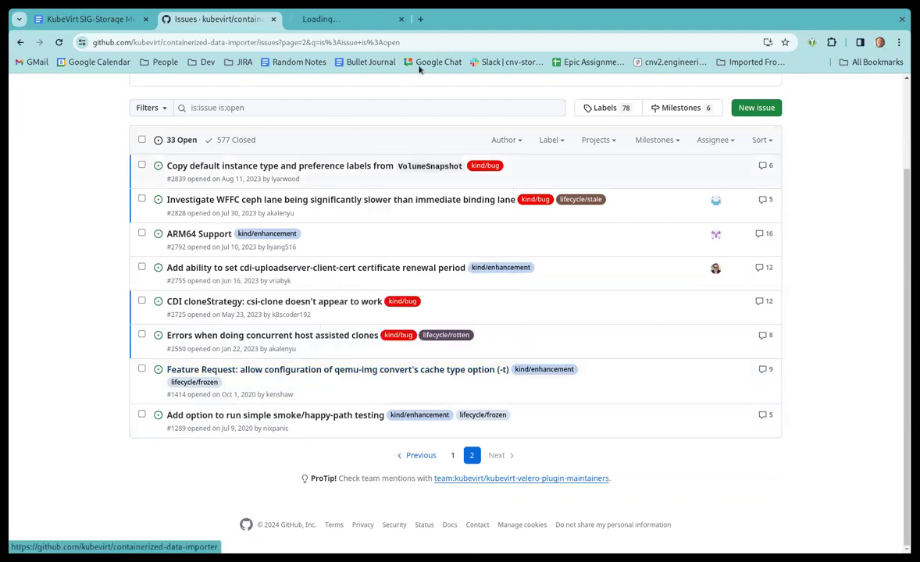
key("ctrl+Tab")
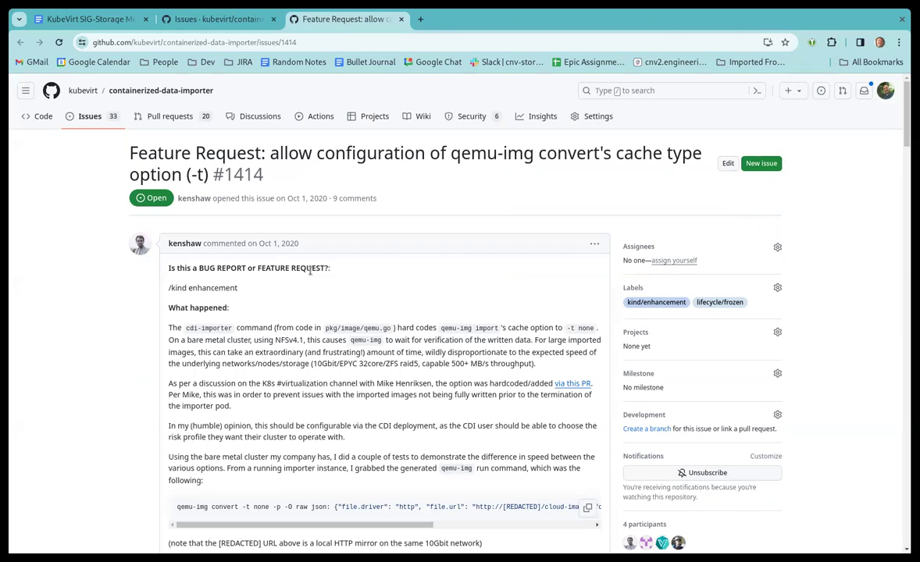
scroll(313, 293, "down", 4)
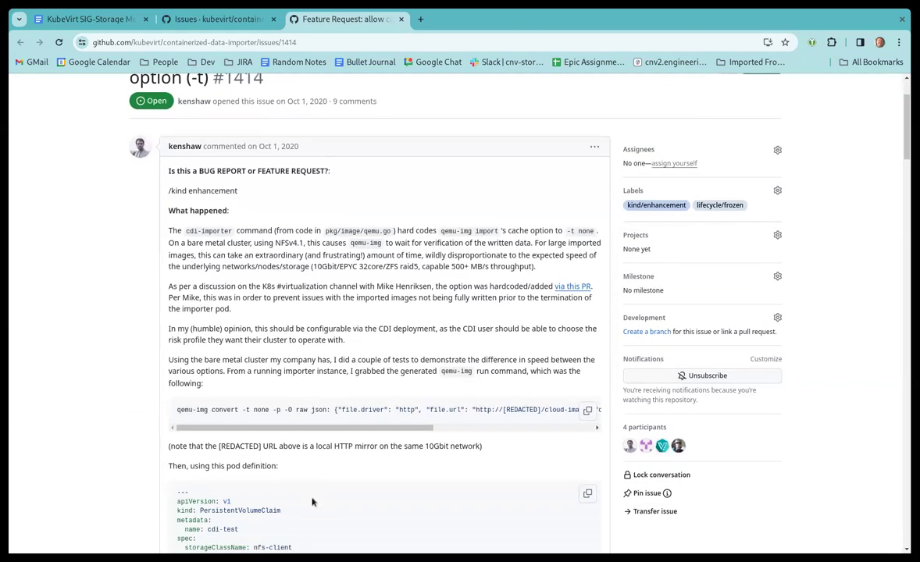
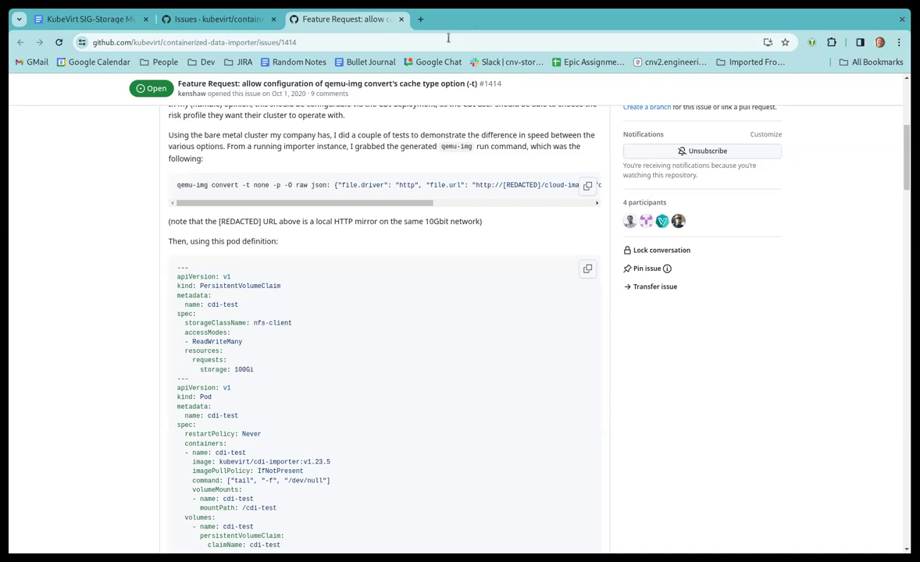
scroll(588, 141, "up", 5)
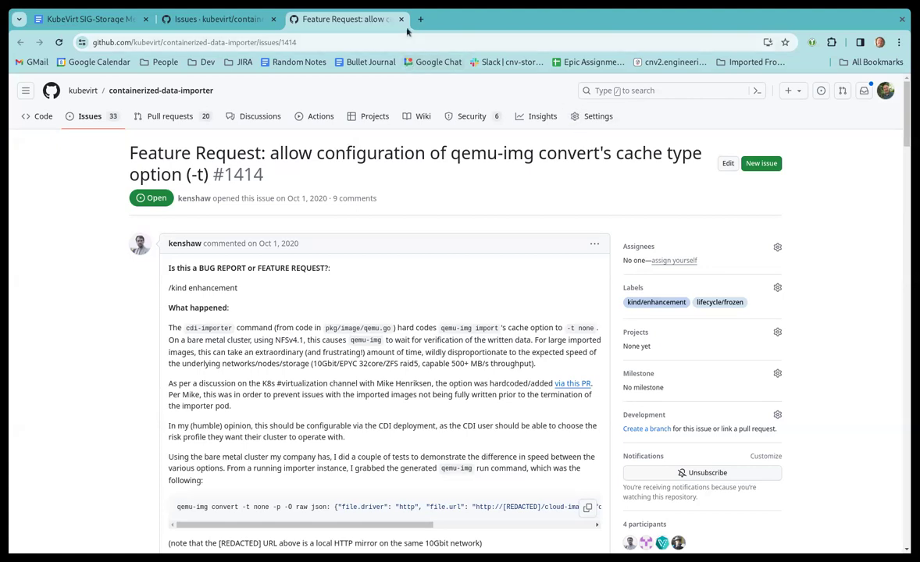
middle_click(371, 18)
scroll(412, 294, "up", 3)
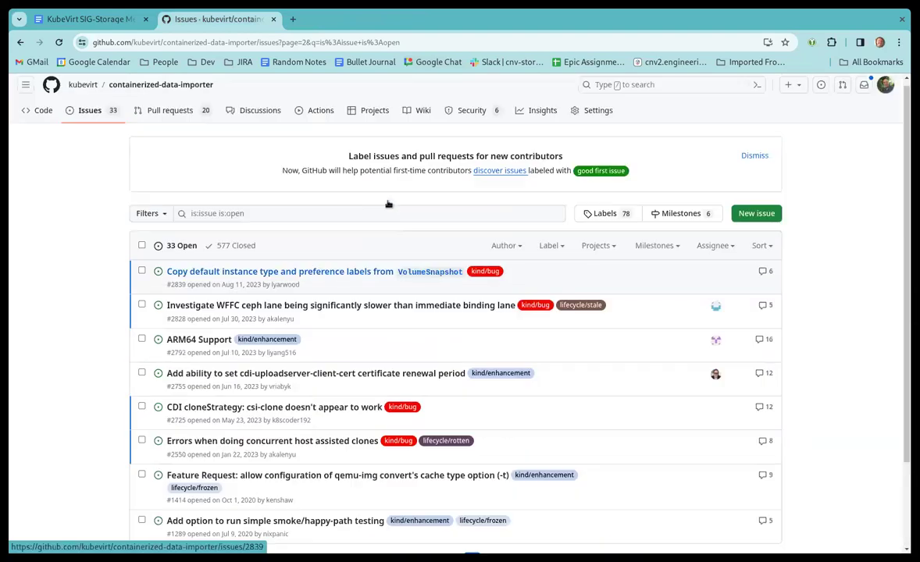
Go back to page 1 of the open CDI issues list and look over the issues down to the November 2023 entries.
scroll(583, 357, "down", 3)
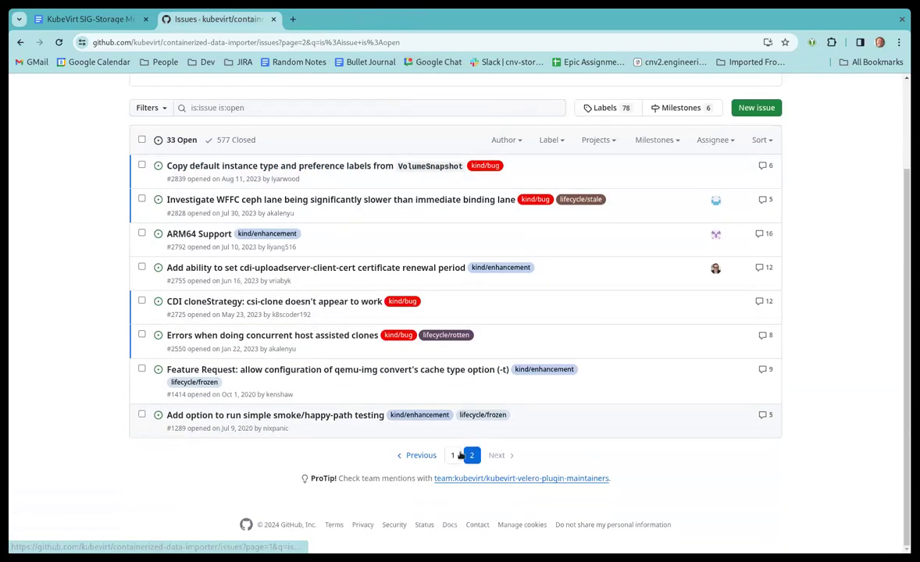
left_click(453, 456)
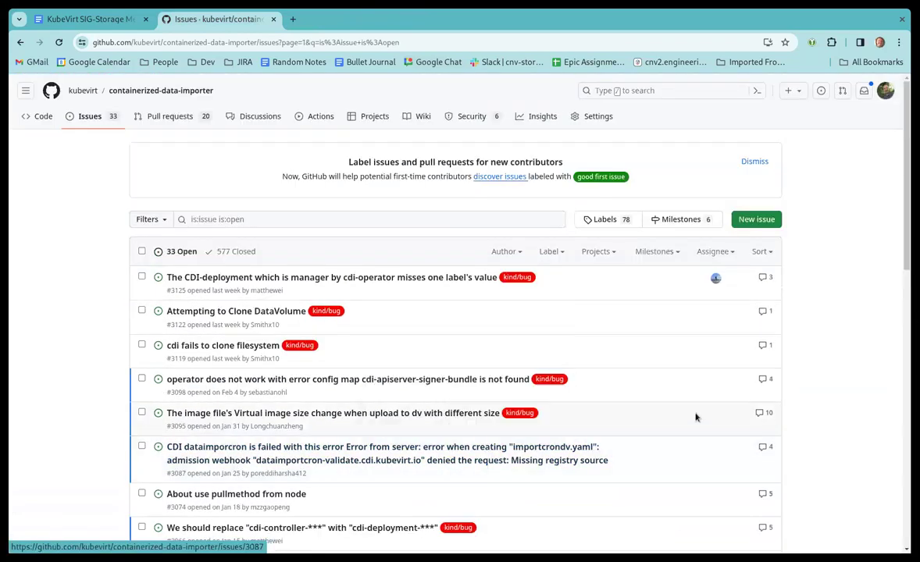
scroll(687, 422, "down", 5)
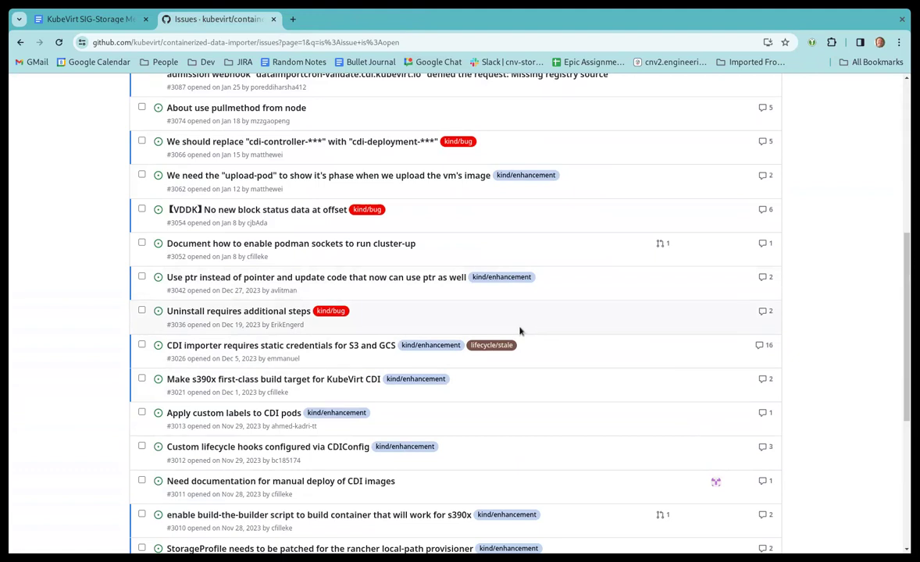
scroll(520, 331, "down", 4)
scroll(459, 328, "up", 3)
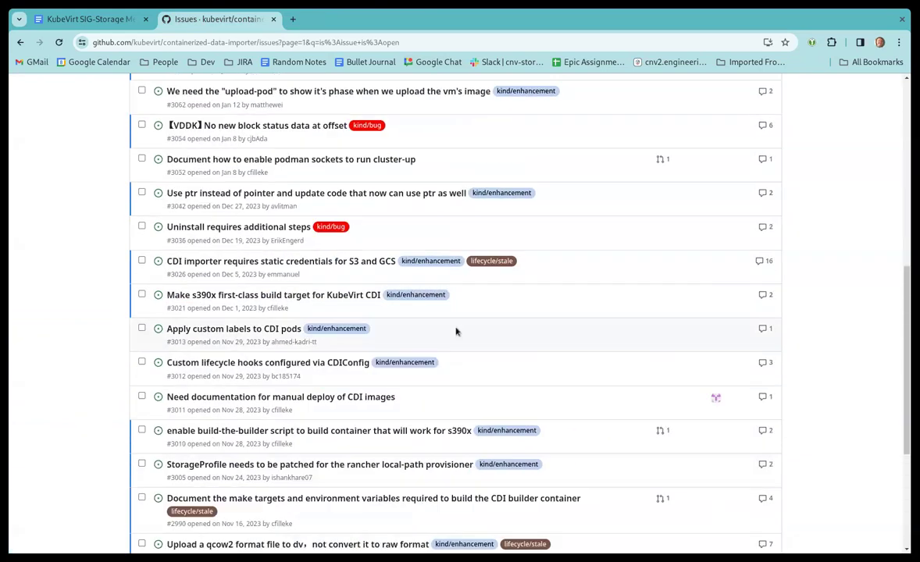
scroll(456, 332, "up", 2)
Switch to the KubeVirt SIG-Storage Meeting notes and review the 11-03-2024 agenda items through the earlier February meetings.
left_click(92, 19)
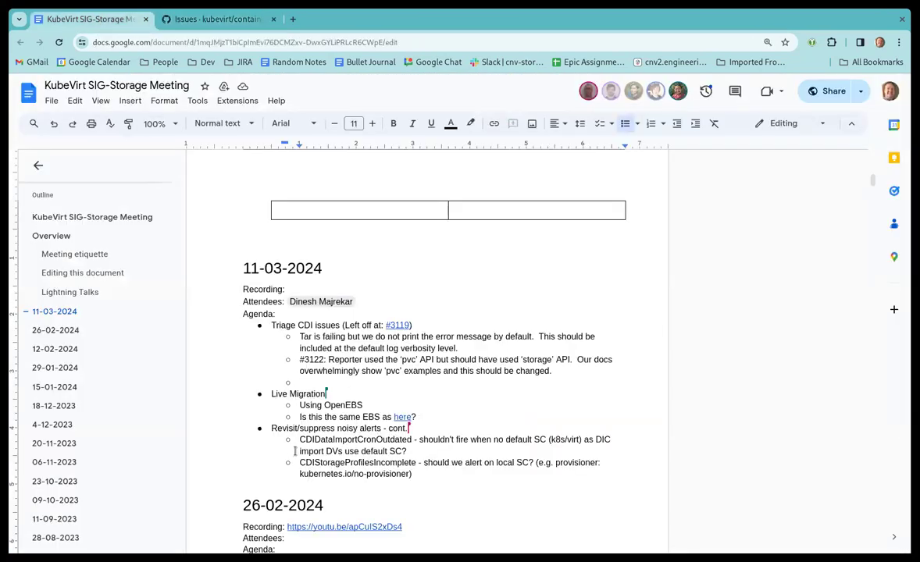
scroll(344, 376, "down", 3)
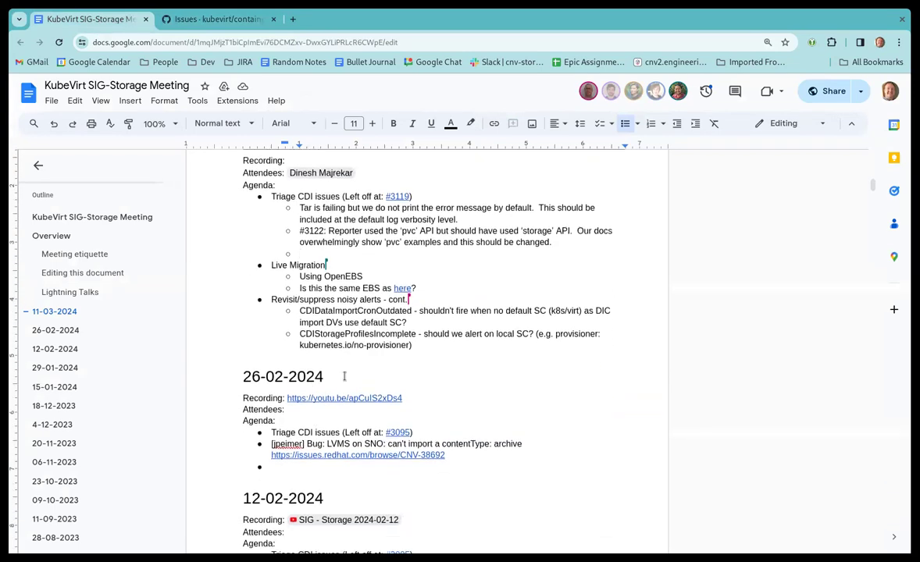
left_click(270, 295)
scroll(417, 399, "down", 1)
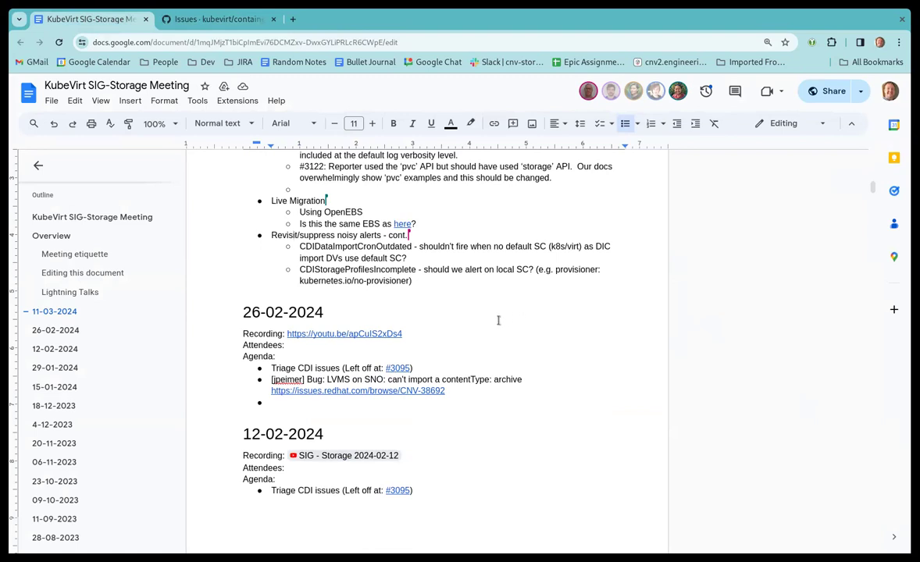
Close the GitHub issues tab, keeping the meeting notes open at the 11-03-2024 agenda.
middle_click(252, 19)
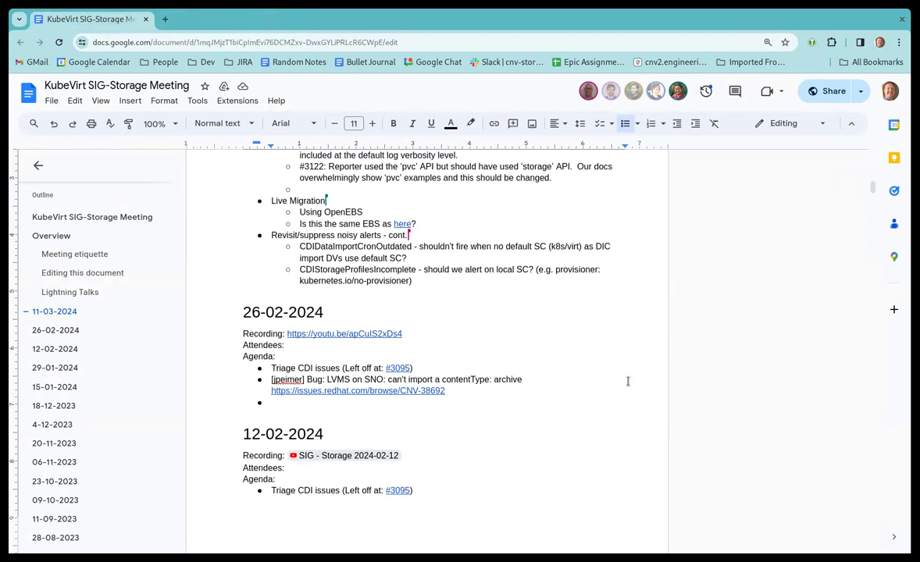
scroll(606, 342, "up", 1)
scroll(606, 342, "up", 1)
scroll(606, 342, "down", 2)
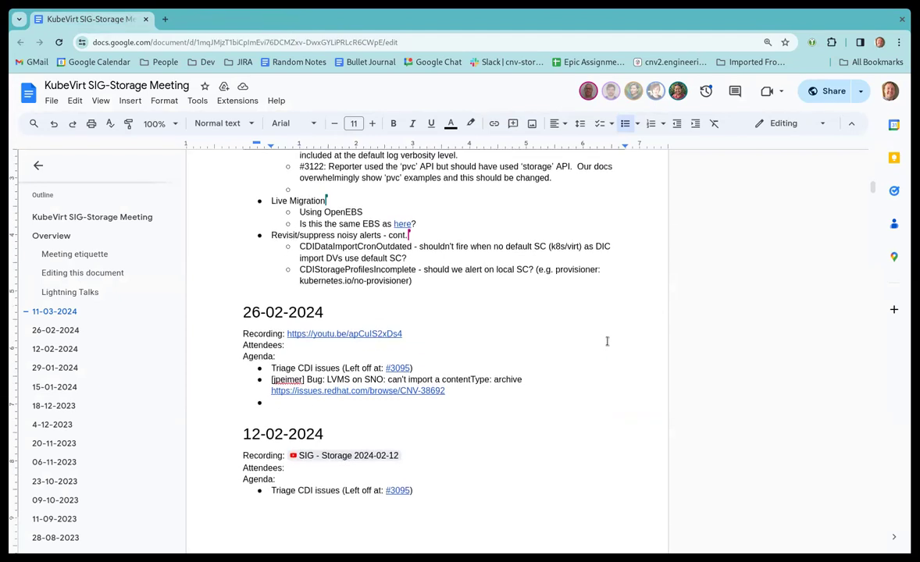